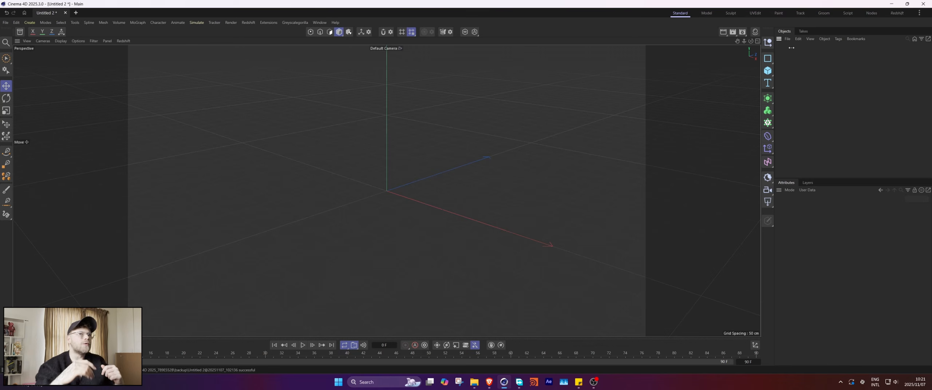
Add a Basic Emitter for particles and set its emission shape to Circle
click(241, 22)
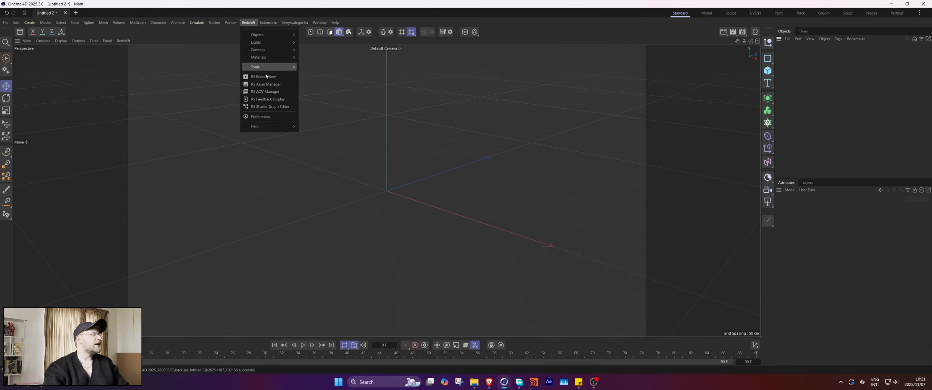
mouse_move(215, 22)
mouse_move(218, 105)
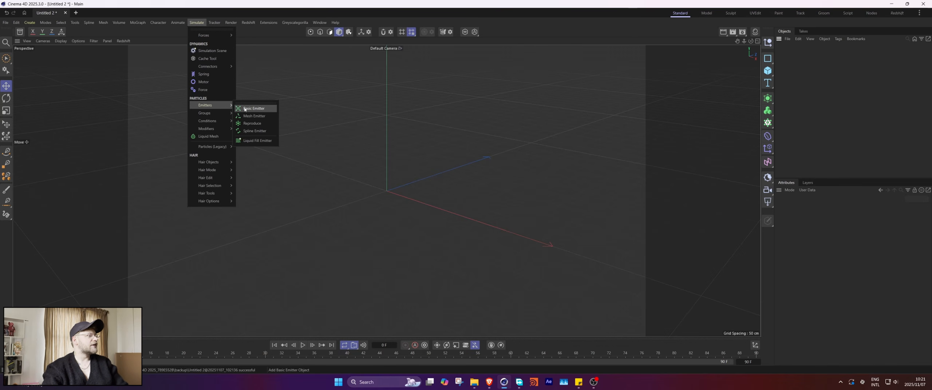
click(252, 109)
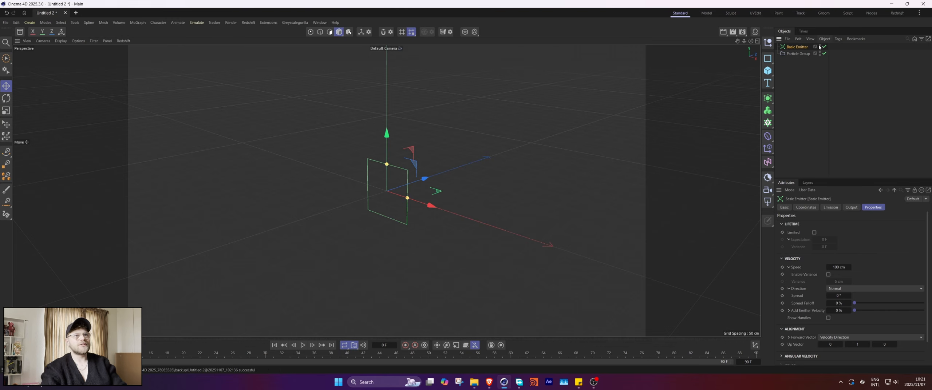
click(827, 207)
click(823, 224)
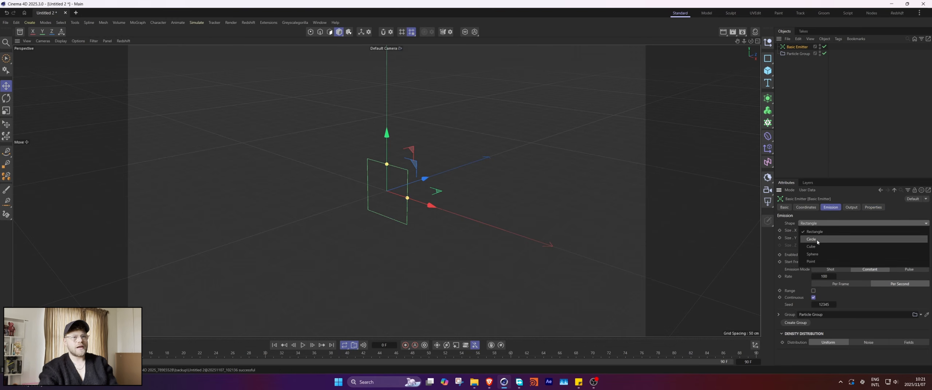
click(816, 241)
Rotate the emitter so its circle lies flat and emits straight upward, and play the simulation
key(r)
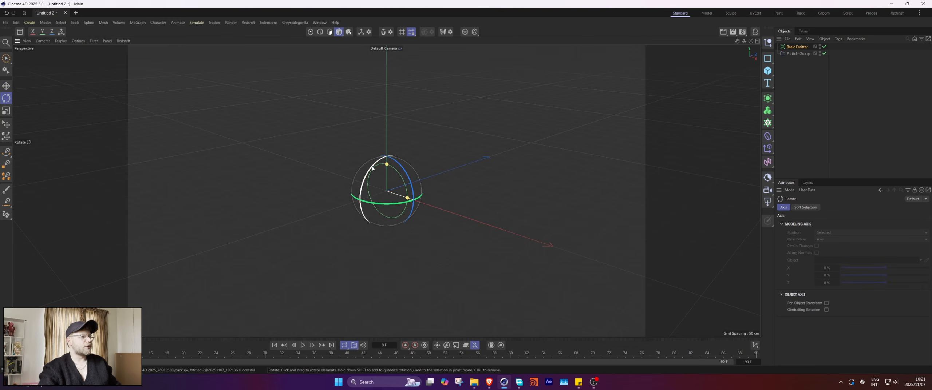
drag(385, 160, 362, 223)
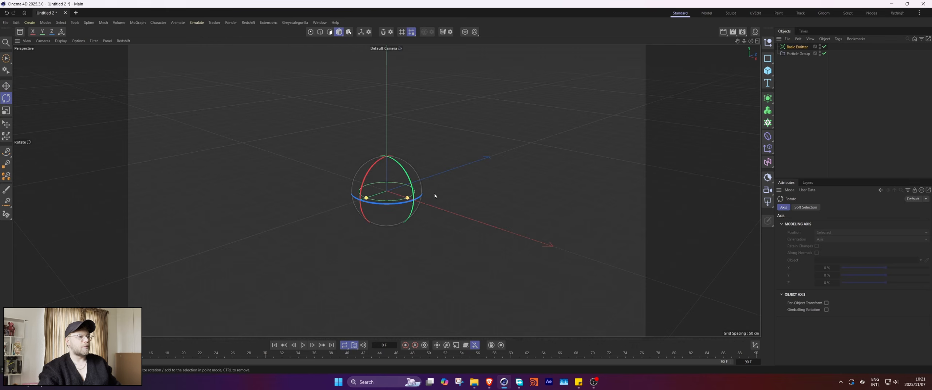
alt+right_drag(434, 195, 295, 197)
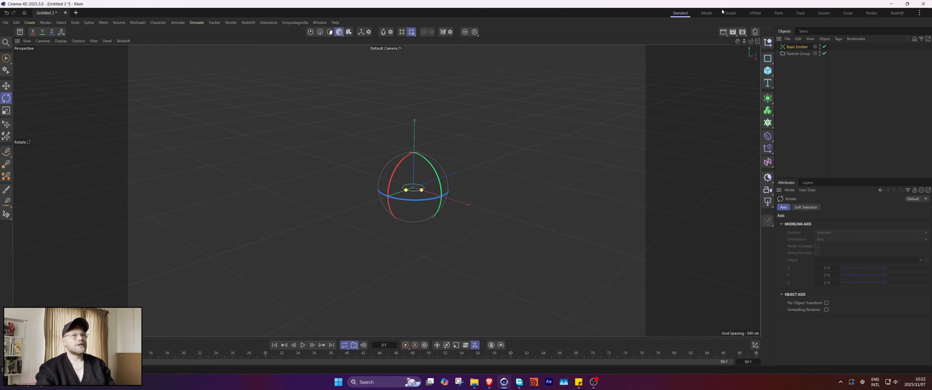
click(302, 346)
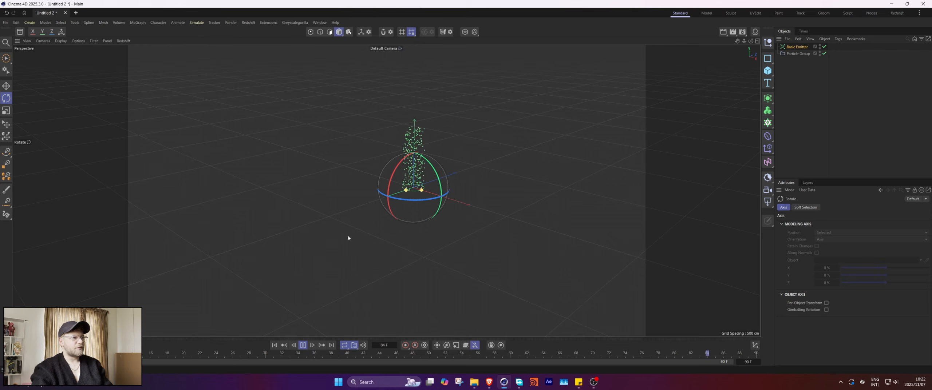
Switch the Basic Emitter's emission mode to Shot
click(796, 54)
click(794, 47)
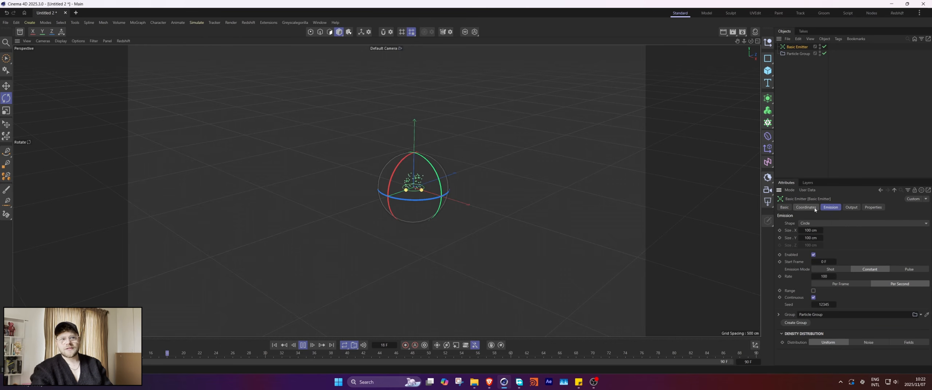
click(833, 270)
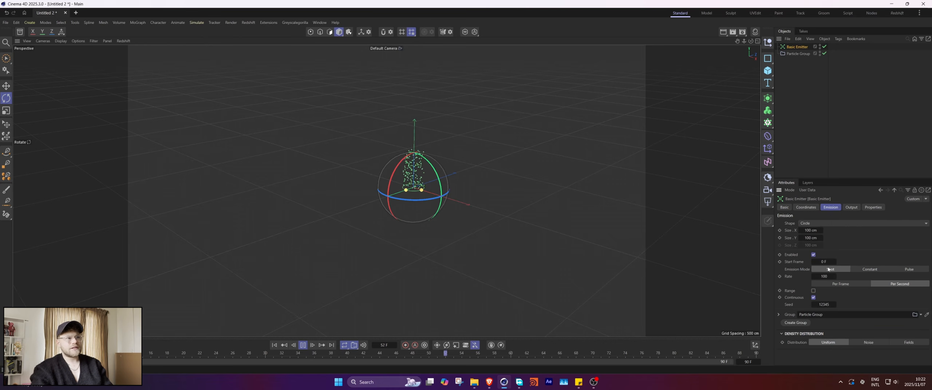
Set the emitter's particle speed to 3500 cm and enable speed variance with a value of 1500 cm
click(873, 207)
double_click(837, 267)
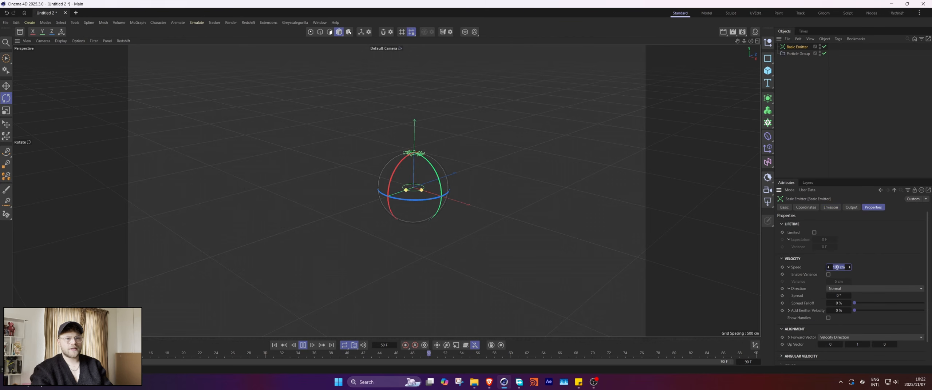
text(3500)
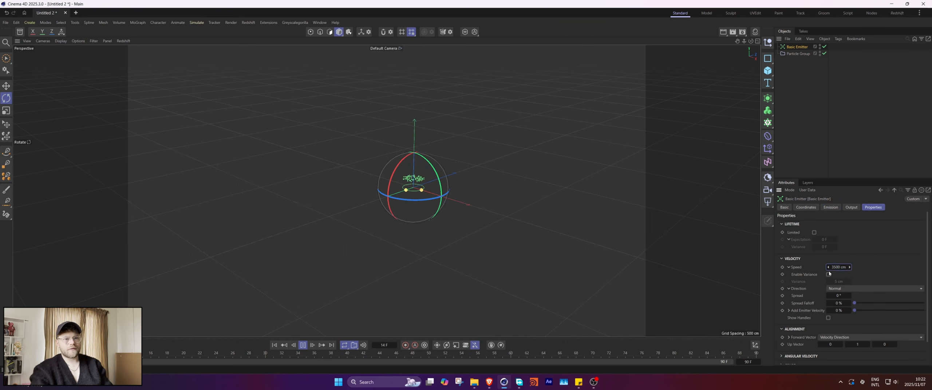
click(788, 268)
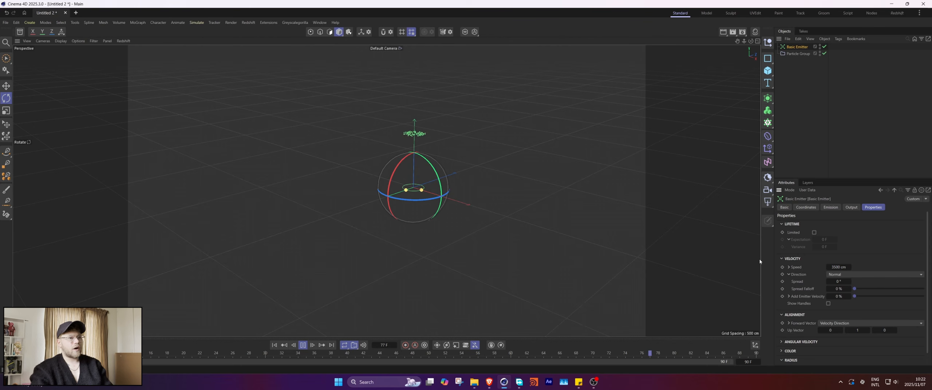
click(789, 268)
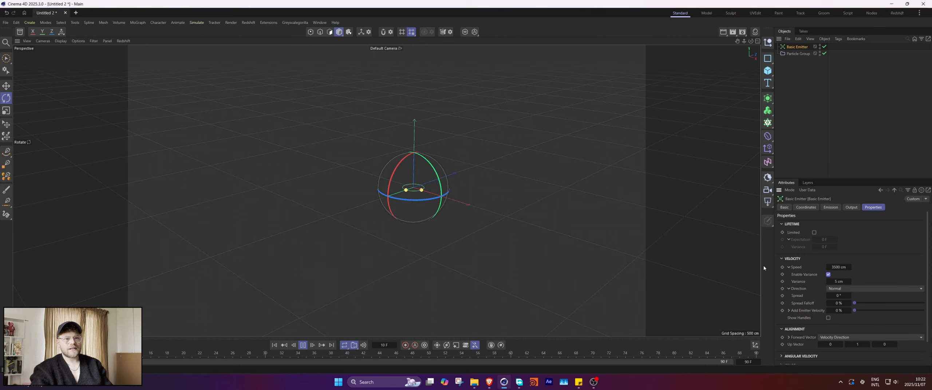
click(838, 282)
text(1500)
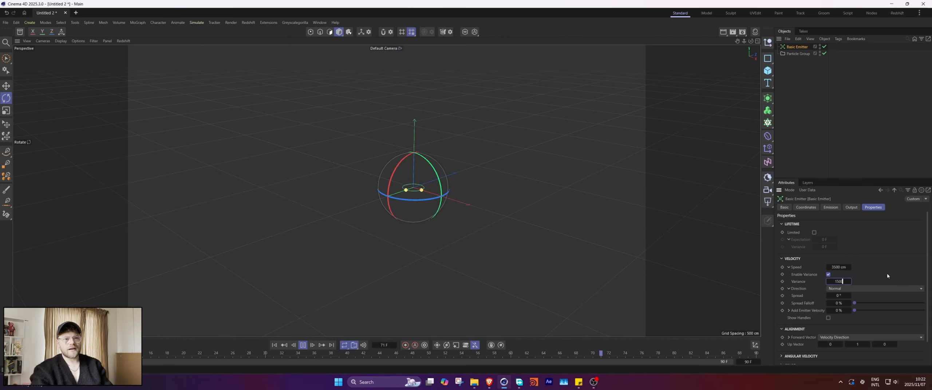
key(Return)
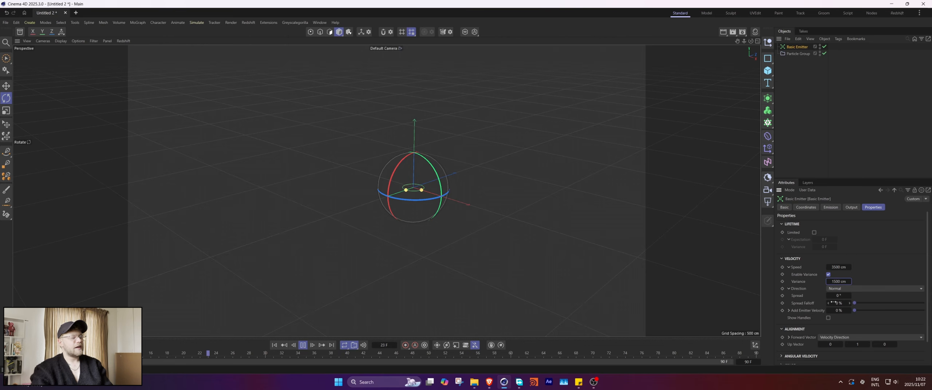
Set the emission direction's spread to 20° and play the particle burst from the first frame
click(788, 289)
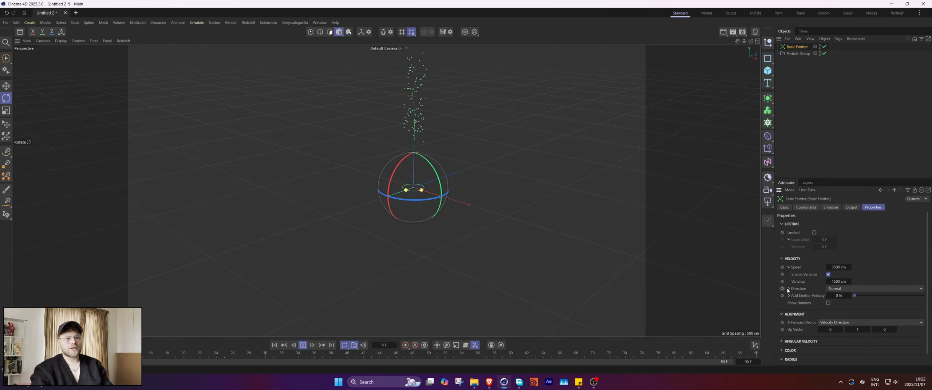
click(789, 288)
click(844, 296)
text(20)
key(Return)
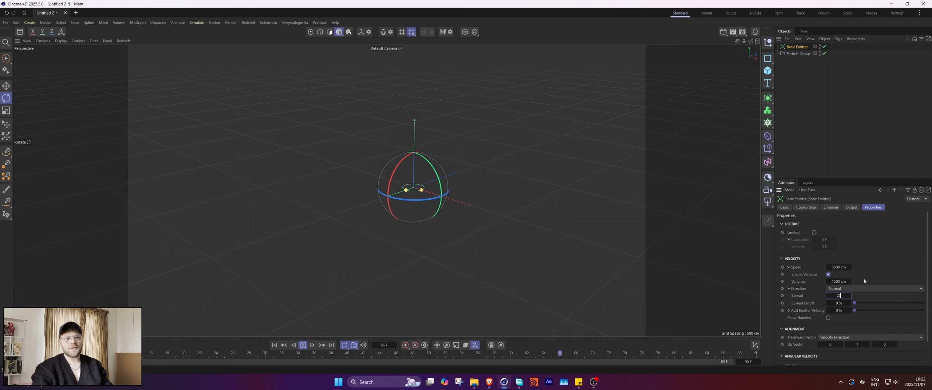
click(302, 345)
alt+right_drag(377, 227, 47, 232)
alt+drag(390, 231, 417, 230)
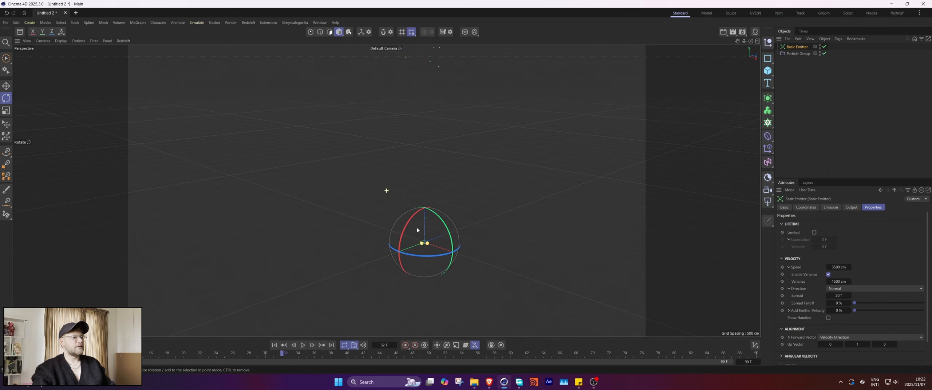
click(274, 345)
click(303, 345)
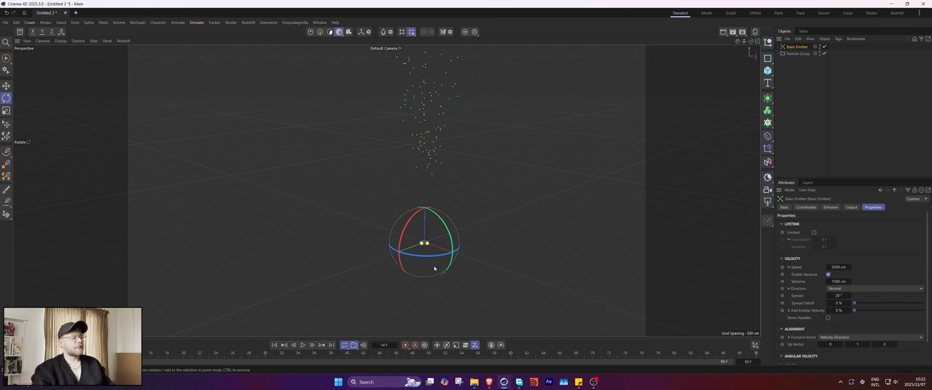
Limit the particle lifetime to 5 frames with a 3-frame variance and replay the burst from the start
click(814, 232)
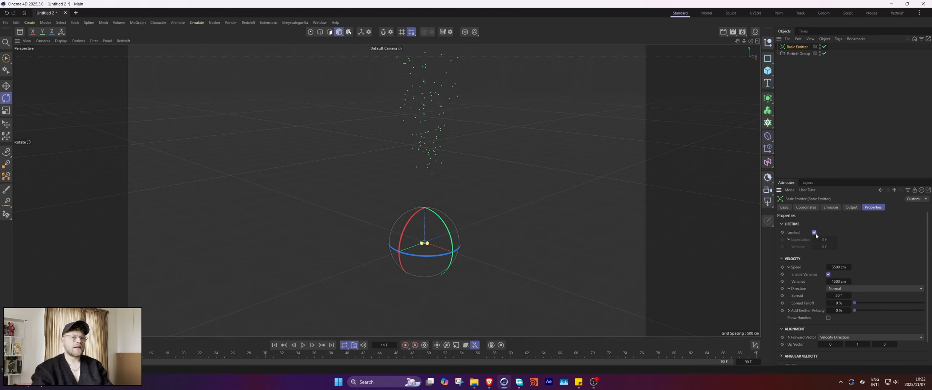
click(827, 240)
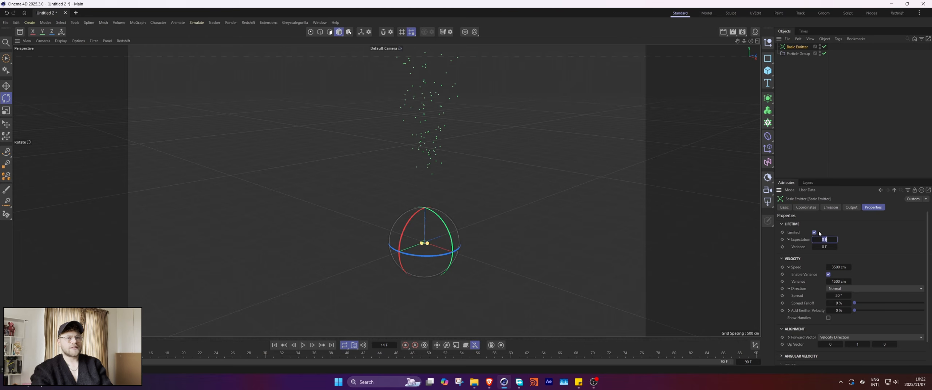
text(5)
key(Tab)
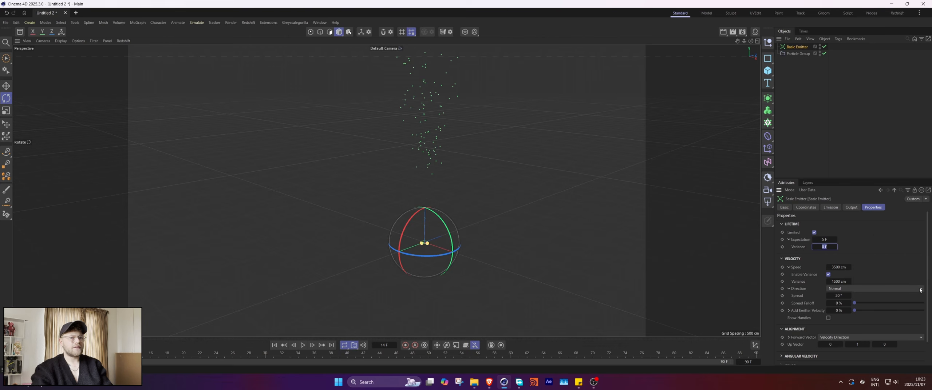
text(3)
click(274, 345)
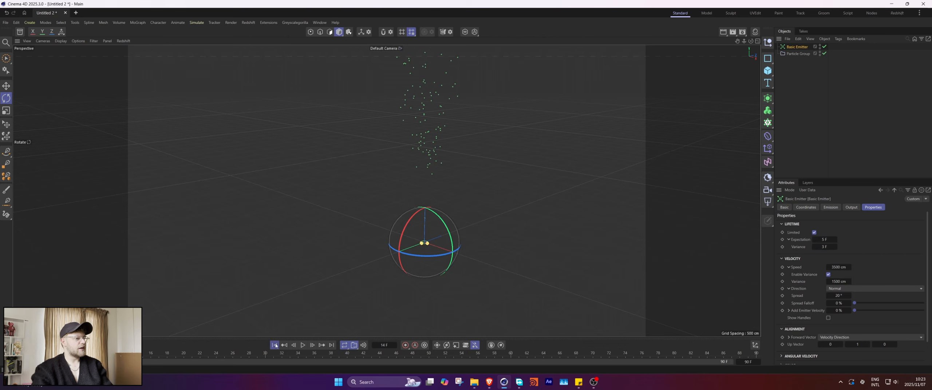
click(303, 345)
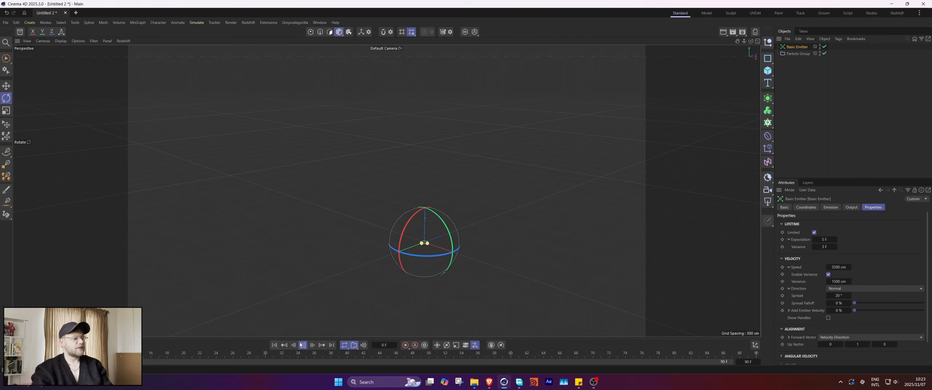
click(302, 345)
click(274, 345)
Group the Basic Emitter and Particle Group under a null named Explosion and expand it
key(ctrl+a)
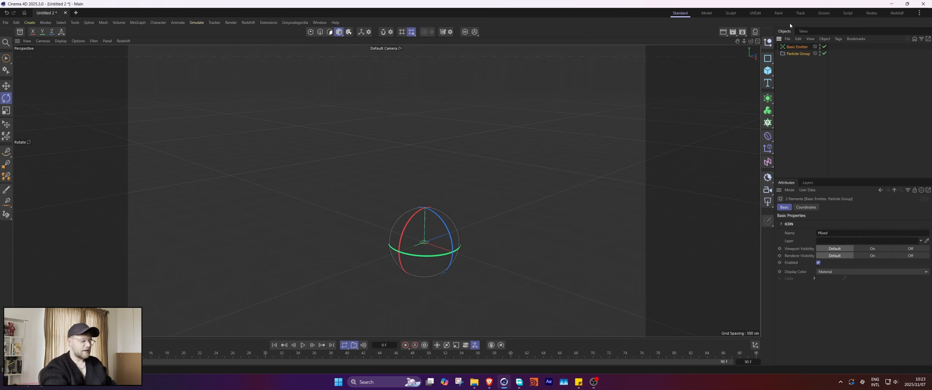
key(alt+g)
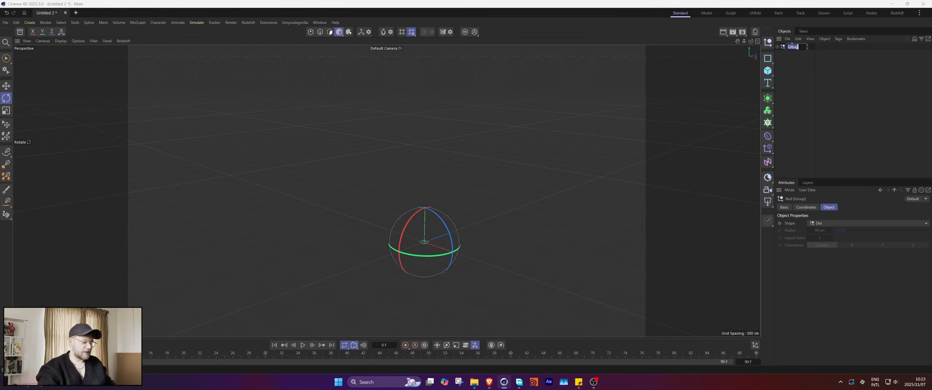
double_click(791, 47)
text(Explos)
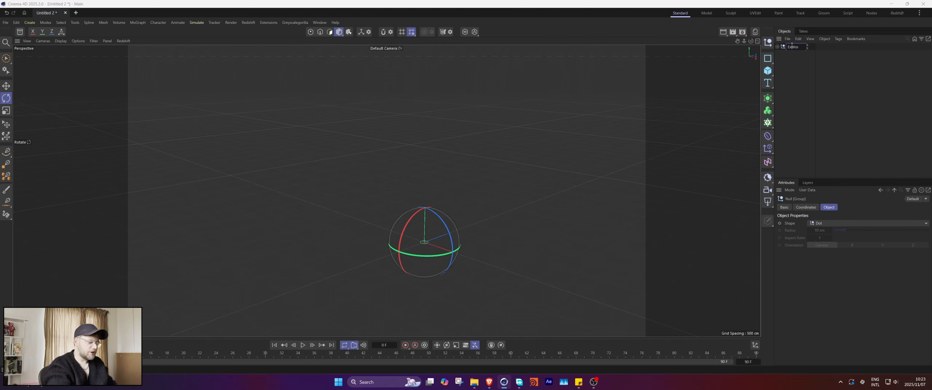
text(ion)
click(830, 81)
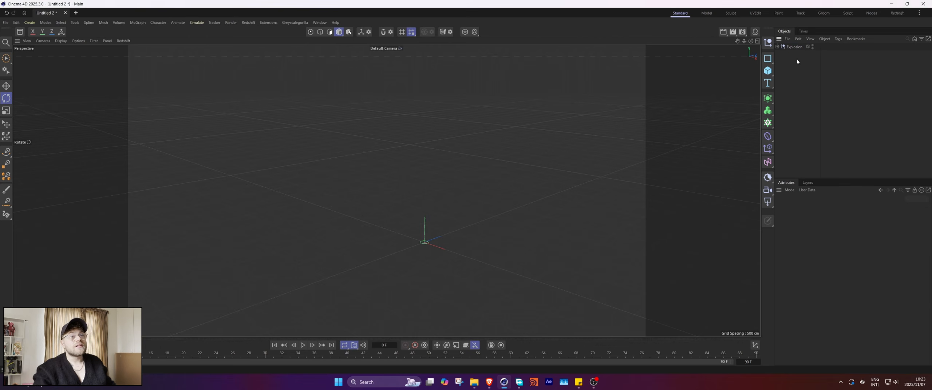
click(778, 47)
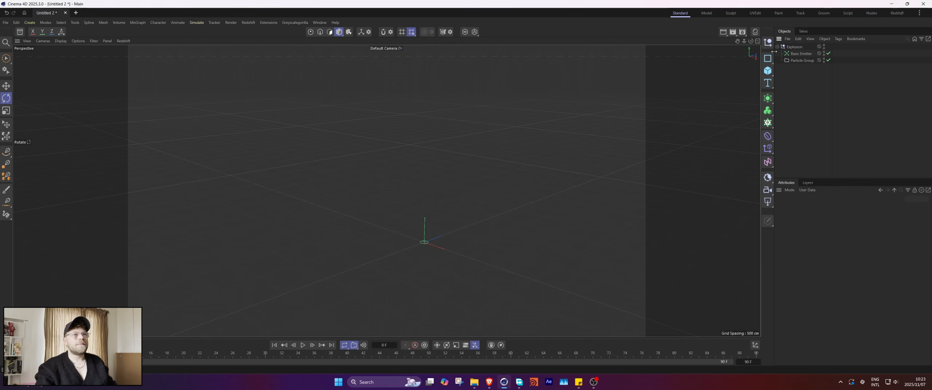
Add a Pyro Emitter simulation tag to the Particle Group and play the simulation from the start
click(302, 345)
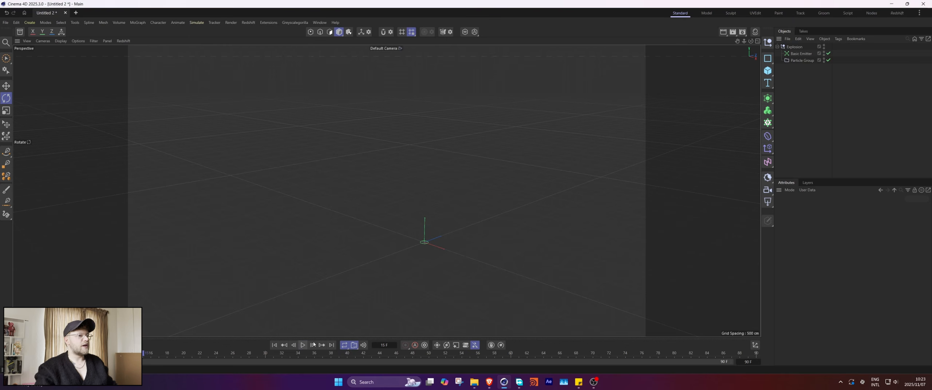
right_click(797, 61)
mouse_move(818, 156)
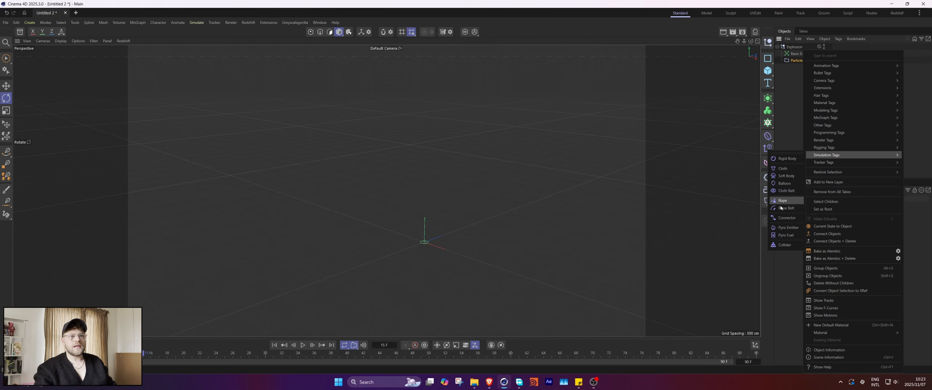
click(786, 229)
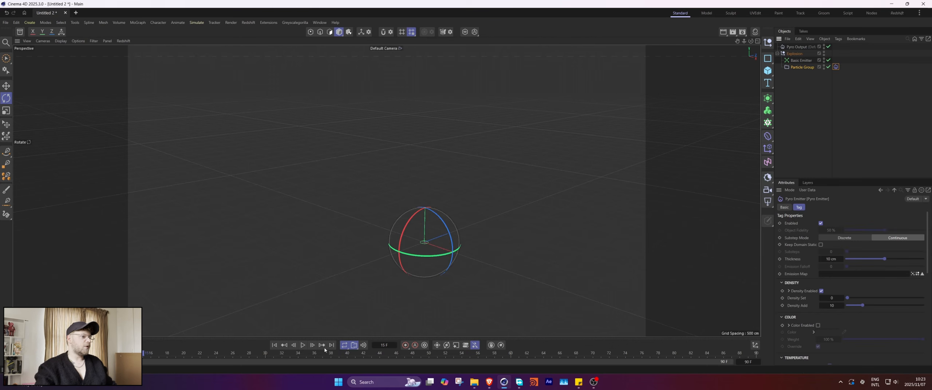
click(304, 345)
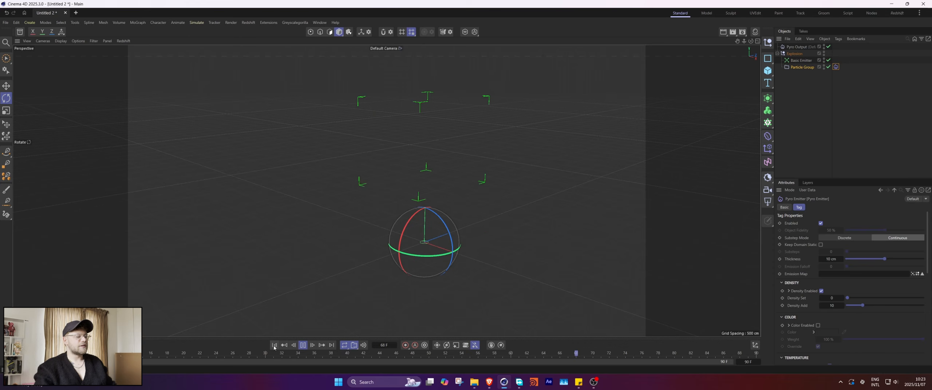
click(304, 346)
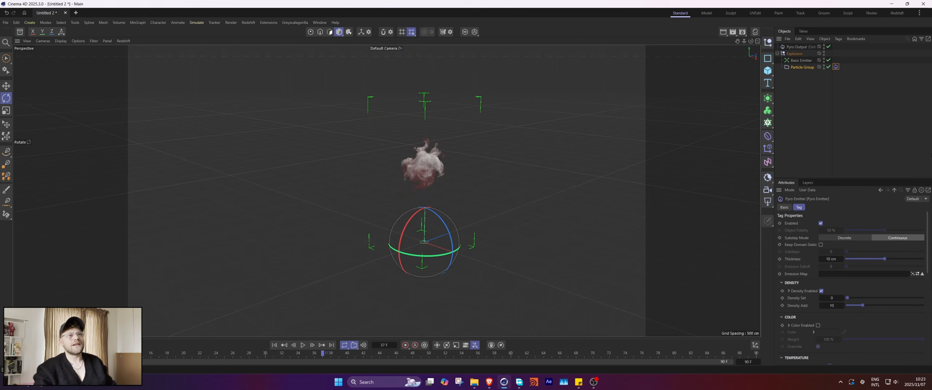
Enable fuel on the Particle Group's Pyro Emitter tag and play the simulation from the first frame
scroll(802, 331, down, 5)
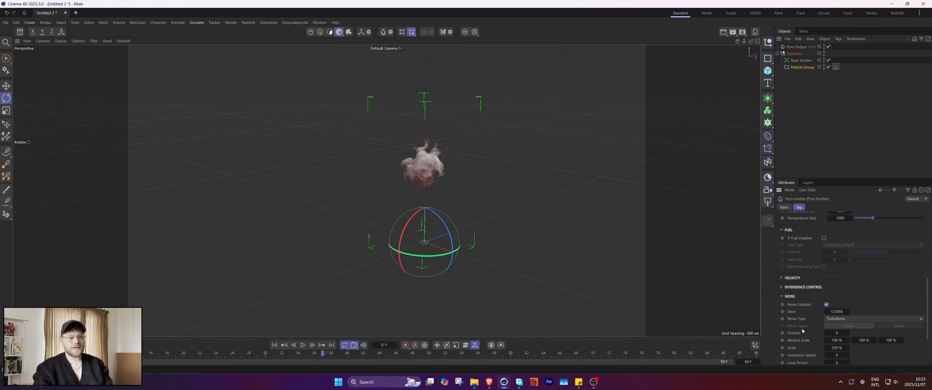
click(825, 239)
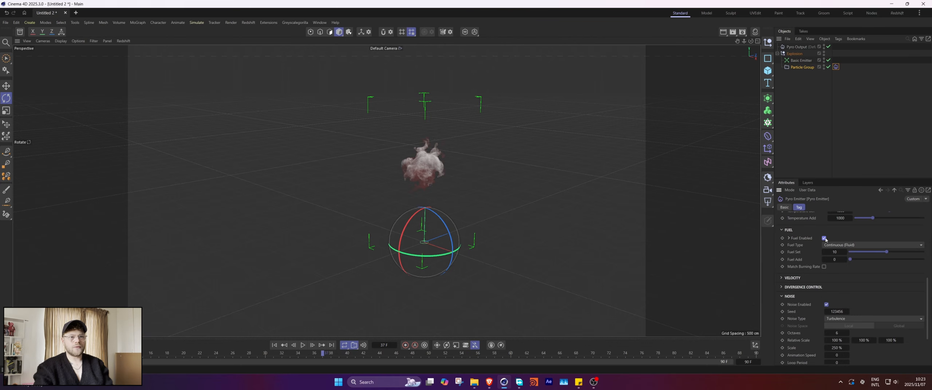
click(274, 345)
click(303, 345)
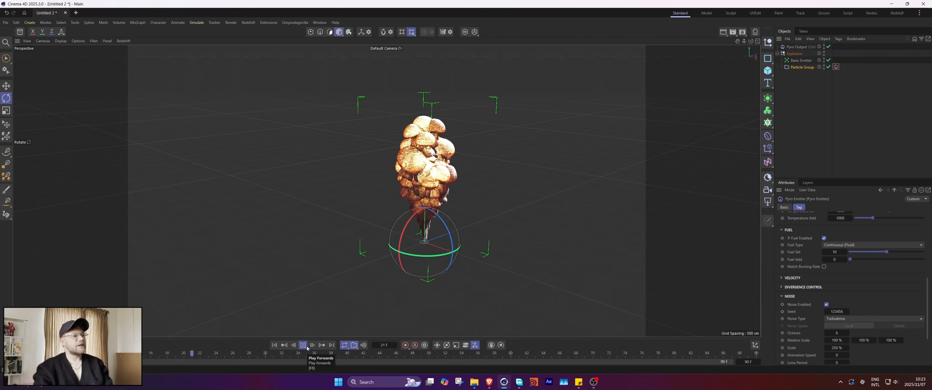
click(302, 345)
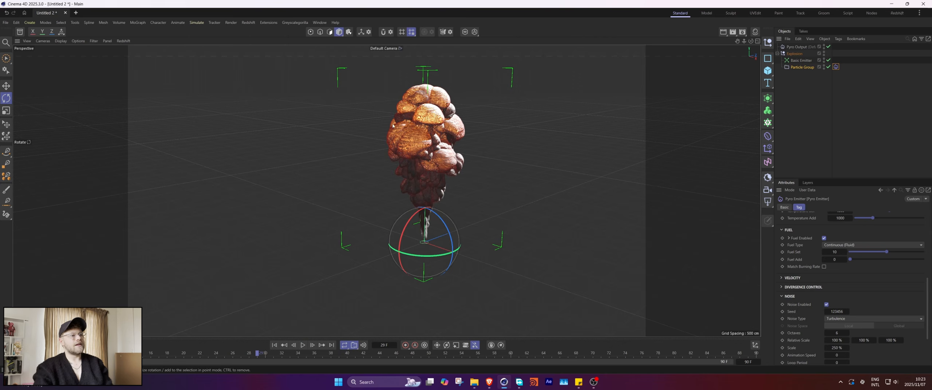
alt+drag(426, 176, 456, 136)
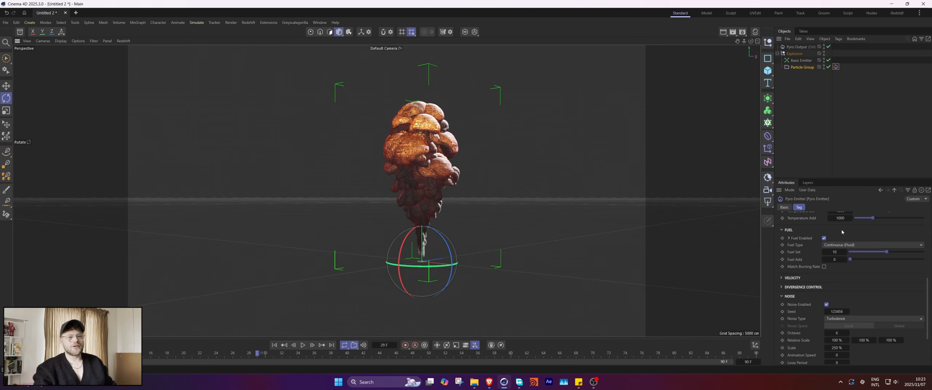
Change the Pyro Emitter's fuel type to Frame Range (Fluid) and replay the simulation from the start
click(850, 245)
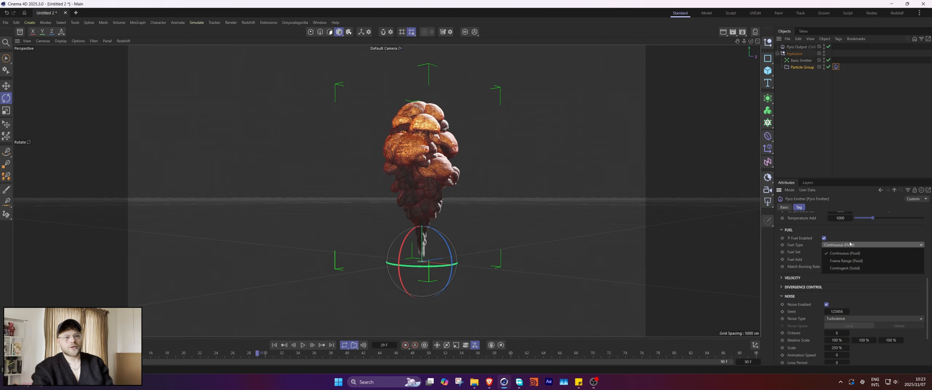
click(852, 252)
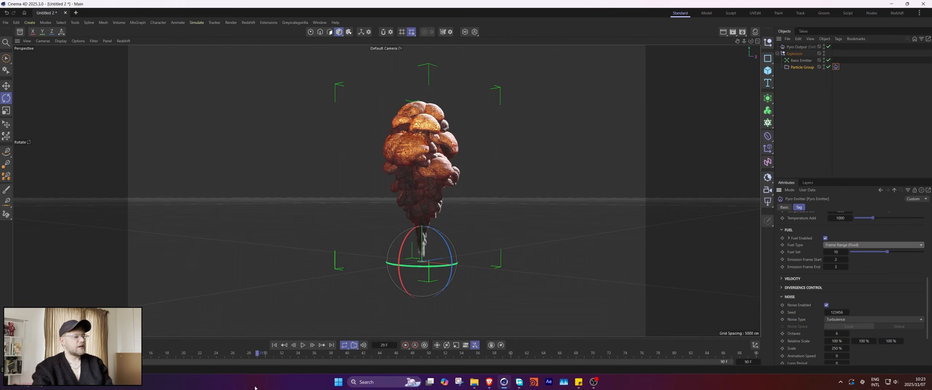
click(284, 345)
click(302, 345)
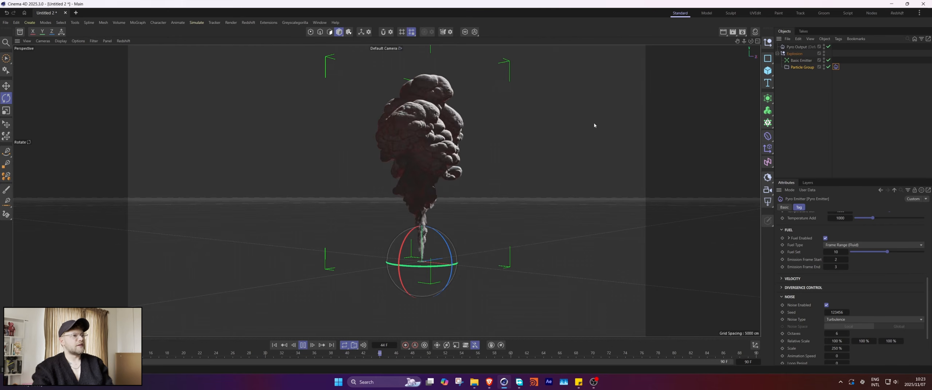
click(302, 345)
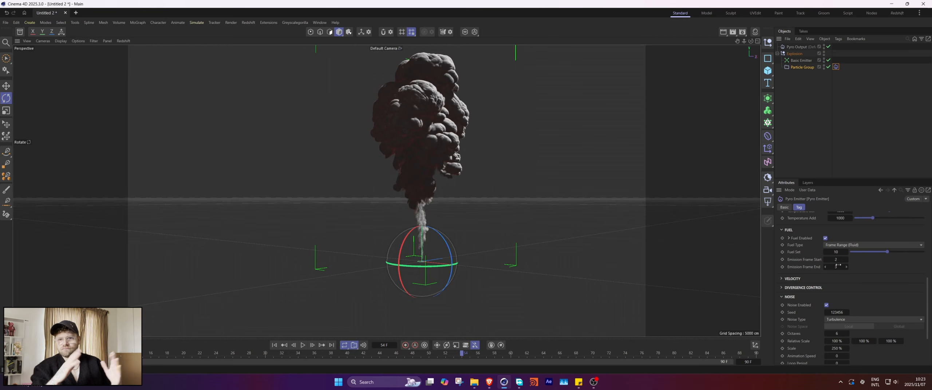
Replay the fuel burst from the first frame and examine the smoke plume's surface detail from several angles and distances
click(274, 345)
click(302, 345)
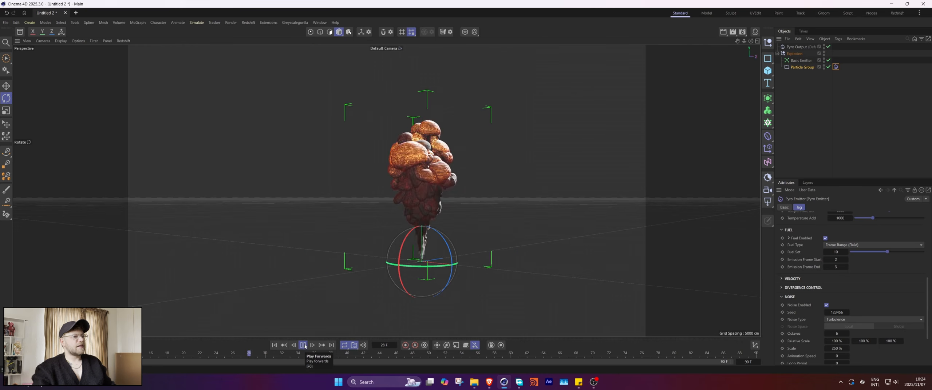
click(303, 345)
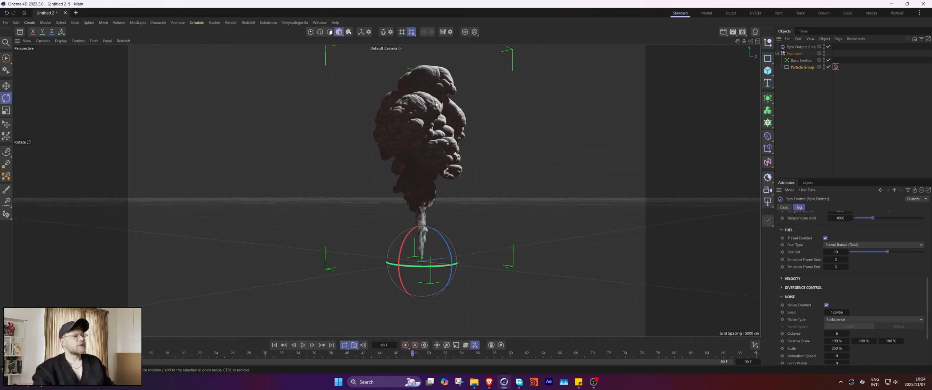
alt+middle_drag(438, 87, 410, 170)
alt+drag(409, 170, 310, 182)
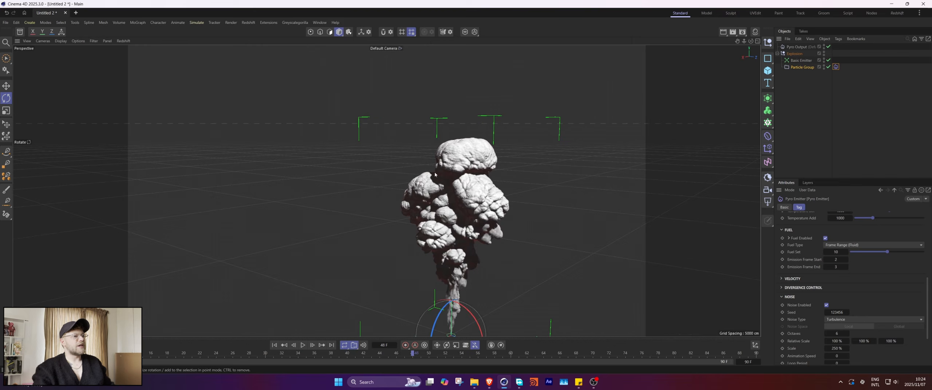
alt+right_drag(483, 178, 602, 142)
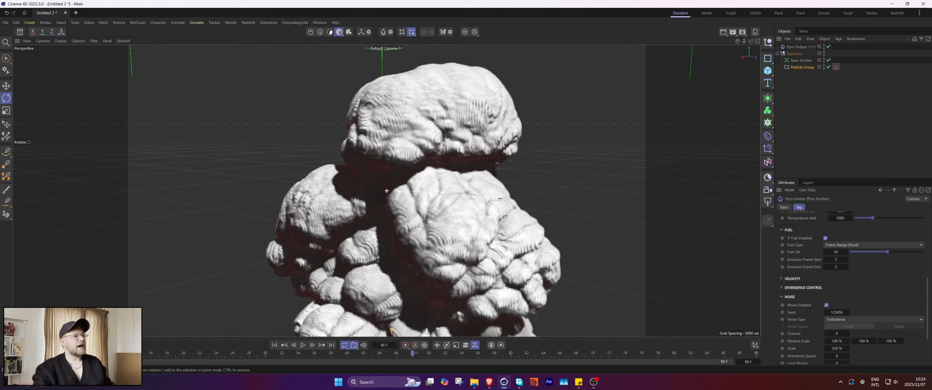
alt+middle_drag(411, 87, 398, 122)
mouse_move(397, 122)
alt+mouse_down()
mouse_move(439, 152)
mouse_move(386, 113)
alt+mouse_up()
alt+middle_drag(484, 226, 457, 160)
alt+right_drag(481, 161, 368, 160)
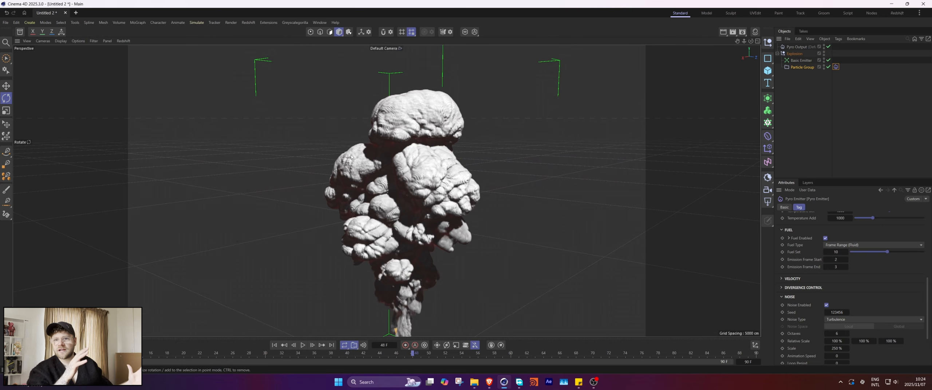
Add a Turbulence force with a strength of about 50 cm and a scale of about 7%, and replay the simulation
click(197, 22)
mouse_move(219, 35)
click(245, 94)
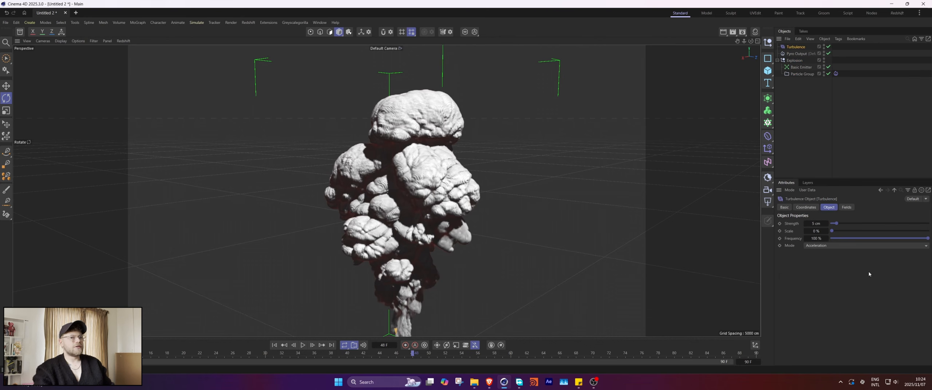
drag(840, 224, 880, 224)
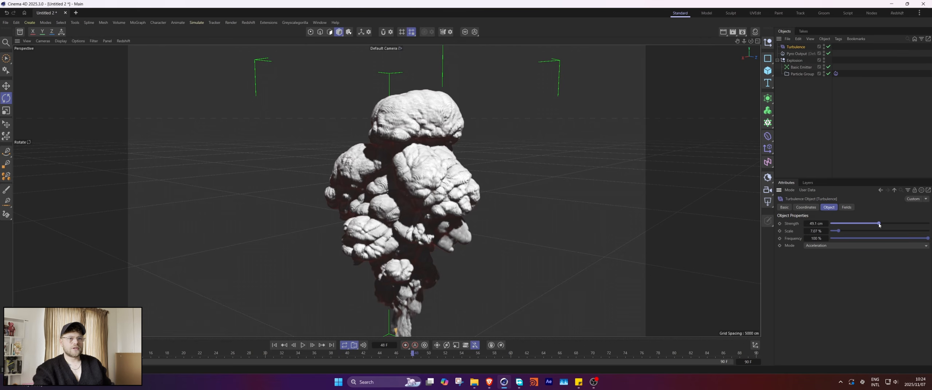
click(274, 345)
click(303, 345)
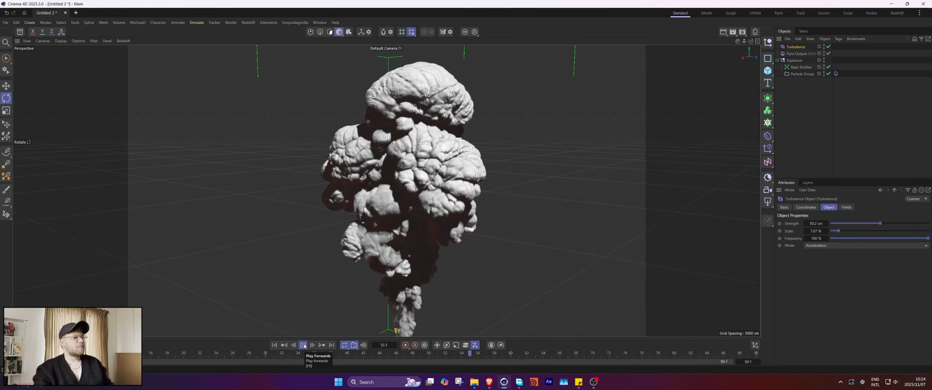
click(303, 345)
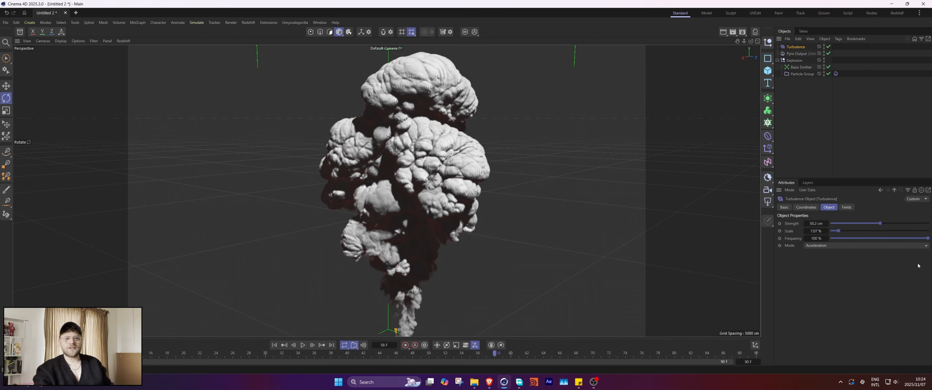
In the scene's Pyro turbulence settings, set strength to about 190, initial octave scale to 171% and incremental octave scale to 122%
key(ctrl+d)
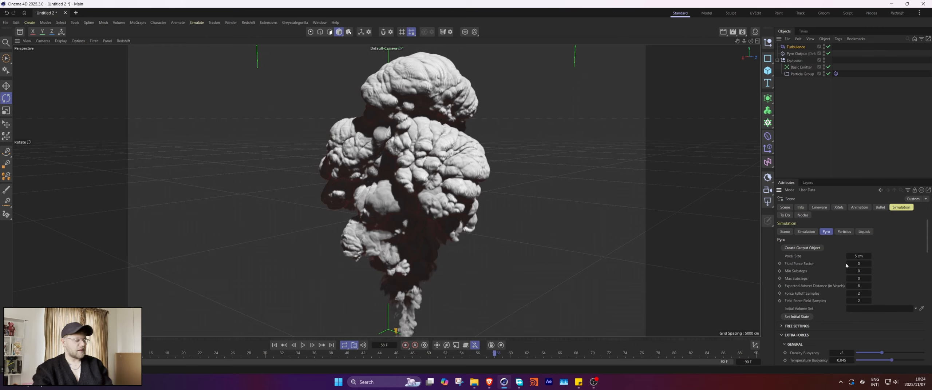
scroll(819, 244, down, 3)
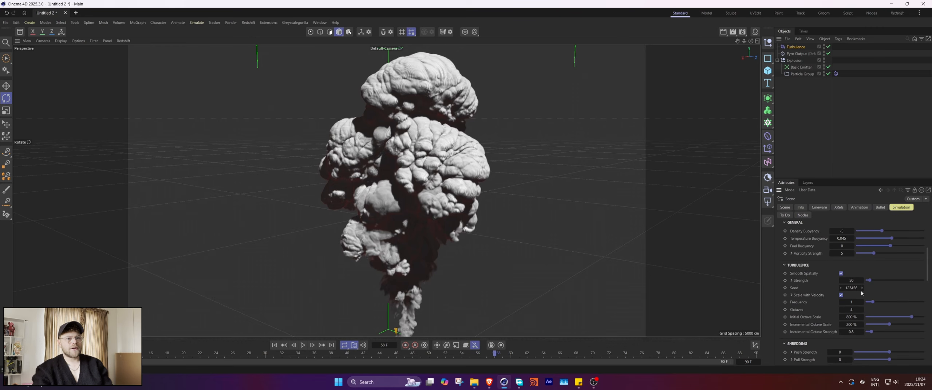
click(877, 280)
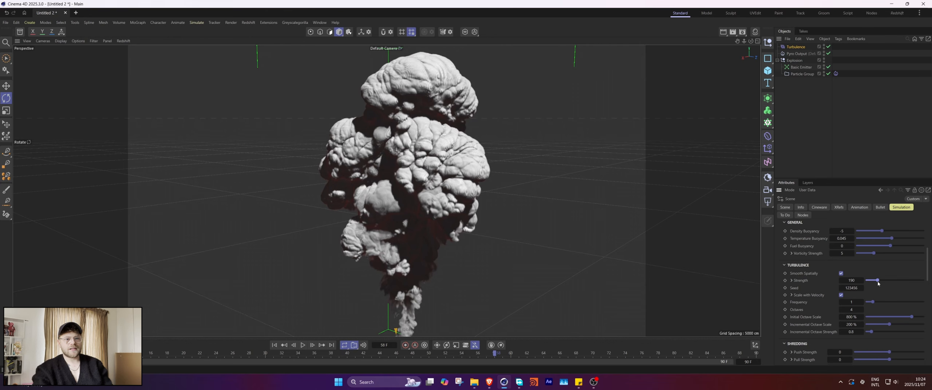
drag(897, 319, 879, 326)
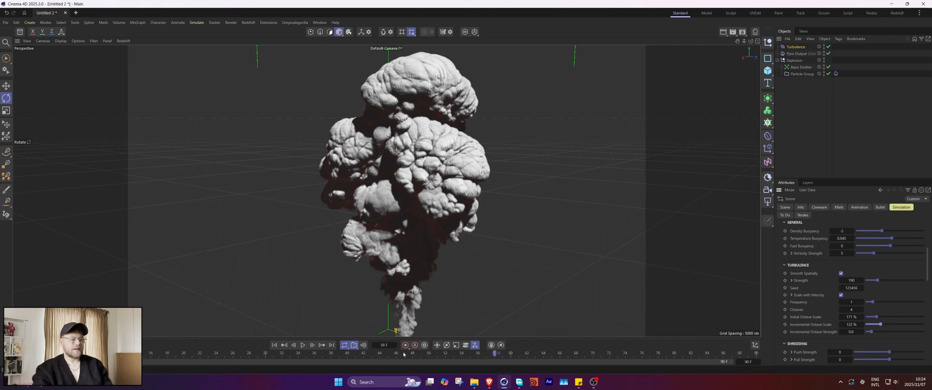
Set the Pyro turbulence frequency to 2 and play the simulation to around frame 52
double_click(851, 302)
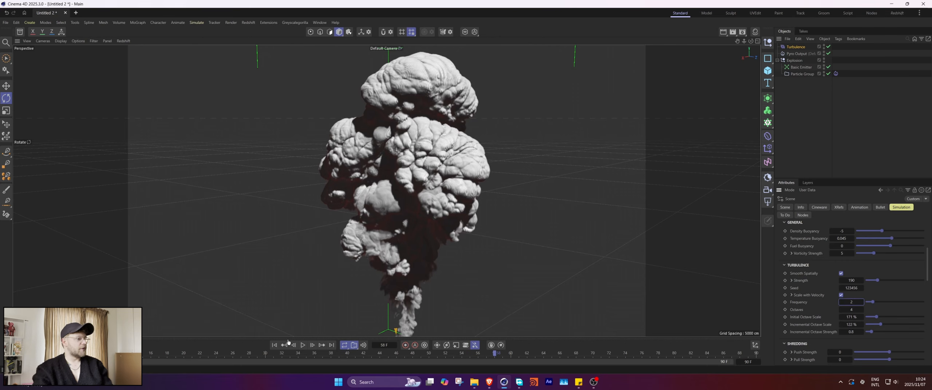
key(Return)
click(303, 345)
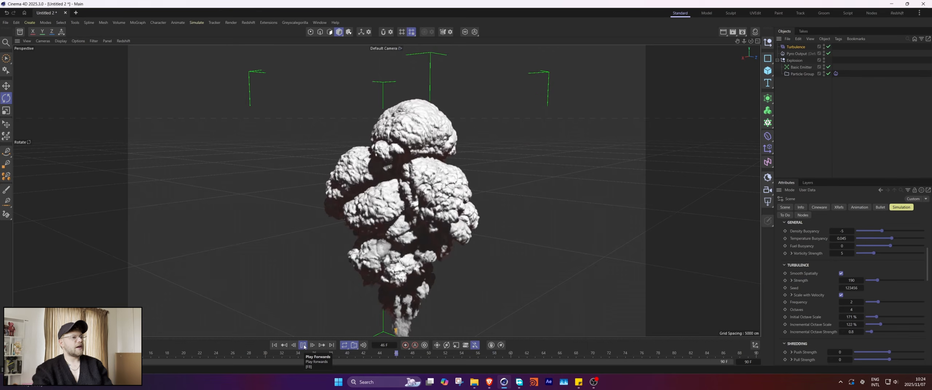
click(303, 345)
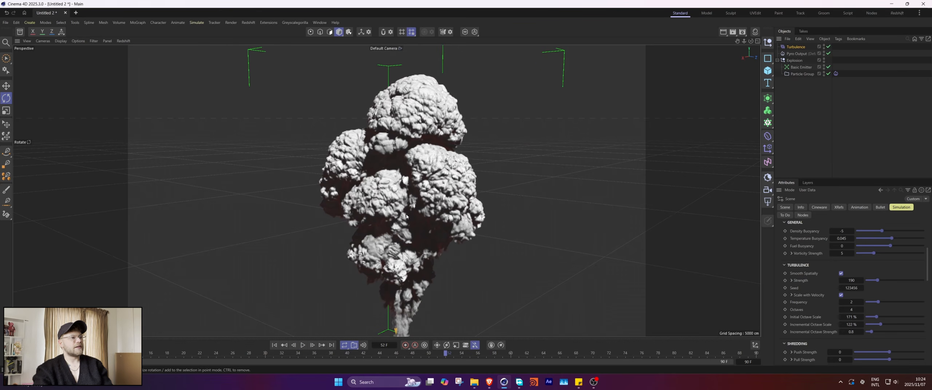
Examine the turbulent smoke's overall shape and fine surface detail, and review the scene's general Pyro settings
scroll(439, 166, down, 5)
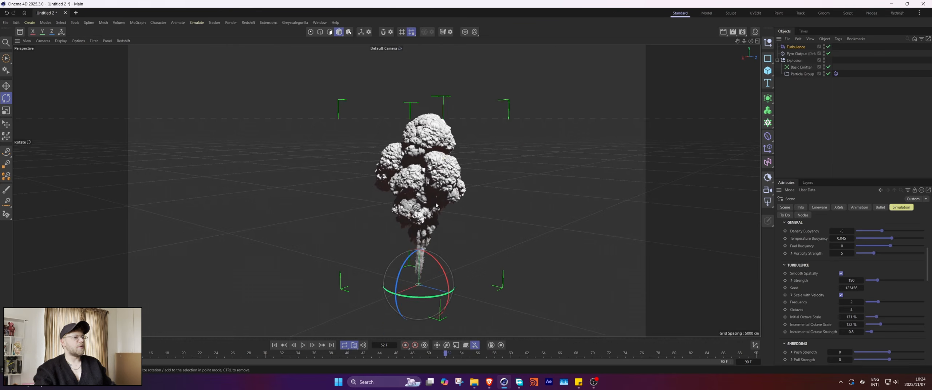
alt+drag(440, 166, 466, 176)
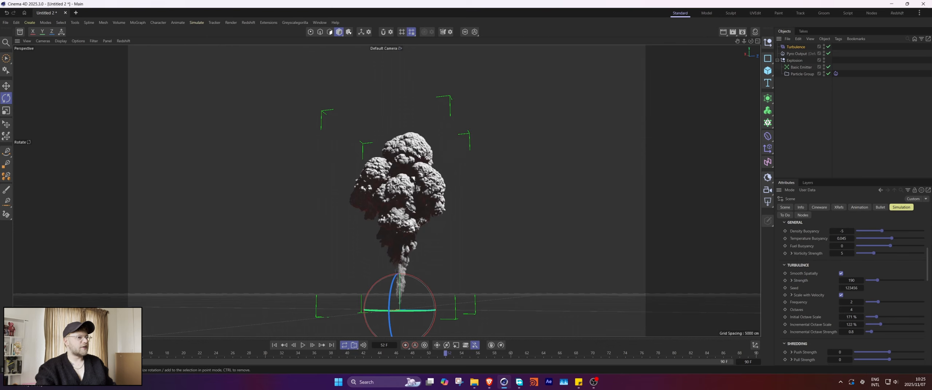
scroll(419, 156, up, 8)
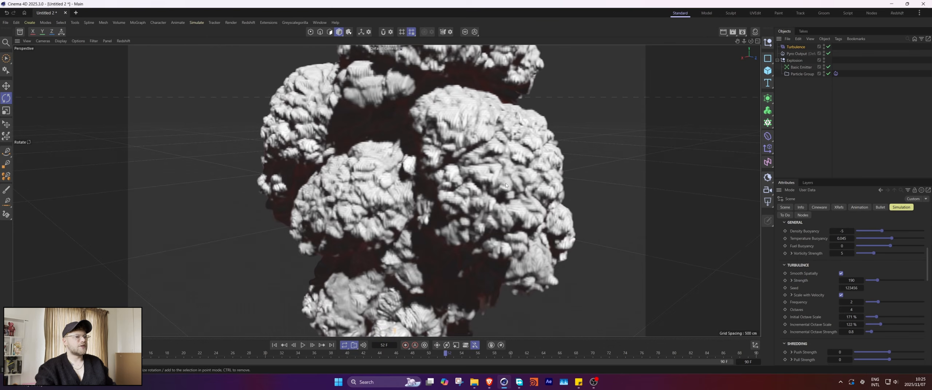
scroll(505, 186, up, 6)
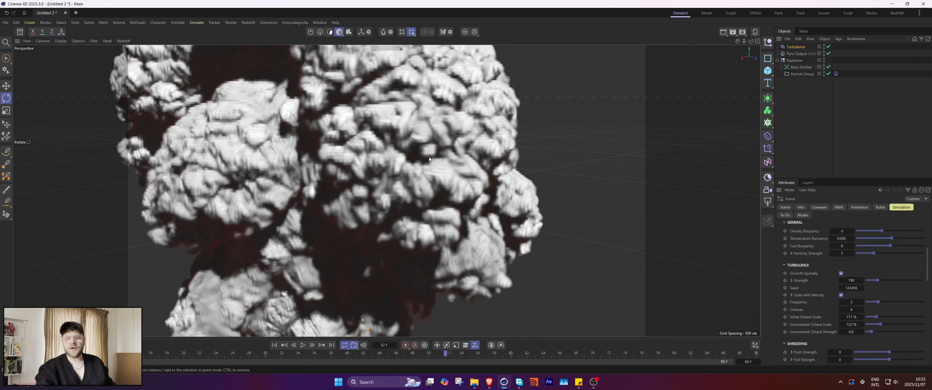
scroll(455, 148, down, 10)
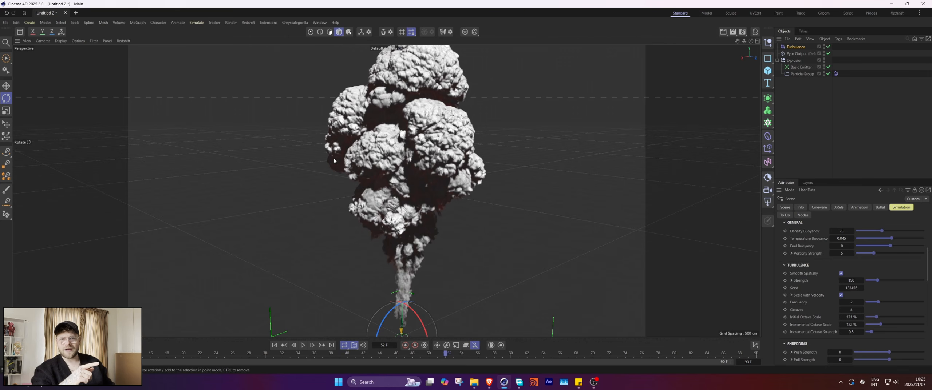
scroll(841, 316, up, 4)
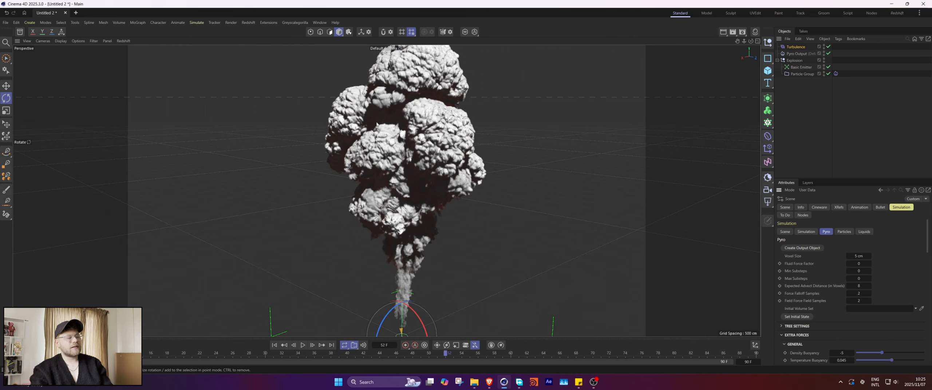
scroll(449, 141, up, 5)
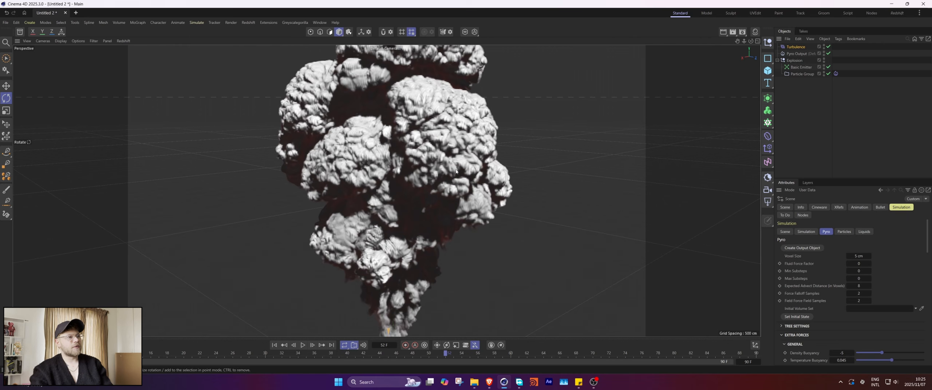
scroll(455, 171, down, 3)
Set the Density Smooth Factor in the scene's Pyro density settings to about 42%
scroll(816, 311, down, 5)
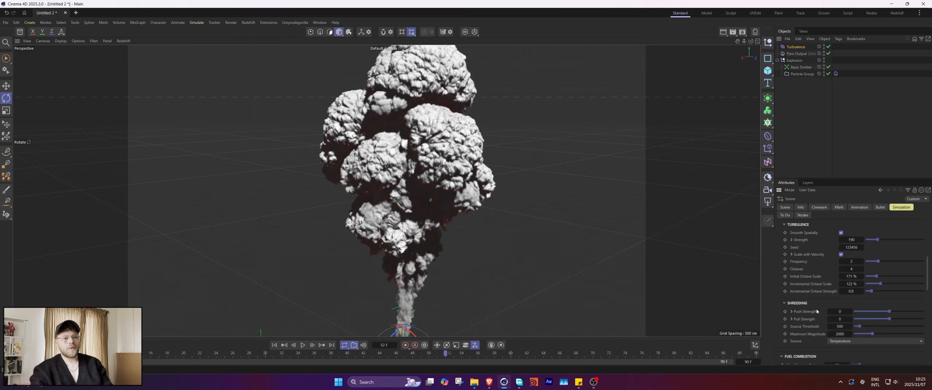
scroll(816, 311, down, 5)
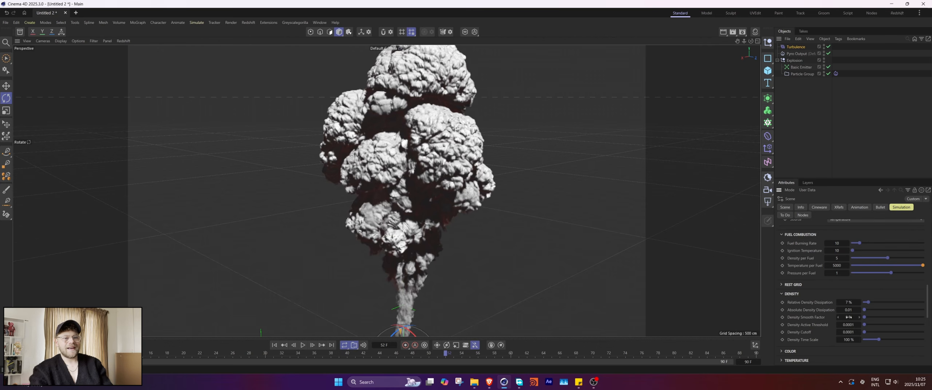
drag(881, 318, 889, 319)
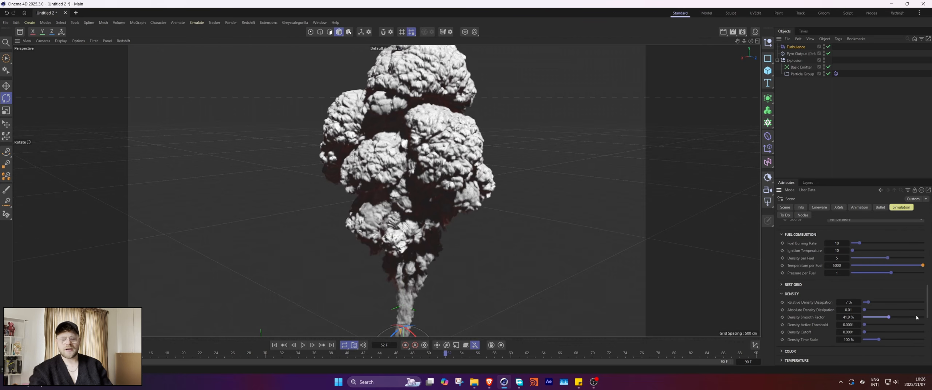
Lower the scene's Pyro Density Smooth Factor to about 39.5% and review the whole smoke column
drag(886, 317, 887, 320)
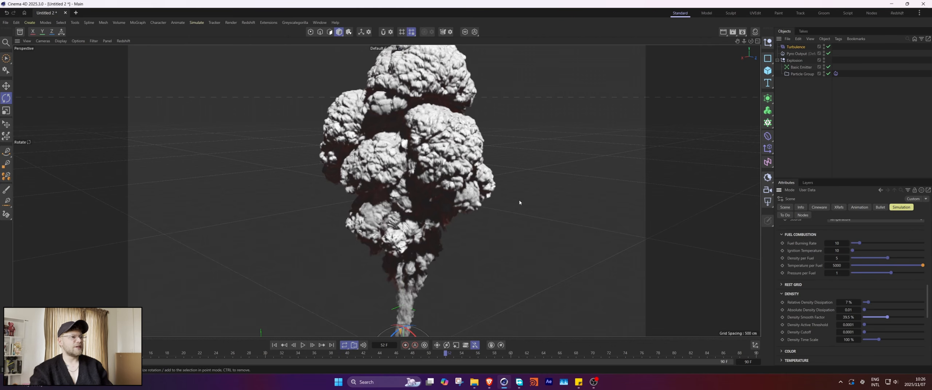
scroll(400, 197, down, 8)
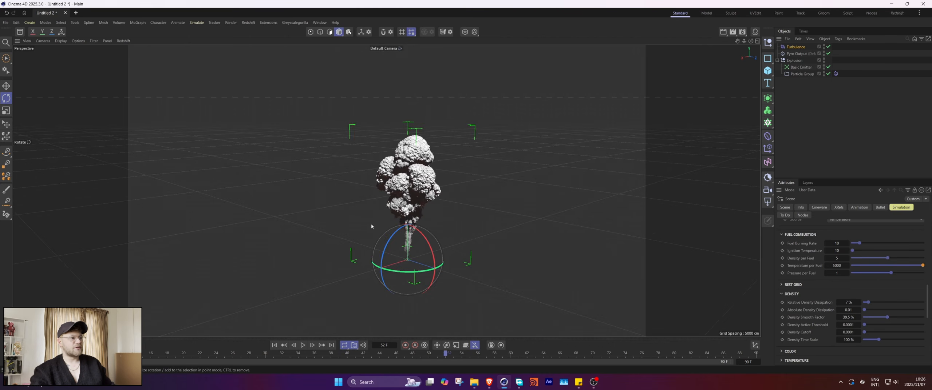
scroll(401, 204, up, 5)
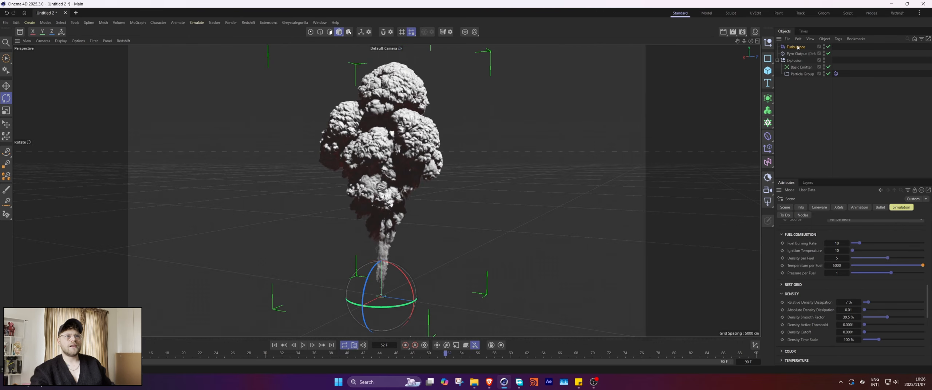
Move the Turbulence force into the Explosion group, disable the group's contents, and return to the first frame
drag(798, 47, 829, 61)
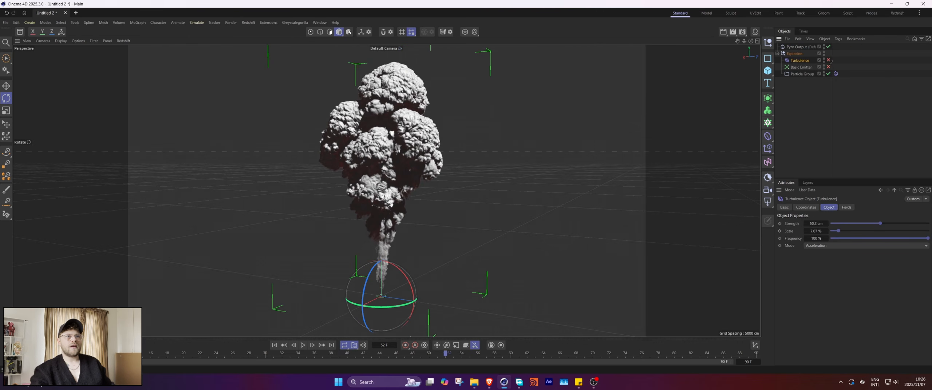
click(777, 53)
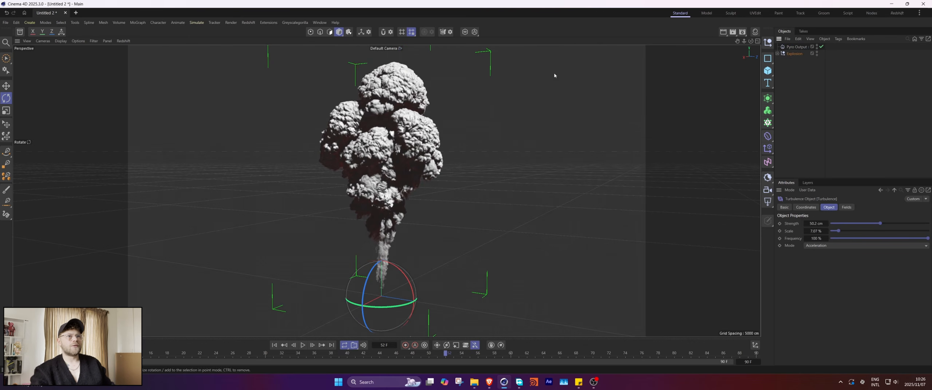
click(275, 345)
Add a second Basic particle emitter to the scene and set its emission shape to Circle
click(195, 23)
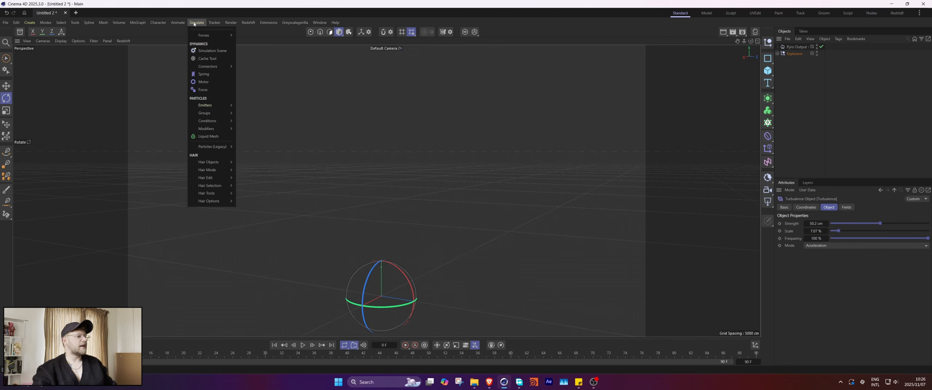
mouse_move(209, 105)
click(252, 107)
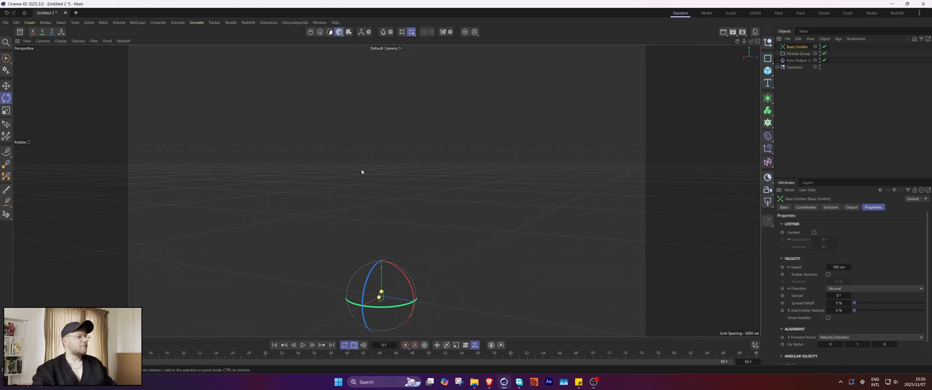
click(829, 207)
click(830, 224)
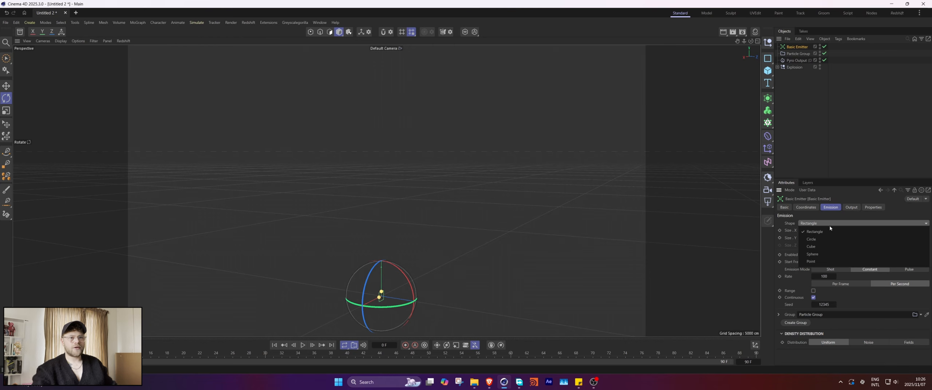
click(820, 241)
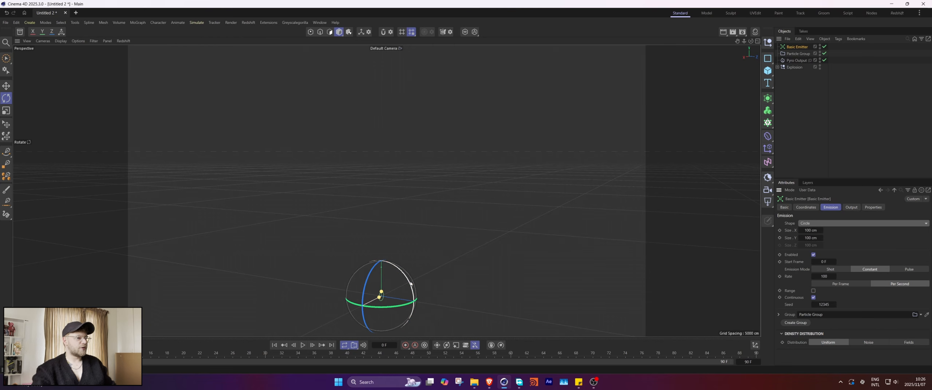
Rotate the circular emitter to face upward, set its emission mode to Shot, and open the particle count for editing
drag(411, 282, 370, 272)
click(830, 269)
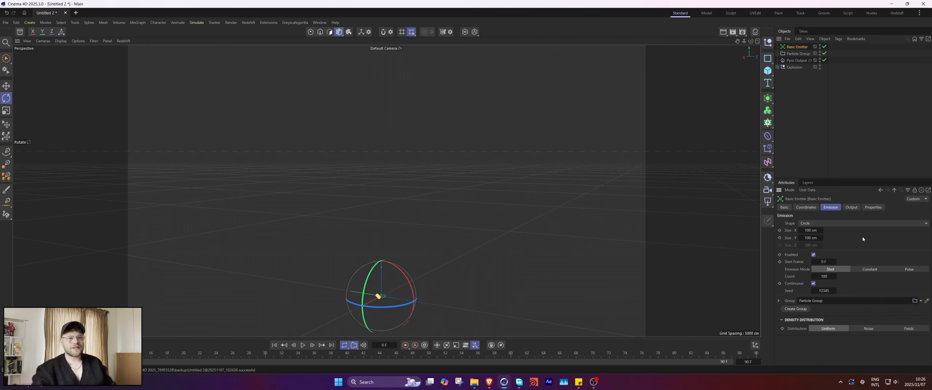
click(818, 276)
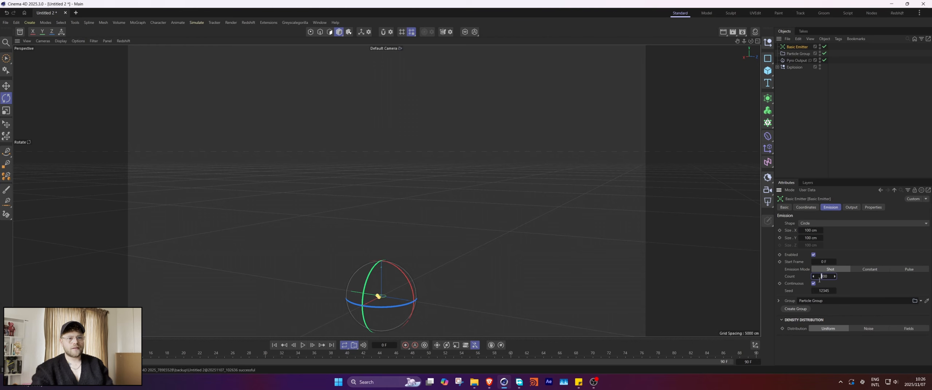
Set the new emitter's particle speed to 3500 cm and enable velocity variance at 1500 cm
click(873, 207)
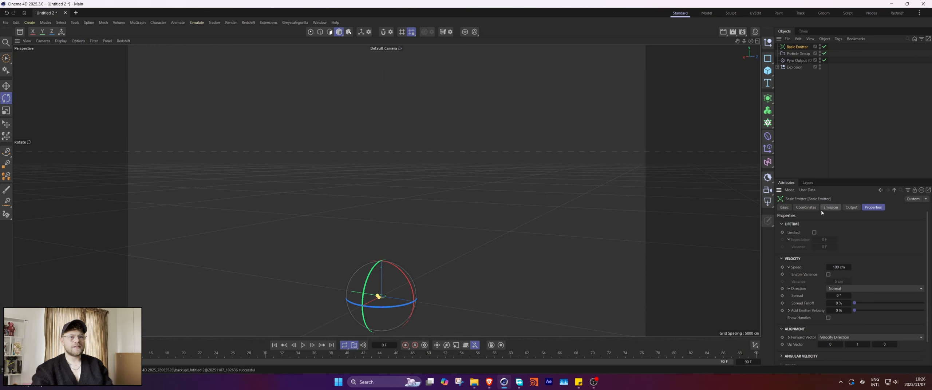
double_click(837, 268)
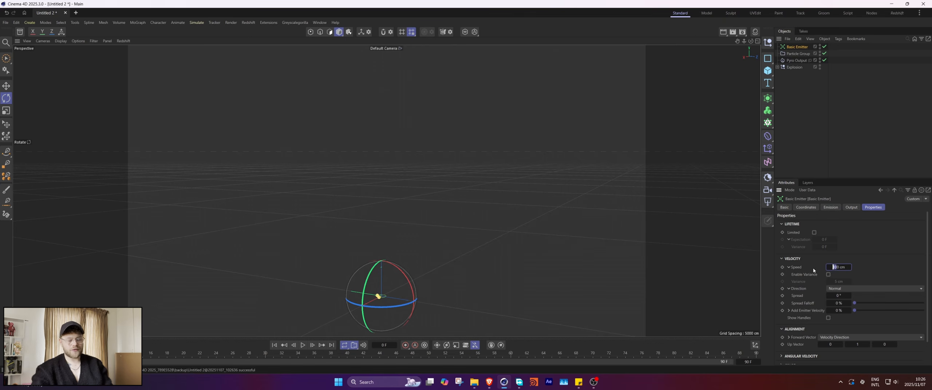
text(3500)
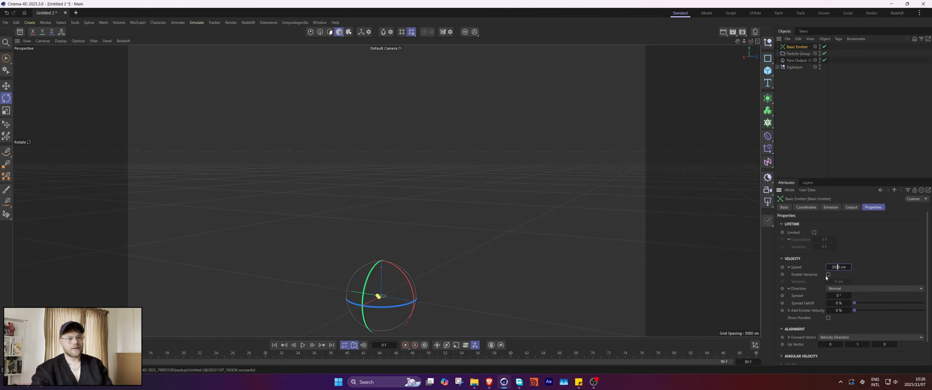
click(828, 275)
double_click(838, 281)
text(150)
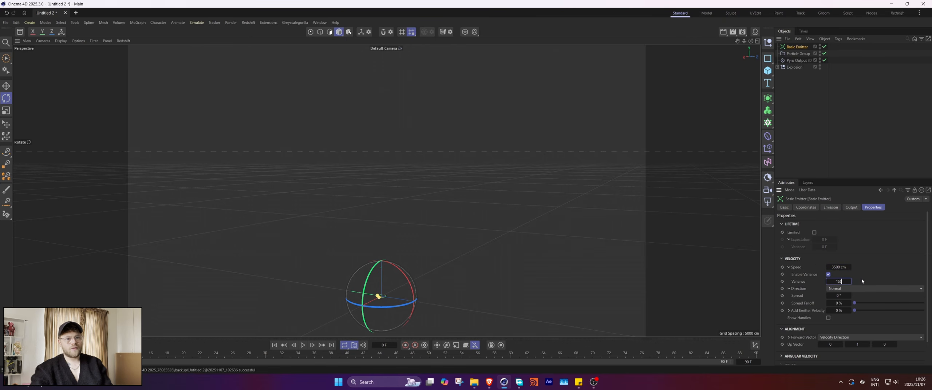
text(0)
key(Return)
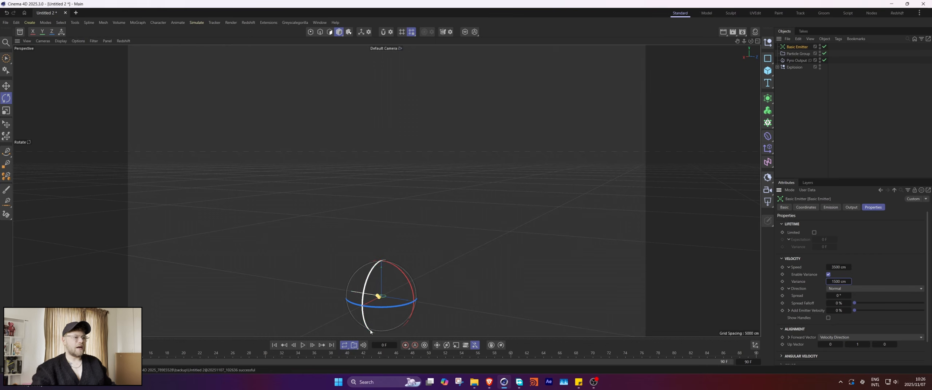
Preview the particles, set the emitter's velocity direction to Radial, and replay the simulation to frame 15
click(302, 345)
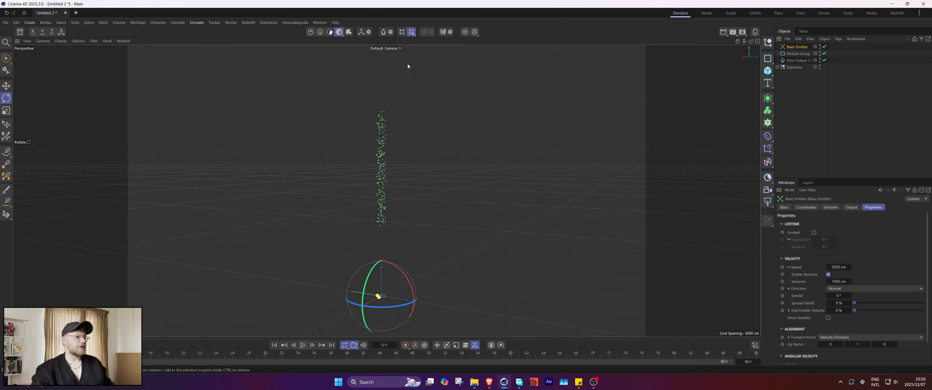
click(871, 288)
click(850, 312)
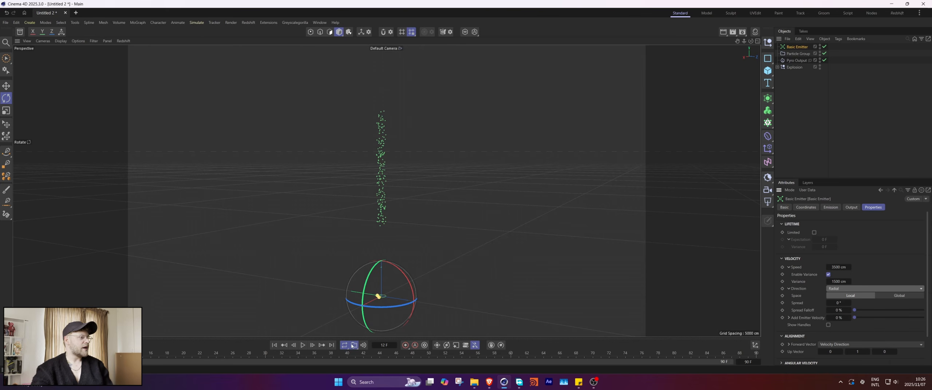
click(275, 345)
click(303, 346)
click(302, 346)
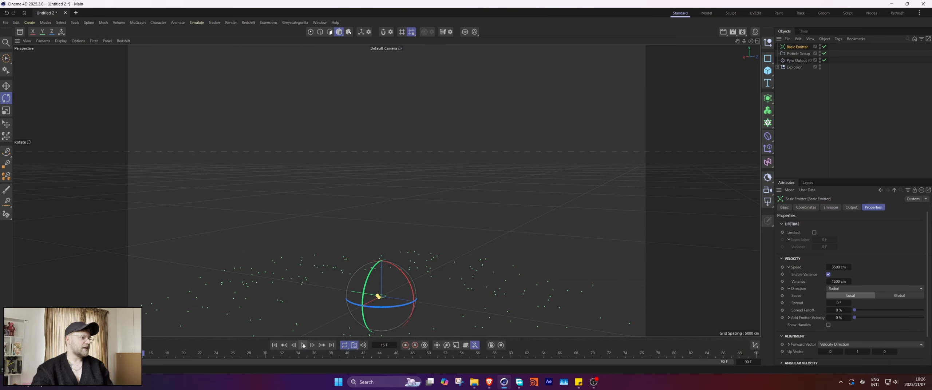
key(o)
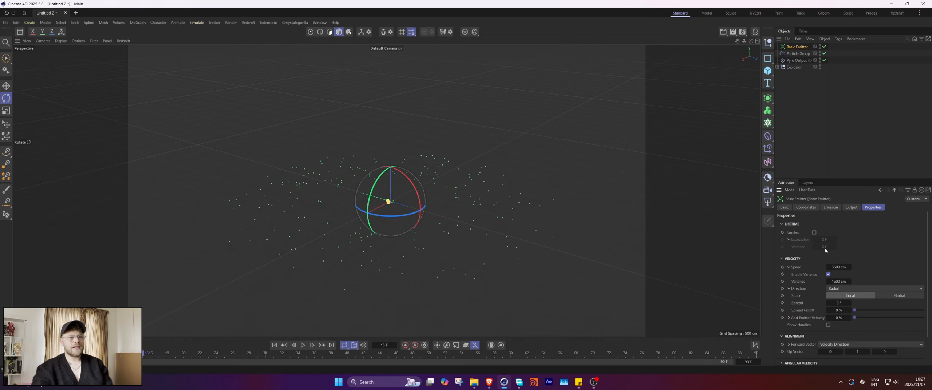
Limit the particles' lifetime to 10 frames with a variance of 3 frames, and replay the animation to check it
click(815, 232)
click(825, 240)
text(10)
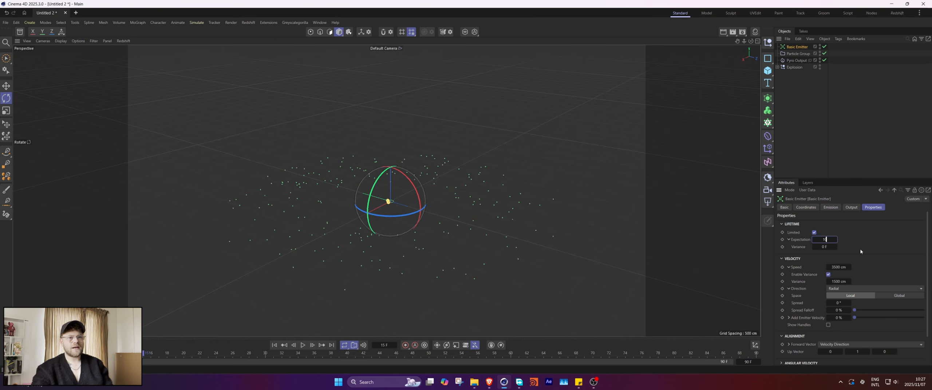
key(Return)
drag(832, 247, 836, 247)
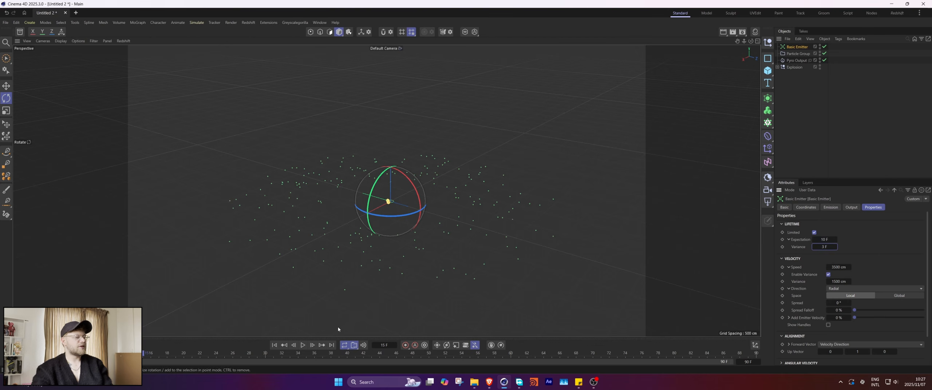
click(274, 345)
click(304, 346)
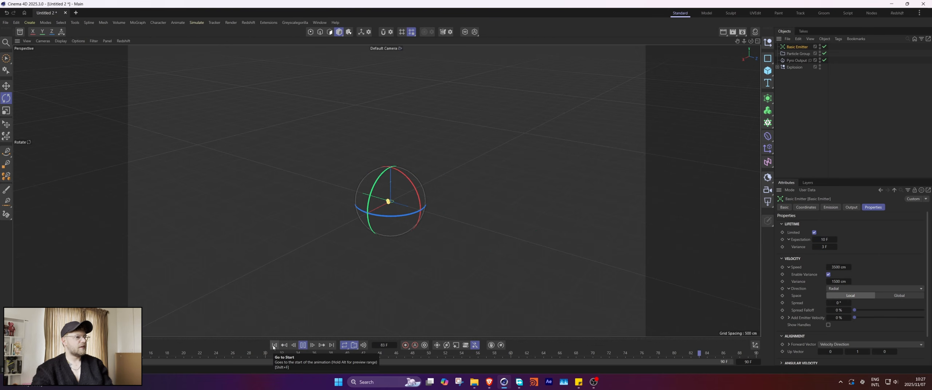
click(306, 346)
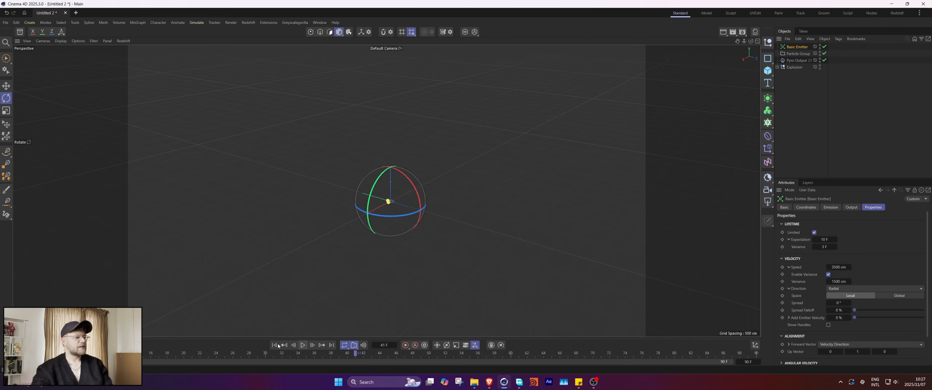
click(275, 345)
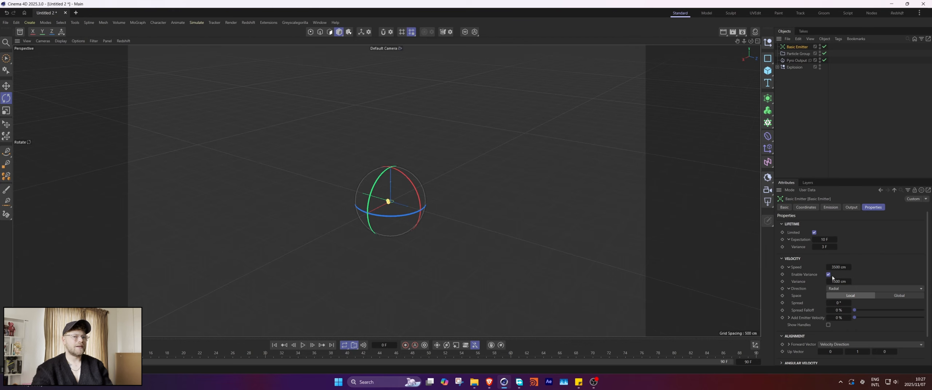
Add a Pyro Emitter tag to the new Particle Group and turn off its temperature emission
right_click(799, 53)
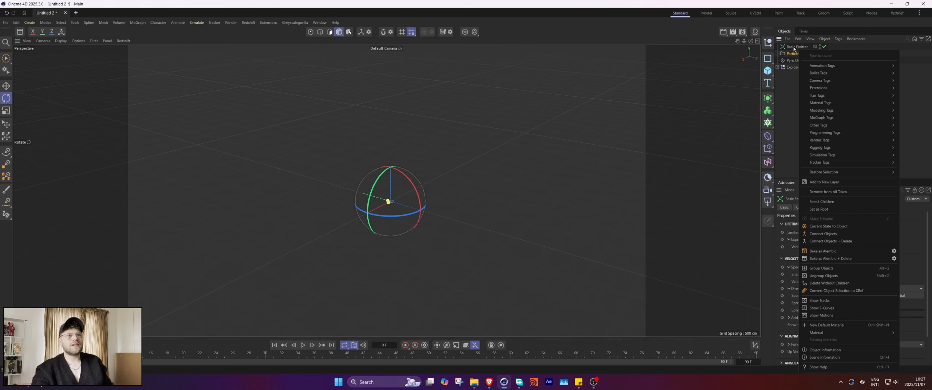
mouse_move(837, 154)
click(784, 231)
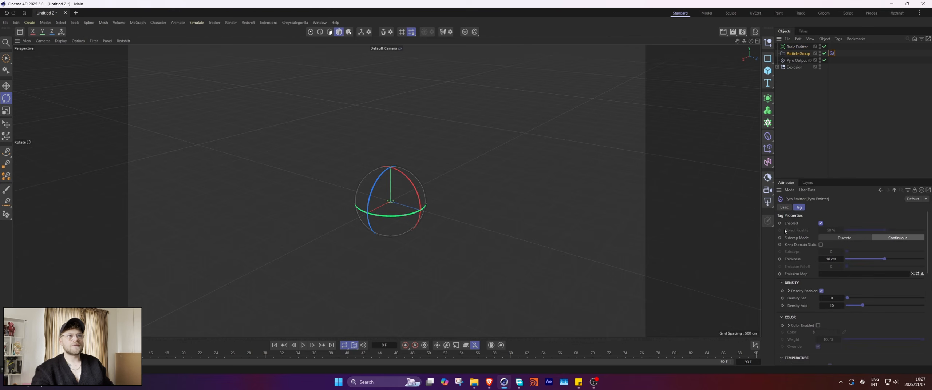
scroll(802, 297, down, 5)
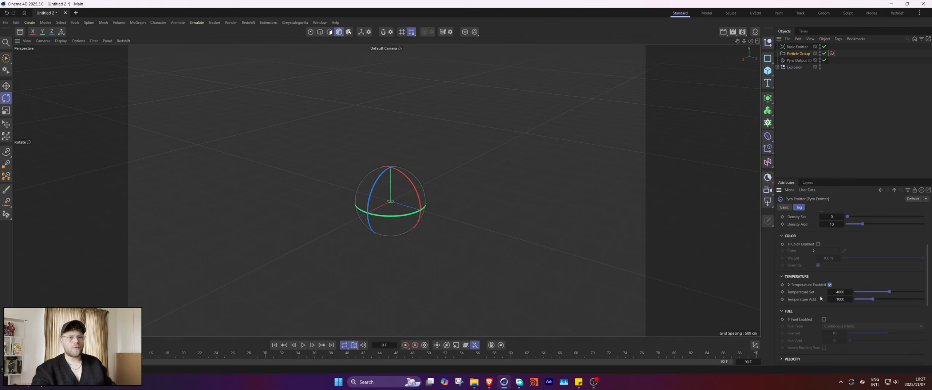
scroll(839, 275, up, 5)
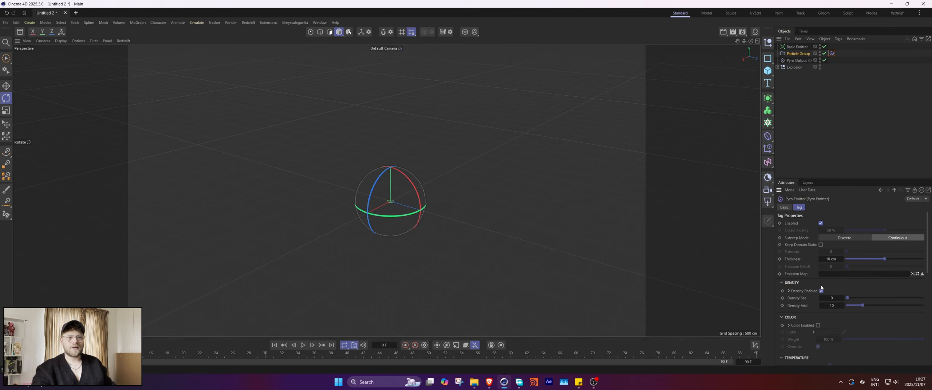
scroll(795, 287, up, 3)
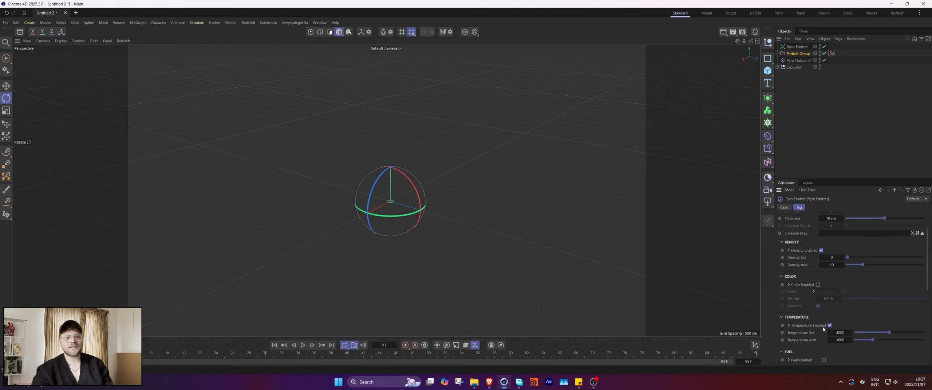
click(830, 326)
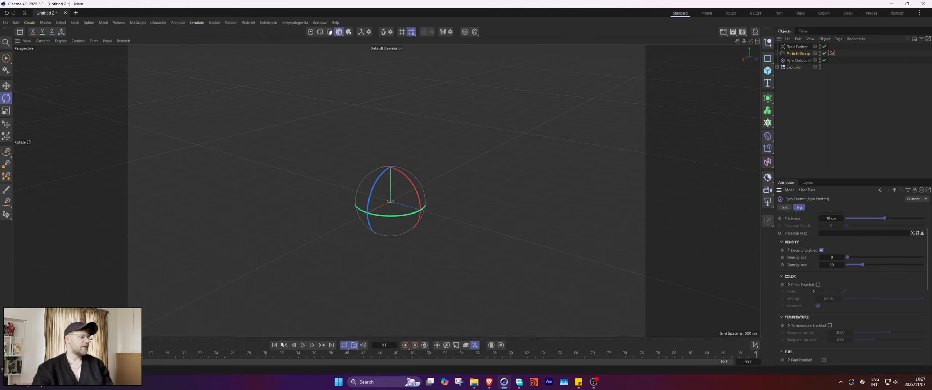
Preview the radial smoke, set the Pyro Emitter's Density Add to 20, and replay the simulation to frame 24
click(301, 347)
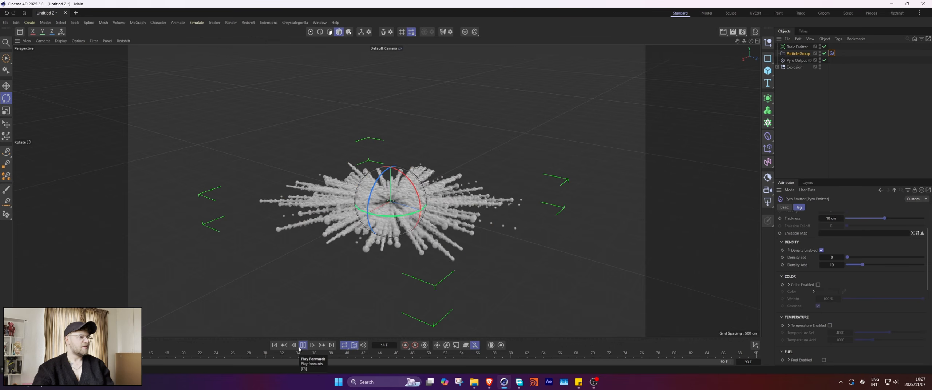
click(833, 266)
text(20)
click(275, 345)
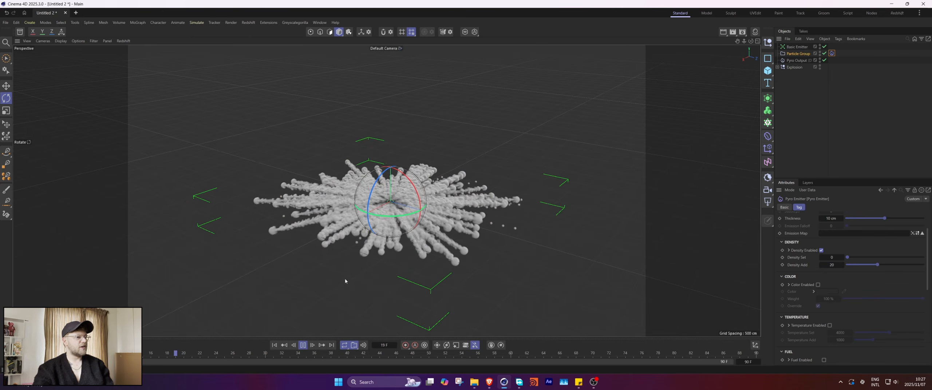
click(304, 347)
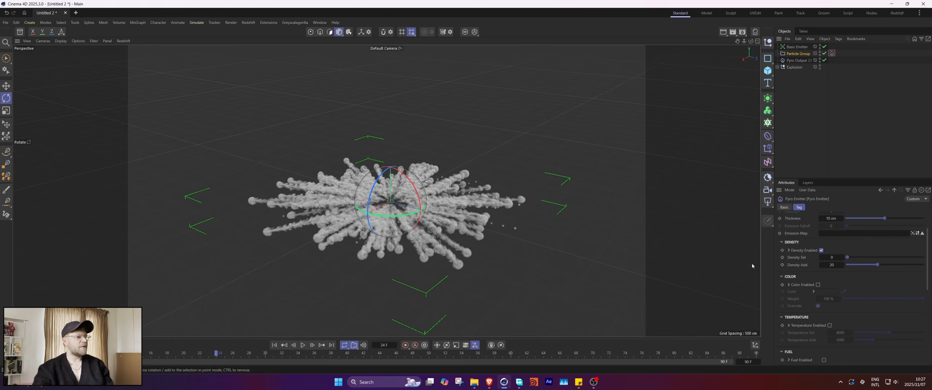
Set the shockwave emitter's particle radius to 1.5 cm and replay the simulation to frame 17
click(797, 47)
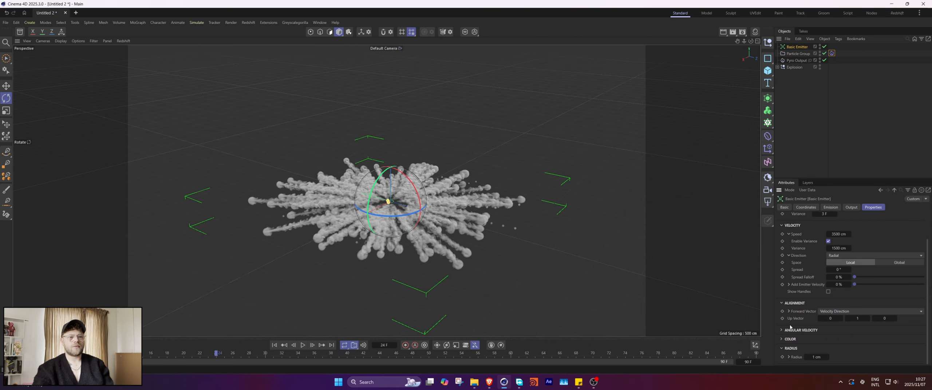
click(815, 358)
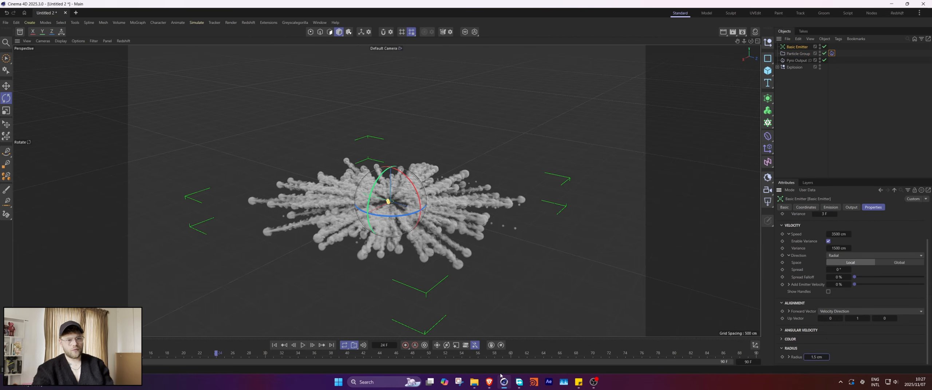
click(274, 345)
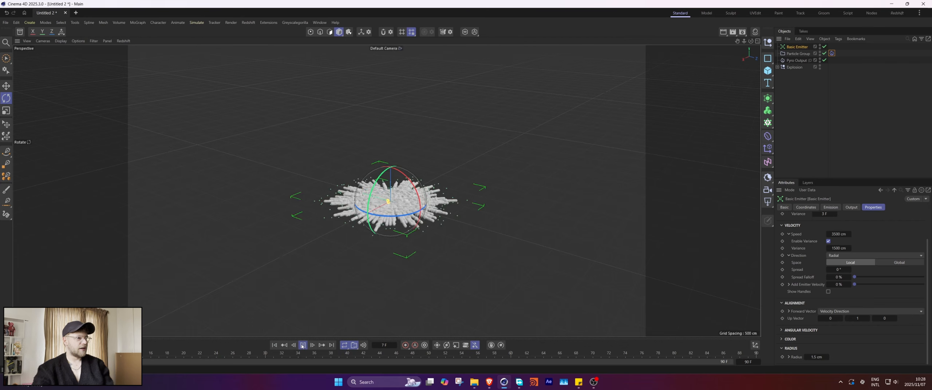
click(303, 345)
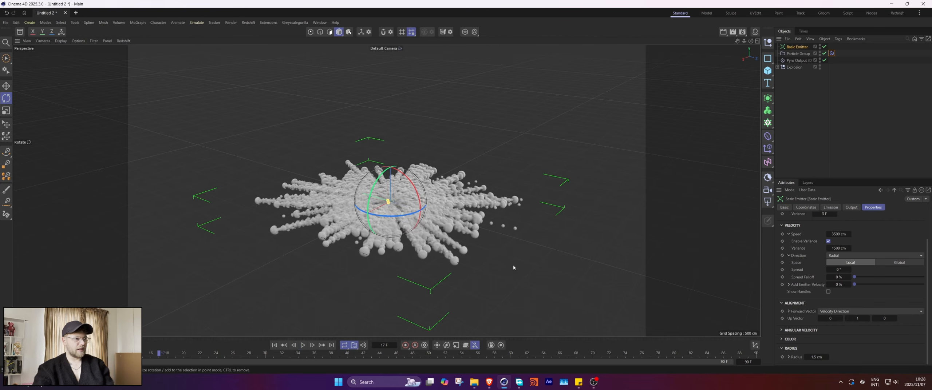
alt+drag(382, 235, 350, 219)
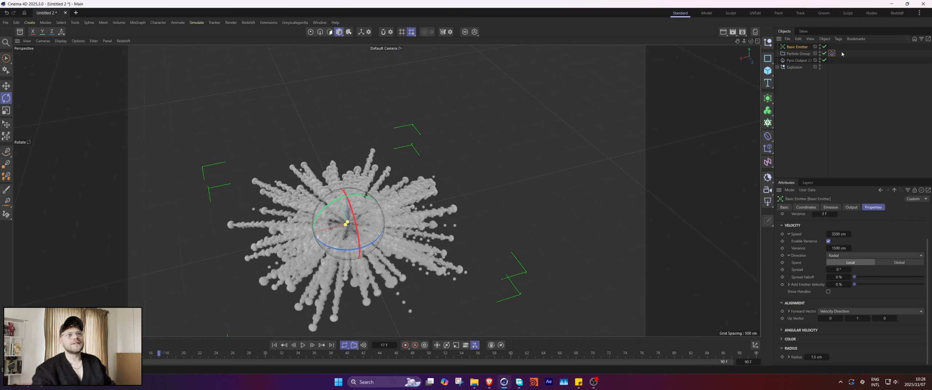
Disable the shockwave emitter and its Particle Group, and add a torus to the scene
click(768, 71)
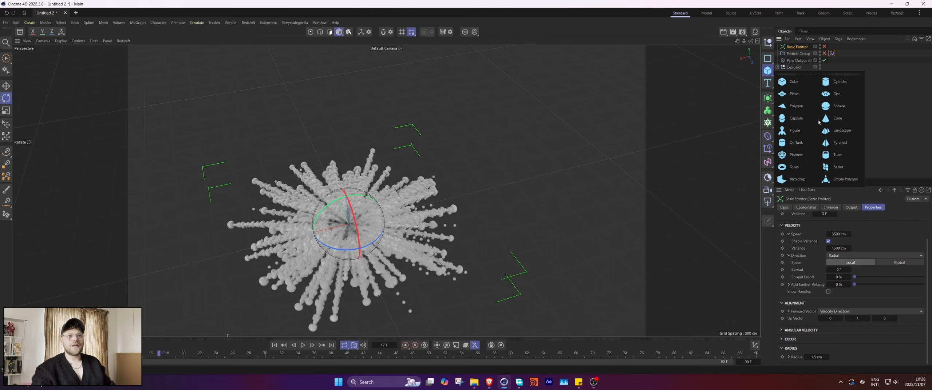
click(795, 167)
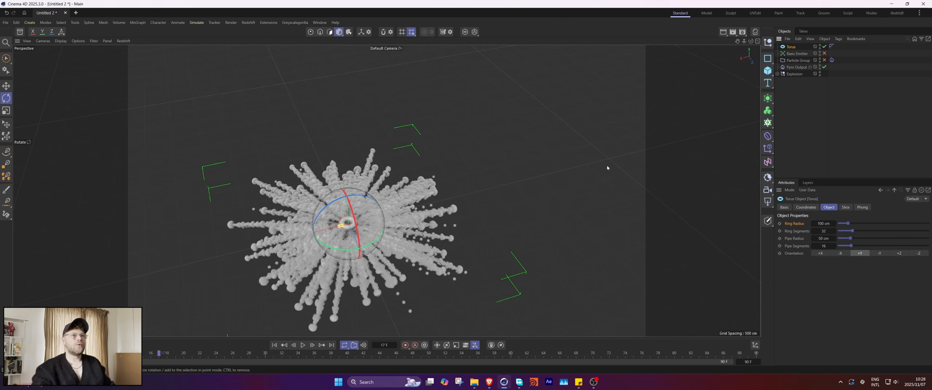
click(274, 345)
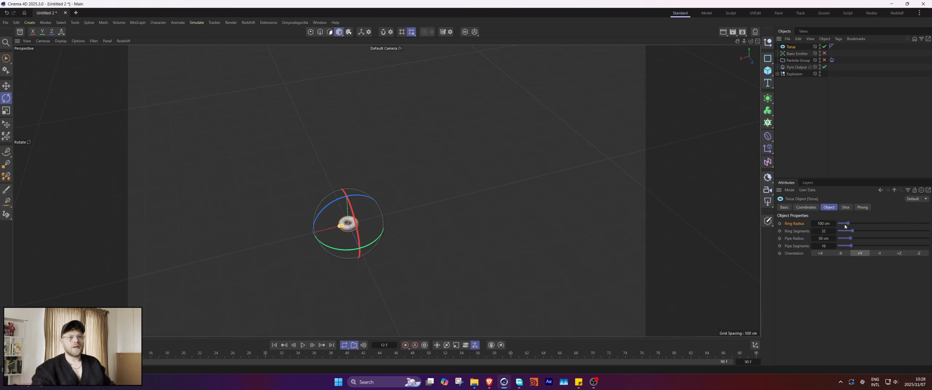
Keyframe the torus to grow from 0 cm radii to a 3126 cm ring radius and 50 cm pipe radius at frame 12, and preview it
drag(844, 226, 927, 224)
drag(823, 224, 809, 226)
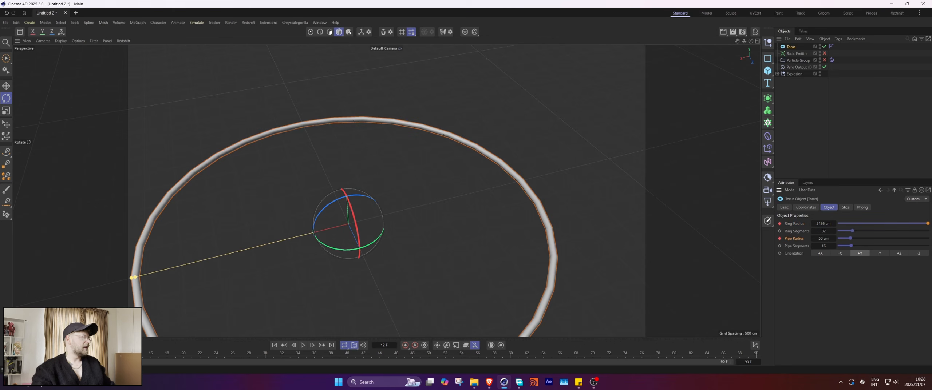
drag(927, 223, 806, 239)
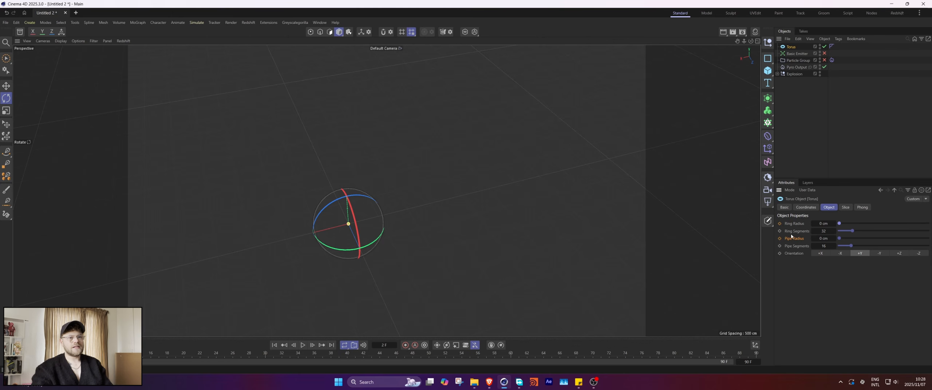
click(303, 345)
click(302, 346)
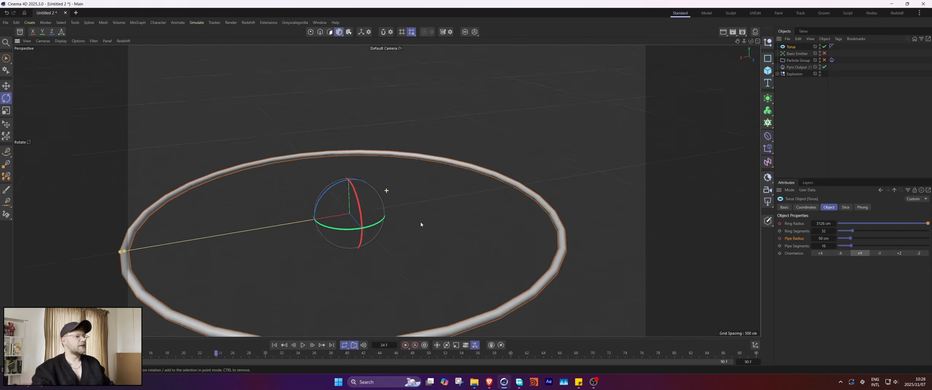
Add a Collider simulation tag to the torus and re-enable the shockwave emitter and its Particle Group
alt+drag(420, 225, 424, 204)
right_click(792, 47)
mouse_move(861, 156)
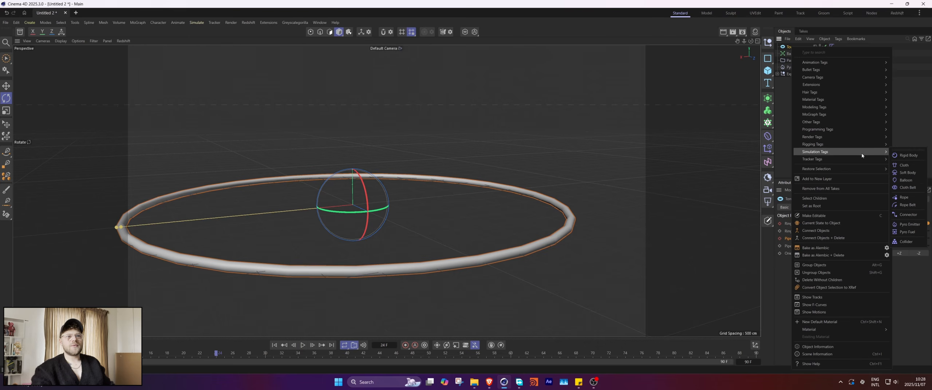
click(905, 241)
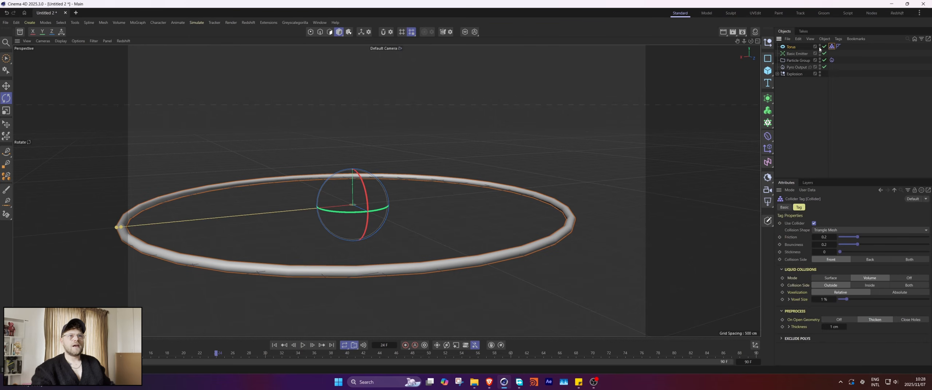
Replay the simulation several times and examine from different angles how the expanding torus pushes the shockwave smoke
click(273, 345)
click(302, 345)
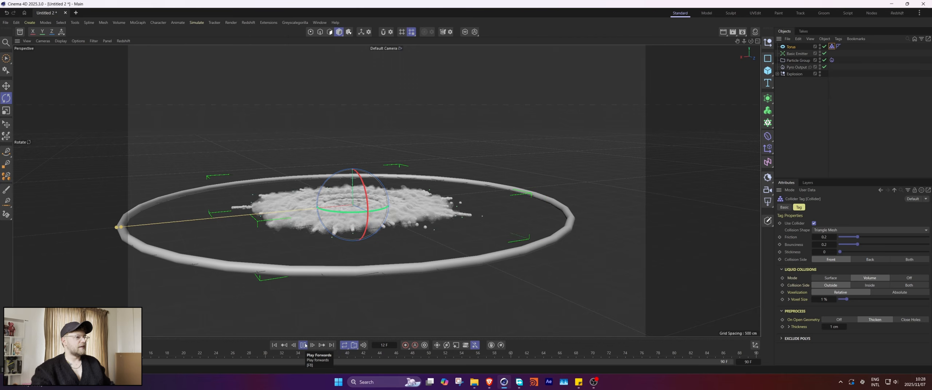
click(303, 345)
alt+drag(353, 204, 357, 256)
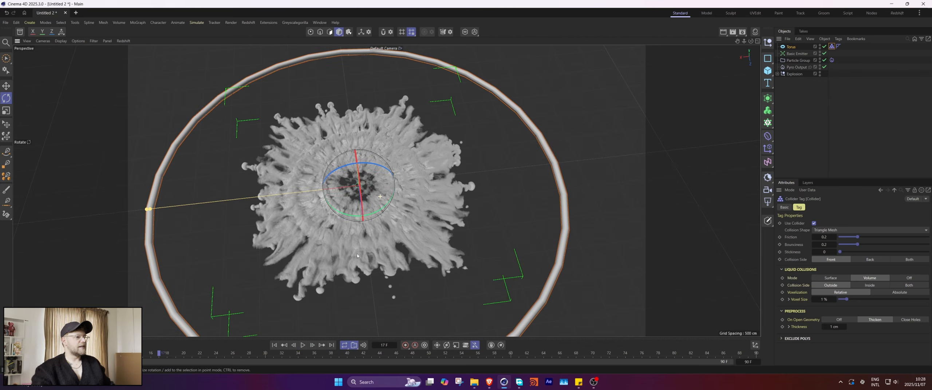
alt+drag(361, 217, 486, 158)
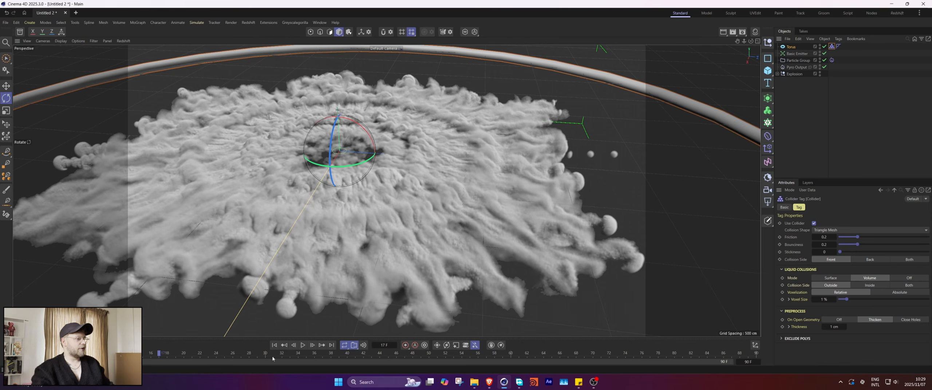
click(280, 347)
click(303, 345)
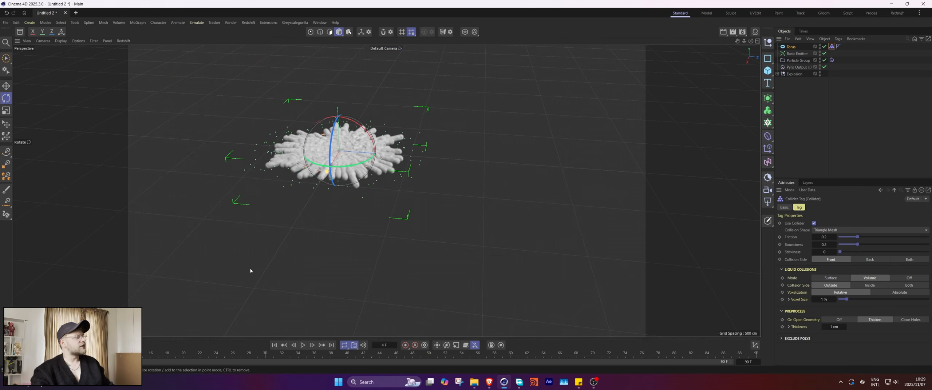
click(302, 346)
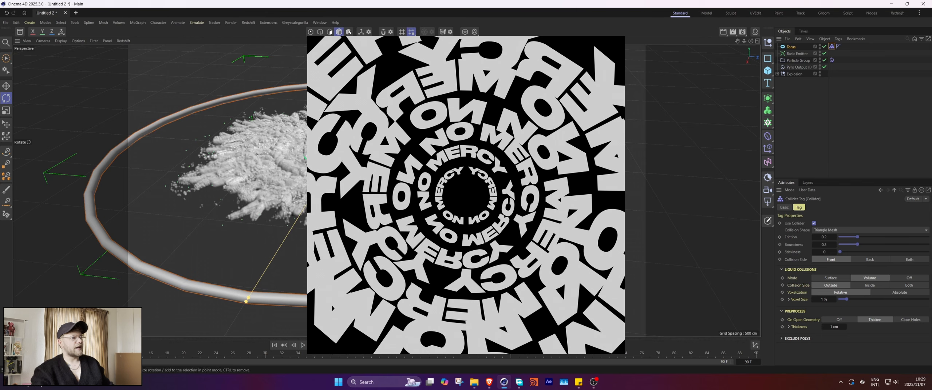
click(302, 345)
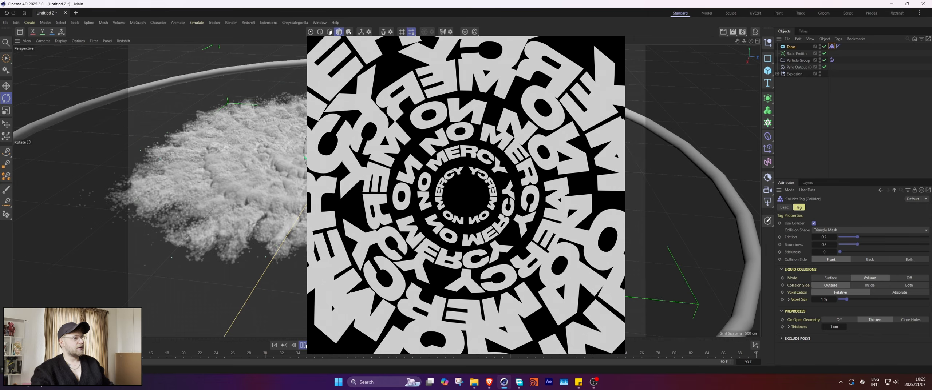
click(302, 345)
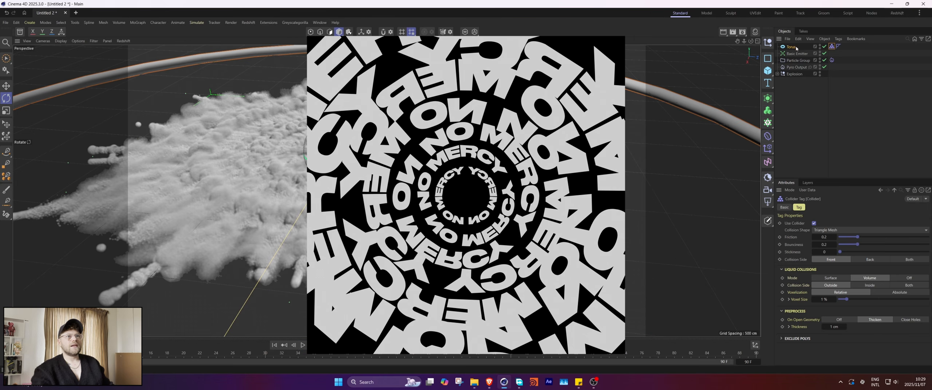
Duplicate the torus with its Collider tag and delay the copy's radius keyframes, ending them at about frame 17
ctrl+drag(791, 49, 790, 45)
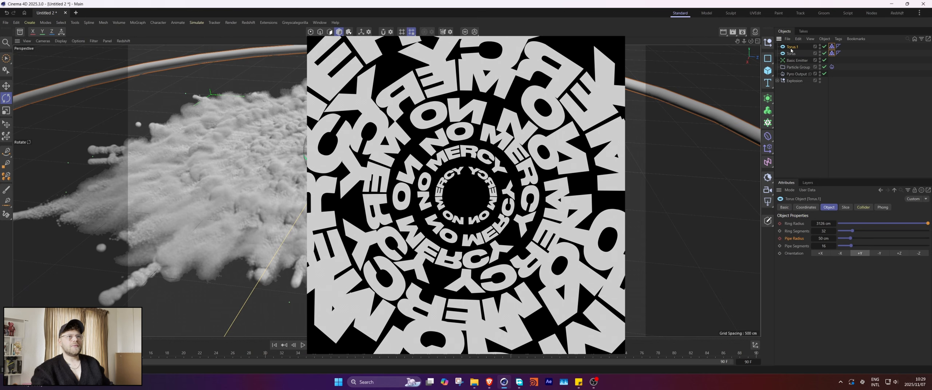
key(shift+f)
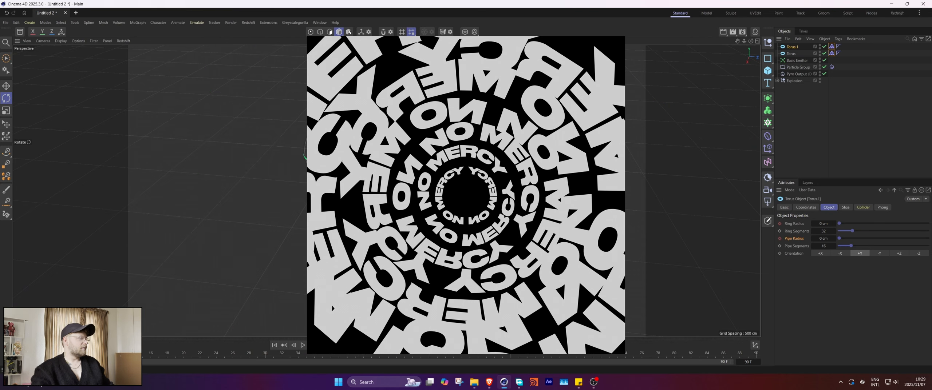
drag(173, 357, 68, 362)
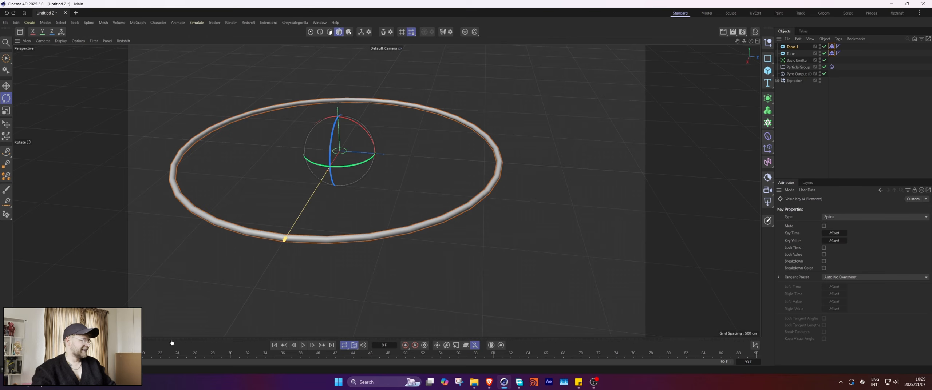
click(250, 325)
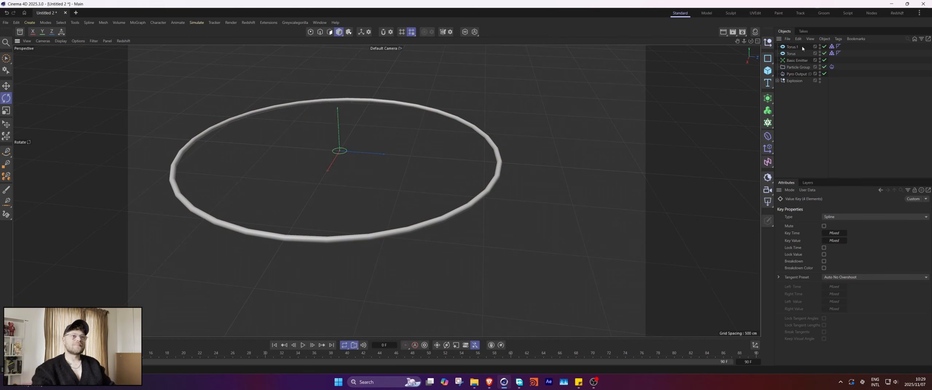
click(285, 240)
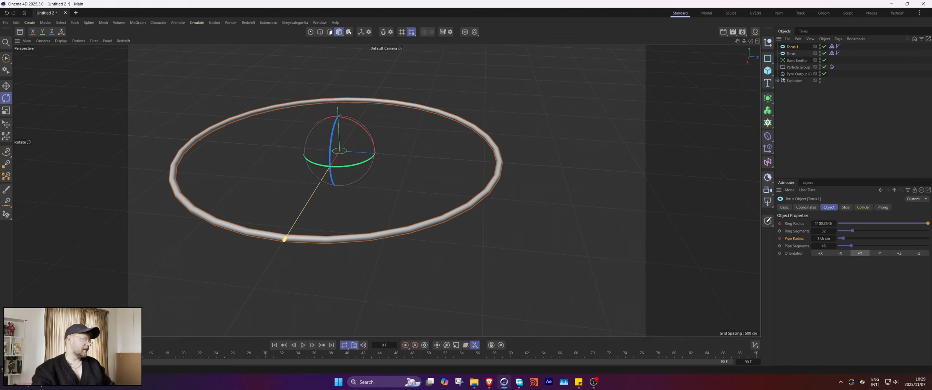
drag(138, 356, 159, 356)
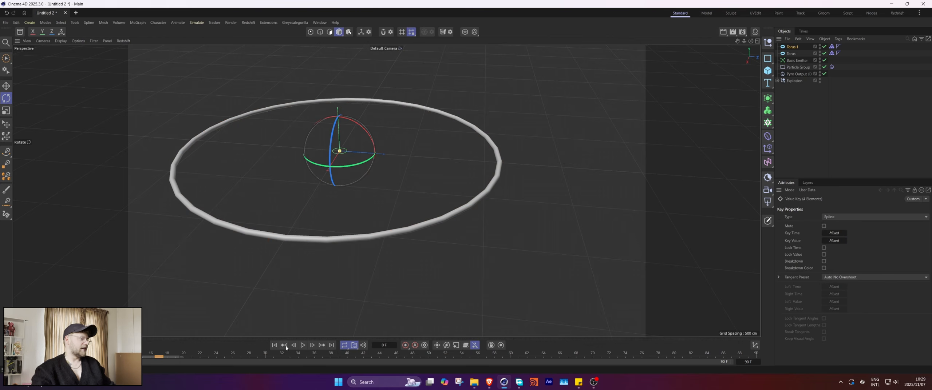
Replay the simulation to frame 16 and examine how the two expanding rings shape the shockwave smoke
click(303, 345)
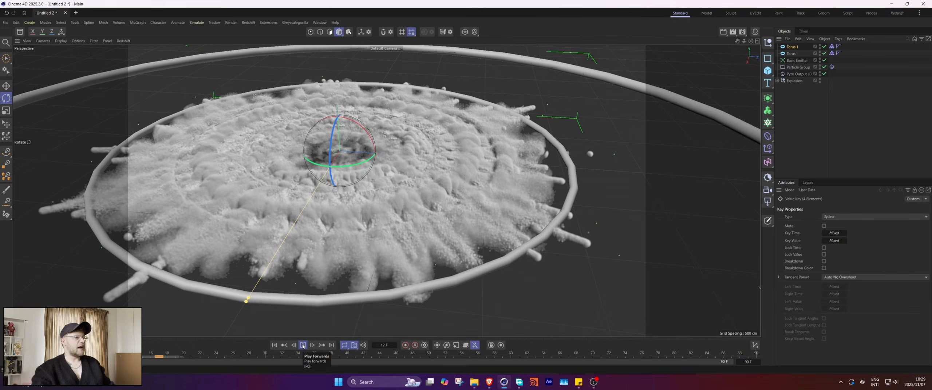
click(303, 345)
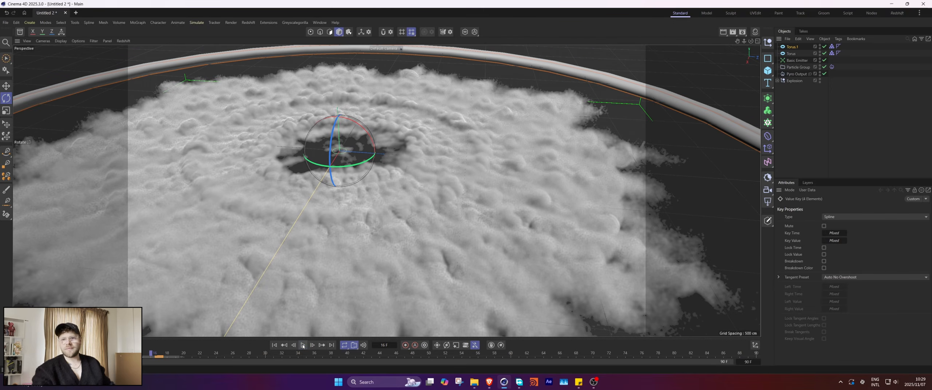
scroll(455, 134, down, 5)
alt+middle_drag(419, 163, 392, 179)
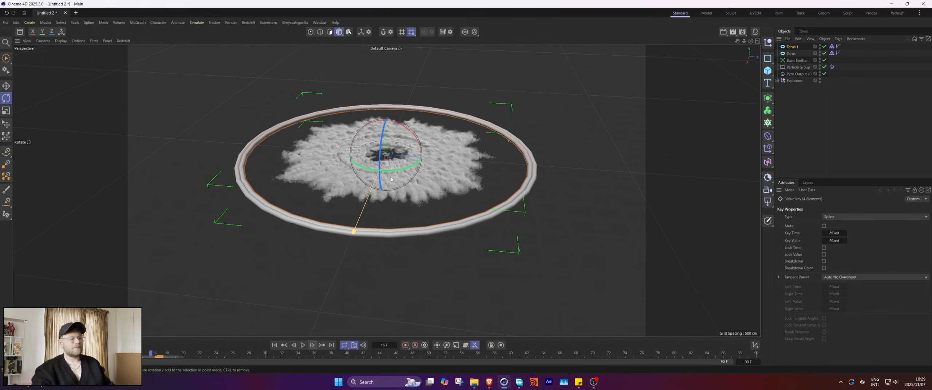
scroll(495, 141, up, 4)
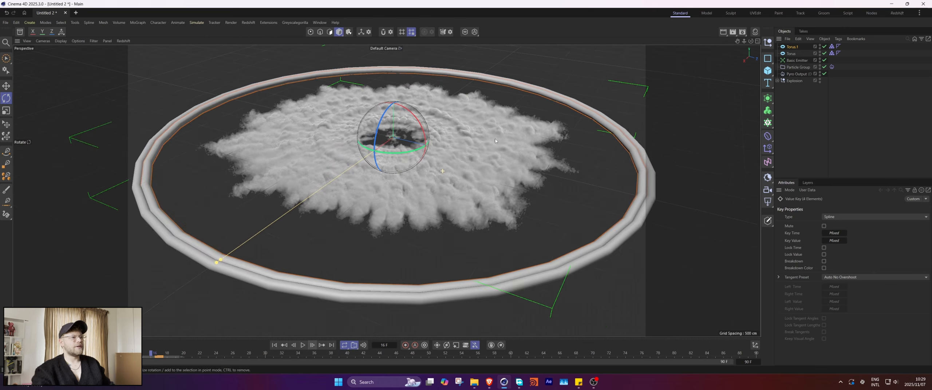
scroll(495, 142, up, 1)
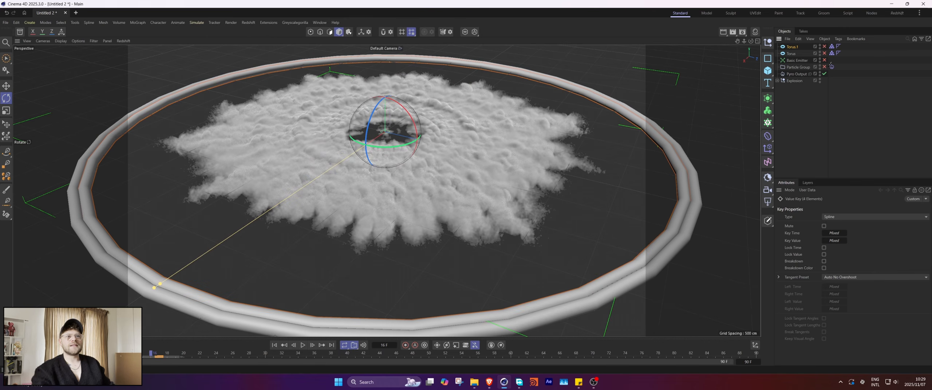
Switch from the tori and shockwave emitter to the Explosion group's emitter and Particle Group, and replay the simulation to frame 36
click(777, 80)
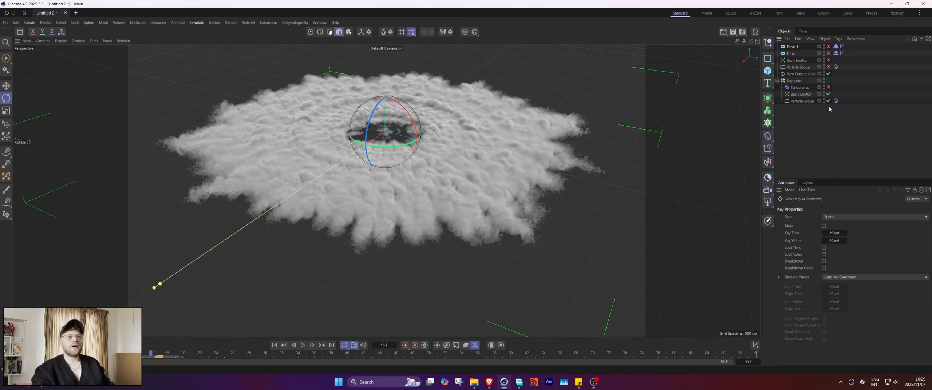
click(274, 345)
click(302, 345)
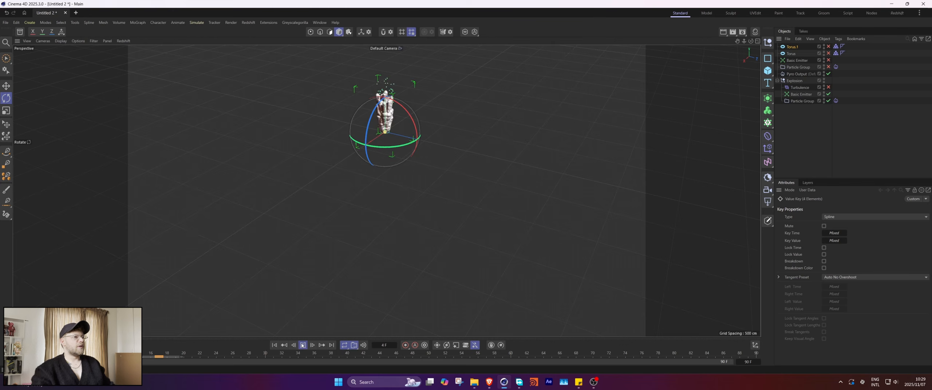
alt+drag(359, 202, 361, 168)
click(303, 345)
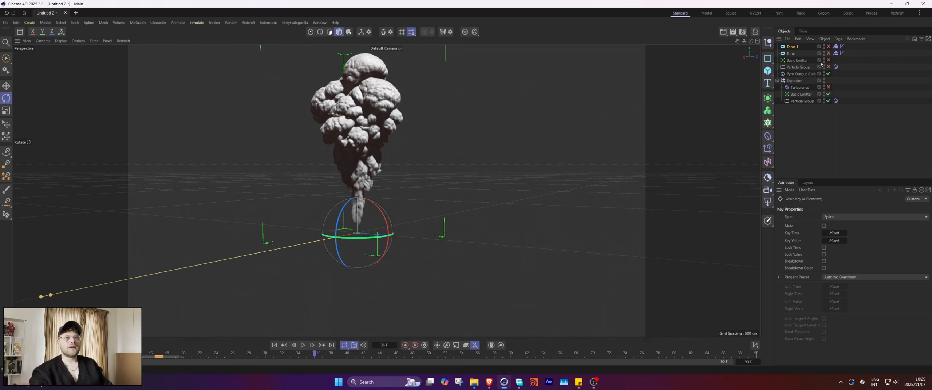
Enable both tori, the shockwave emitter and its Particle Group, and replay the combined simulation to about frame 18
drag(829, 47, 831, 53)
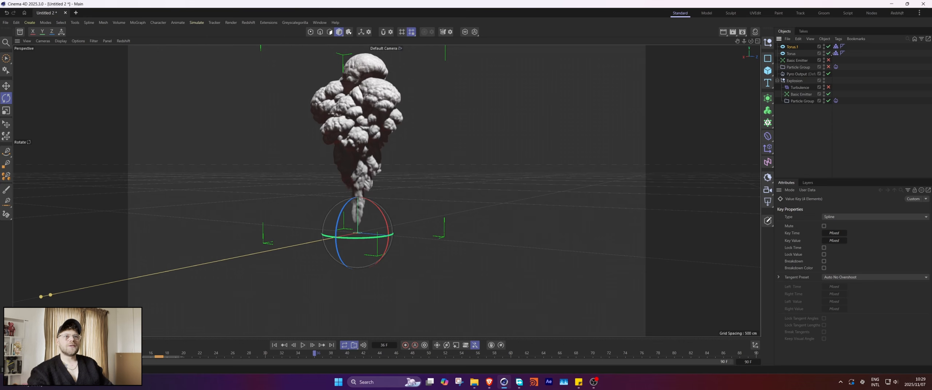
click(274, 345)
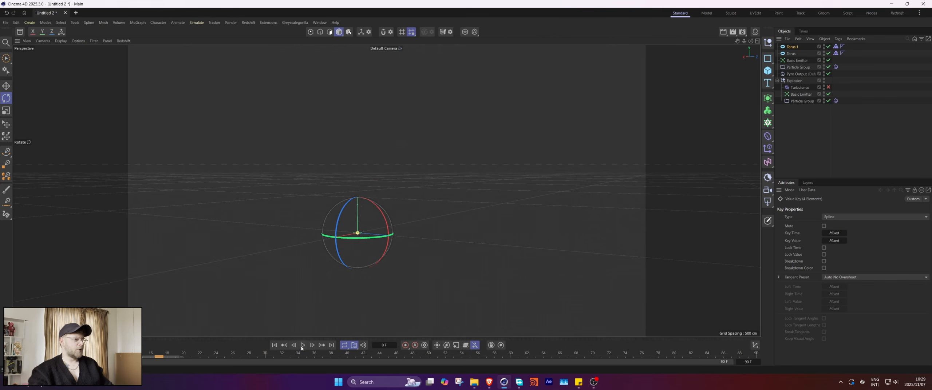
click(302, 345)
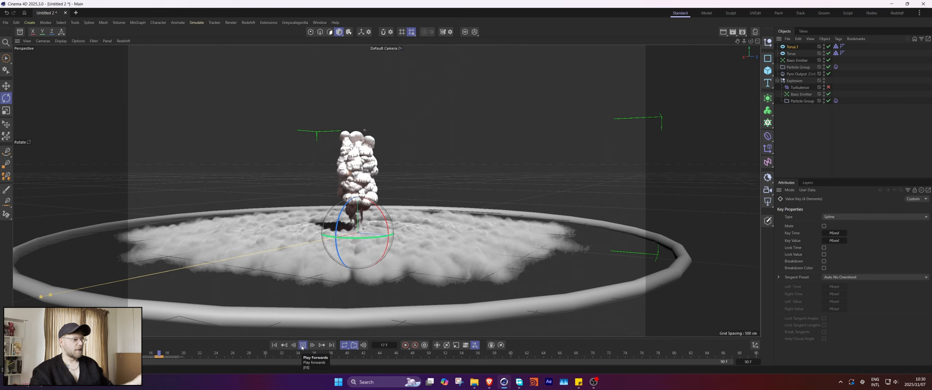
click(303, 345)
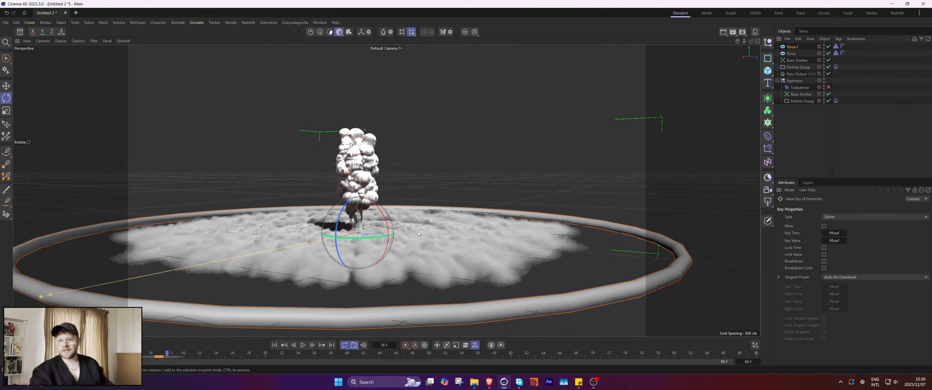
alt+drag(405, 227, 373, 223)
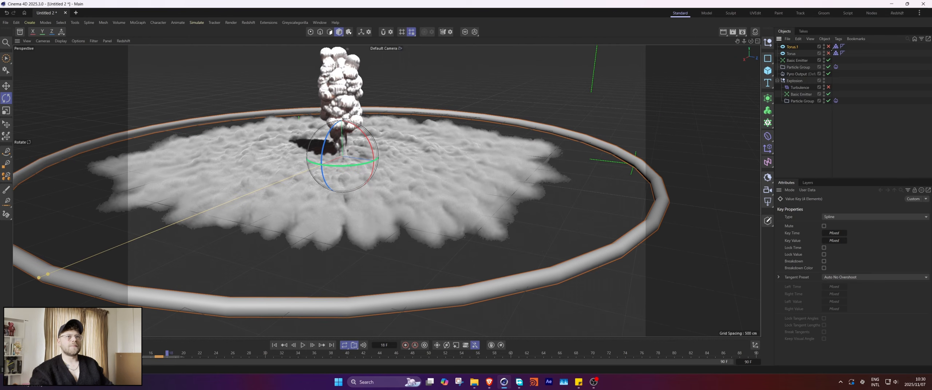
Add a ground plane, enlarge its width and height well beyond the shockwave area, and give it a Collider tag
click(274, 345)
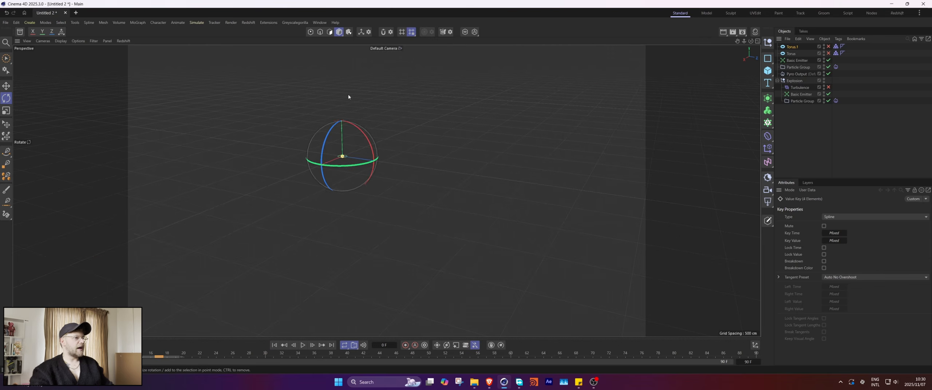
click(768, 71)
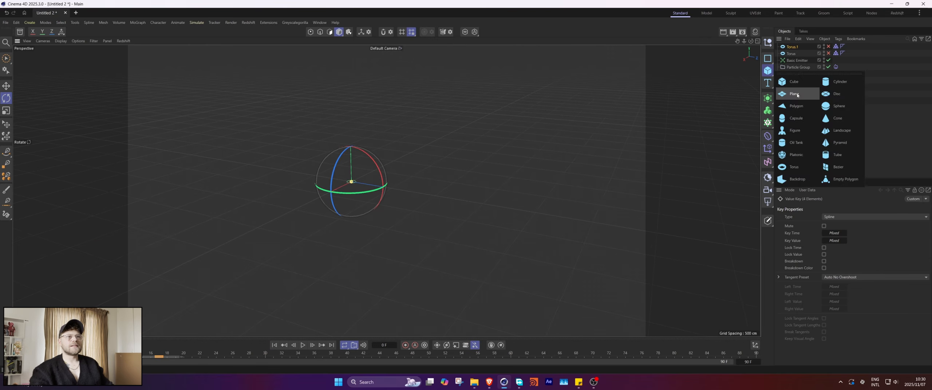
click(798, 106)
drag(368, 185, 930, 278)
drag(341, 186, 780, 43)
right_click(780, 44)
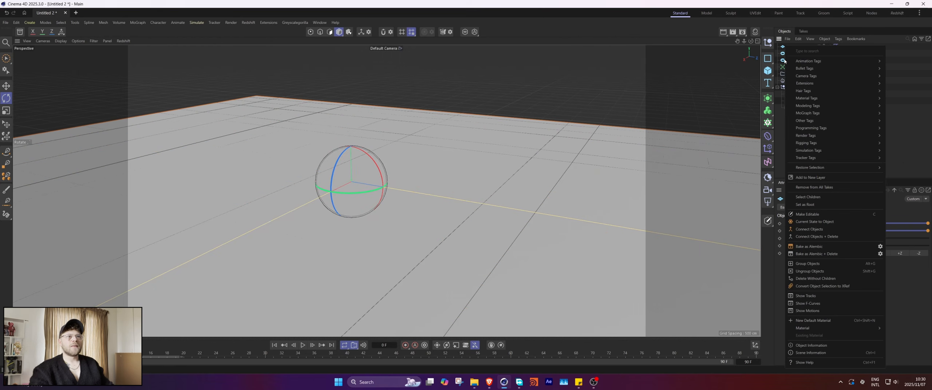
mouse_move(866, 150)
click(894, 241)
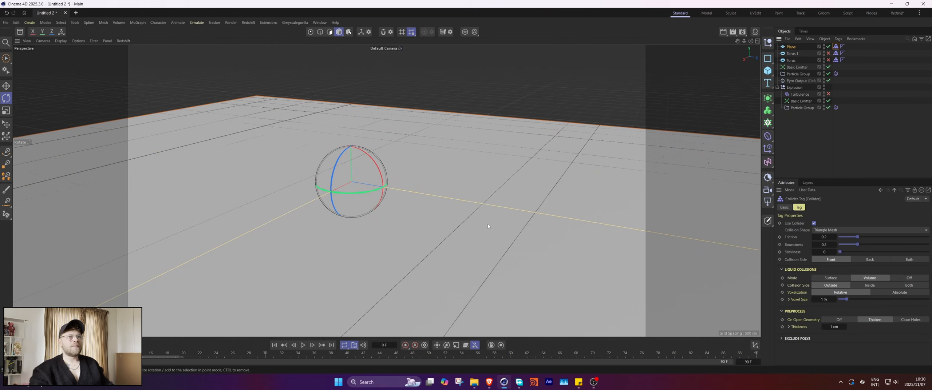
Raise the shockwave and explosion Basic Emitters together about 12 cm above the plane
alt+drag(368, 187, 360, 172)
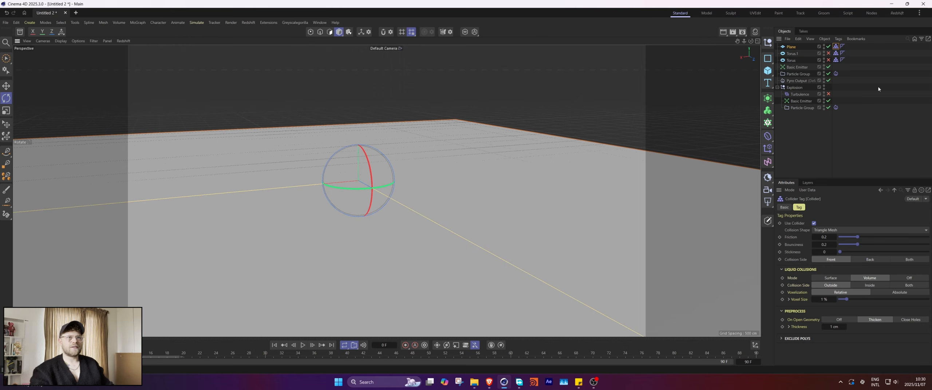
click(793, 67)
middle_click(439, 200)
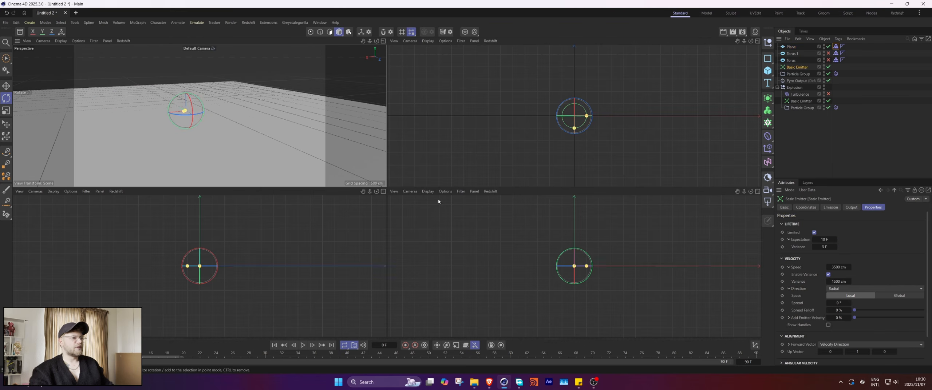
ctrl+click(805, 101)
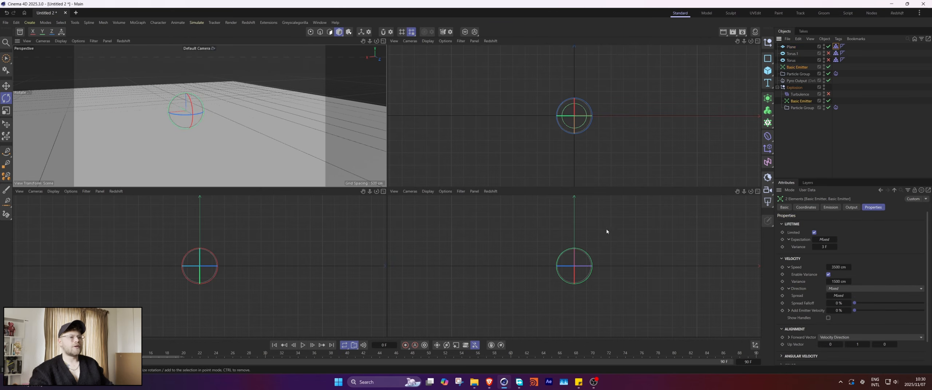
key(e)
drag(574, 257, 574, 253)
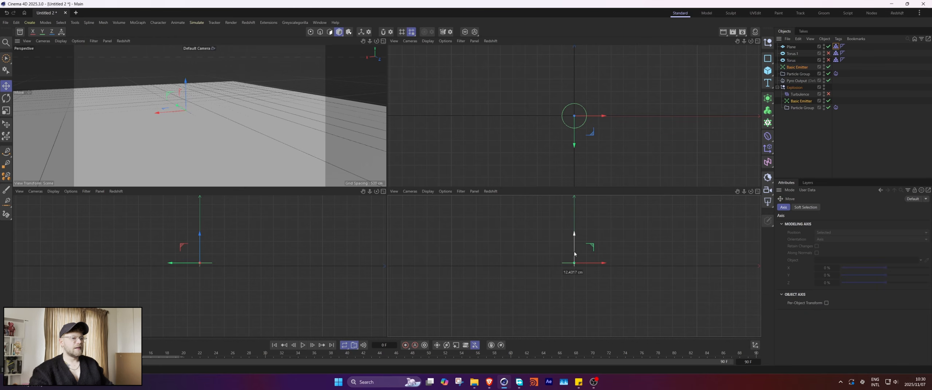
middle_click(285, 121)
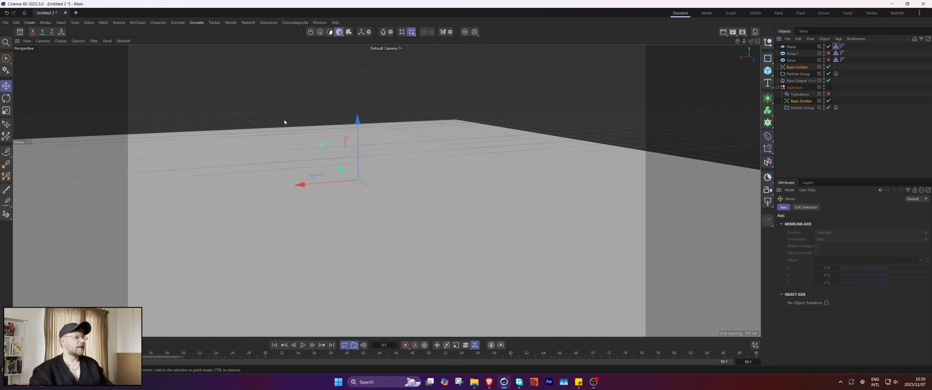
Replay the simulation over the ground plane and hide the plane from the viewport while leaving its collider active
click(302, 345)
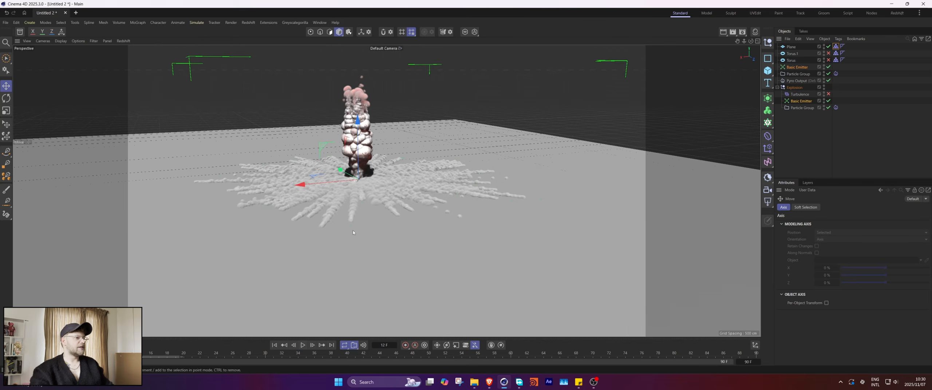
alt+drag(357, 200, 422, 235)
alt+middle_drag(423, 235, 395, 180)
alt+drag(395, 180, 379, 164)
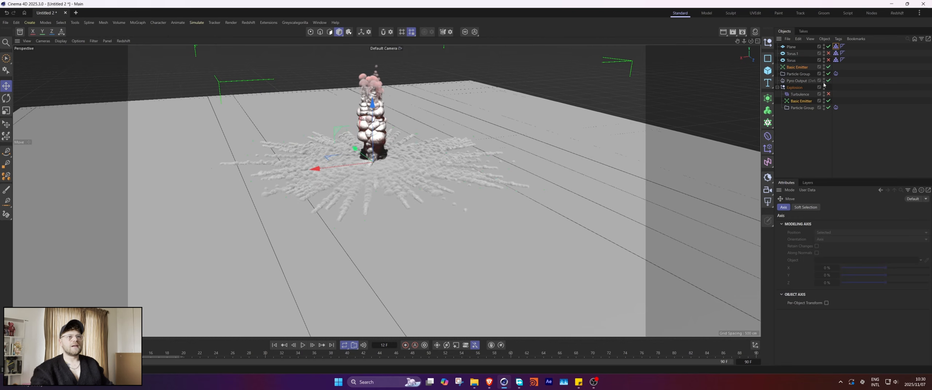
click(824, 46)
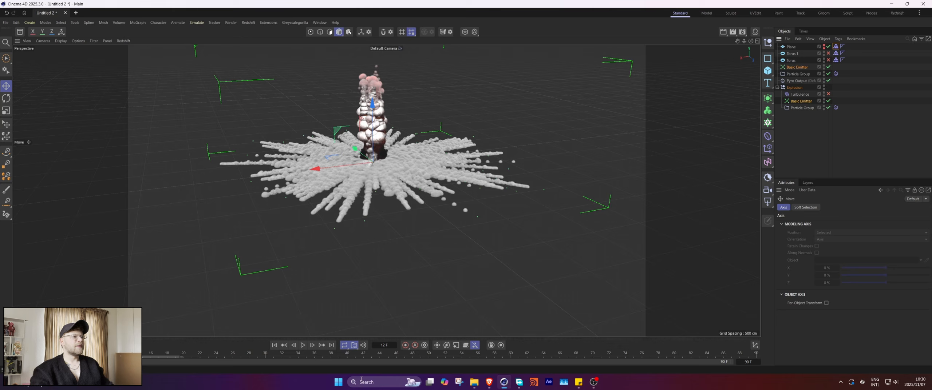
click(304, 347)
Re-enable both tori, replay the simulation to frame 25 and examine the shockwave smoke from above
click(828, 53)
click(828, 60)
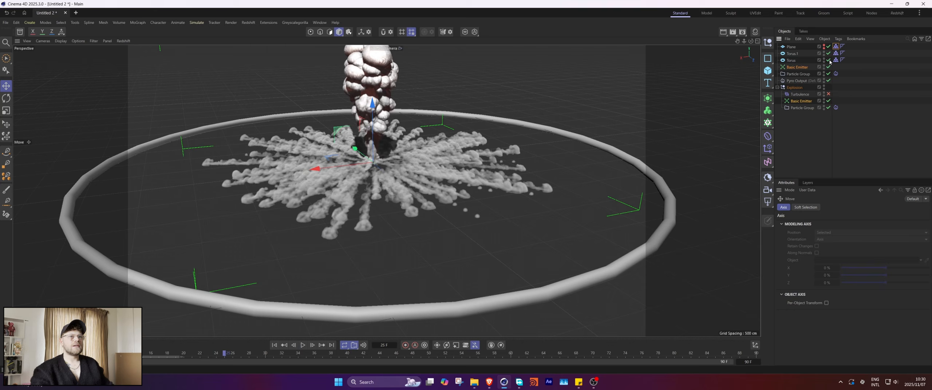
click(275, 345)
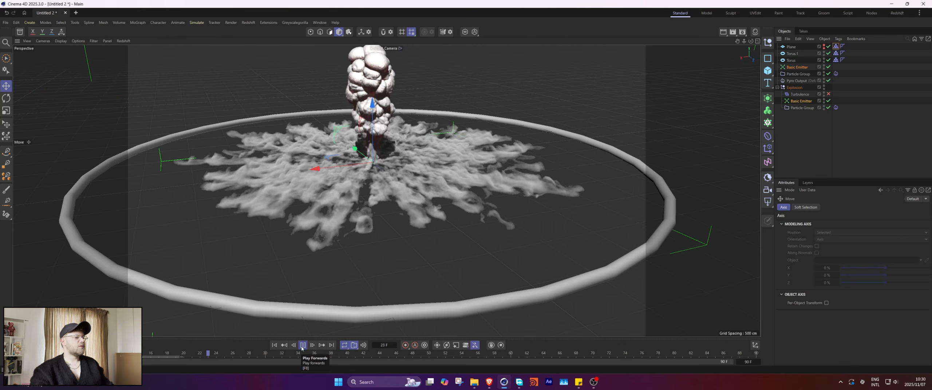
click(301, 347)
alt+middle_drag(417, 197, 410, 236)
alt+drag(410, 238, 404, 218)
alt+right_drag(387, 190, 406, 163)
alt+drag(406, 164, 389, 181)
alt+right_drag(390, 182, 361, 189)
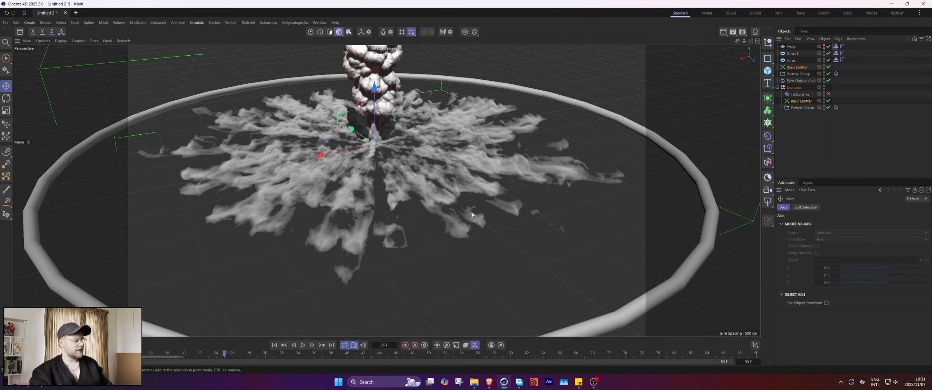
Set the Relative Density Dissipation to 4% in the project's pyro simulation settings
key(ctrl+d)
scroll(803, 277, down, 3)
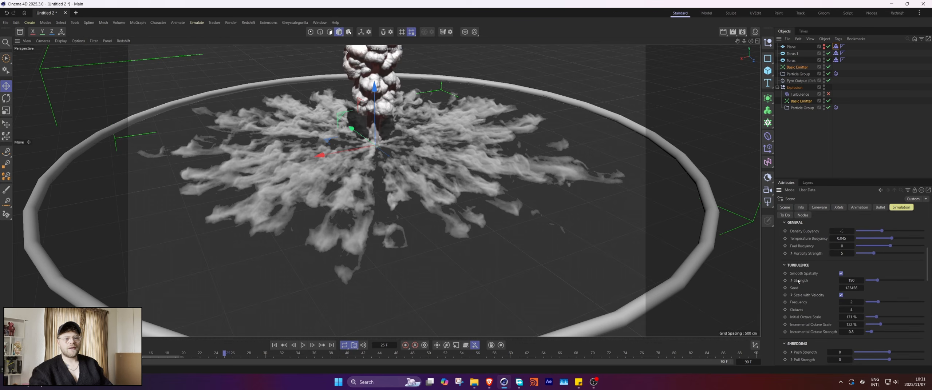
scroll(795, 305, down, 5)
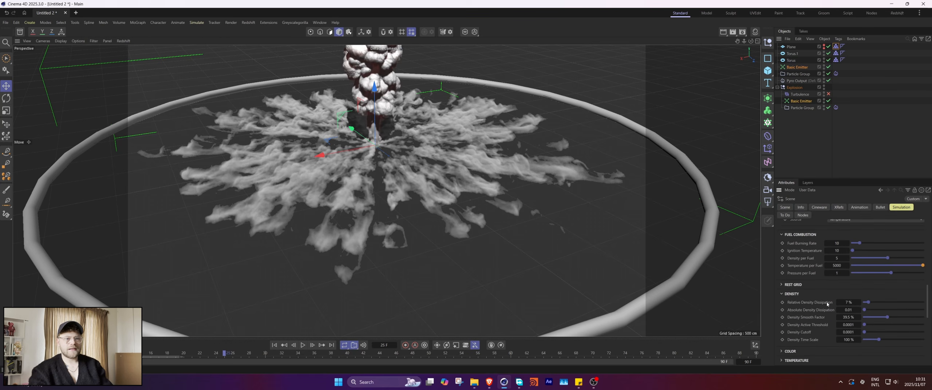
double_click(848, 303)
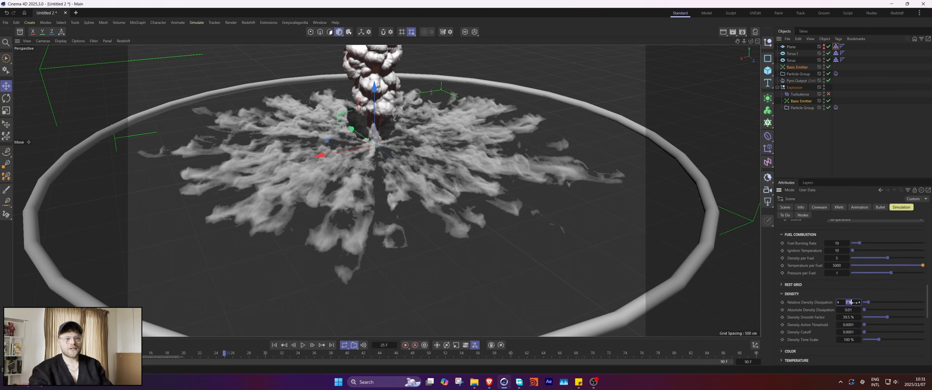
text(4)
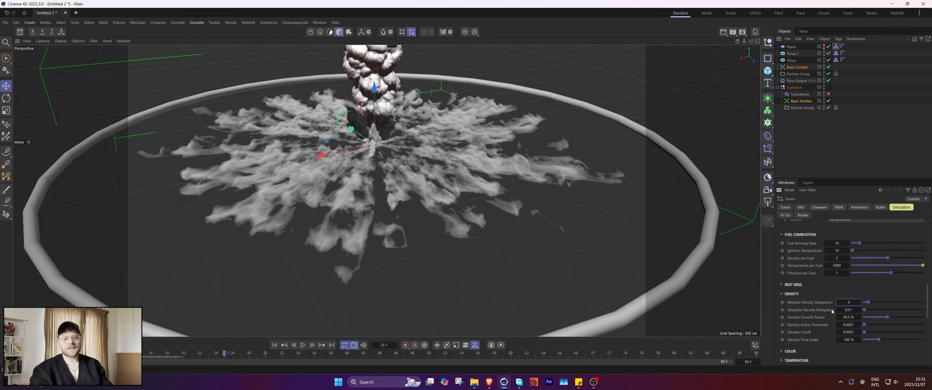
key(Return)
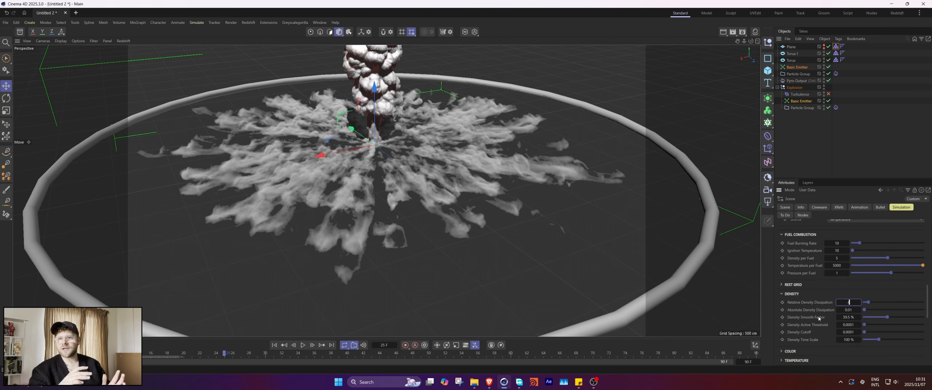
Replay the simulation to frame 27 and examine how the reduced dissipation affects the shockwave smoke from a low angle
click(274, 345)
click(303, 345)
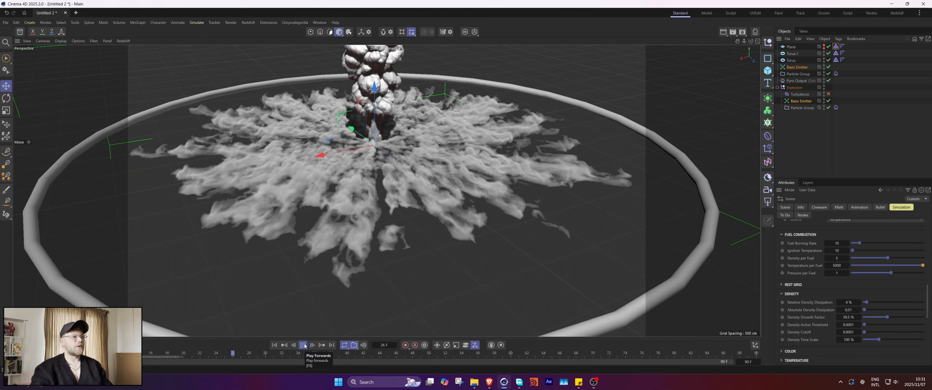
click(303, 345)
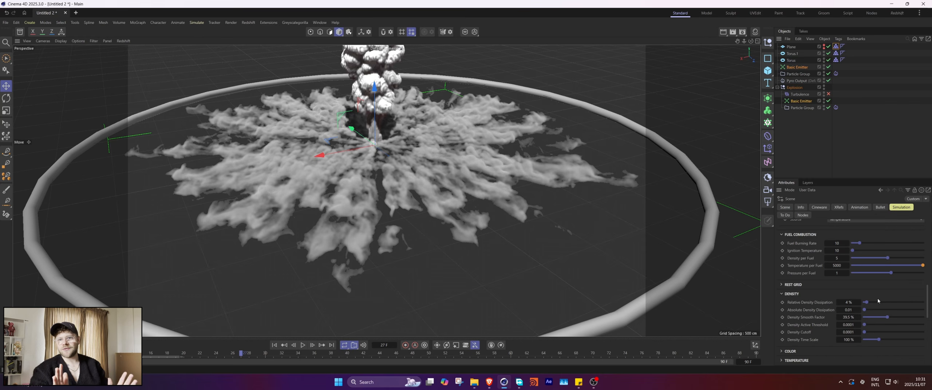
alt+drag(538, 200, 400, 204)
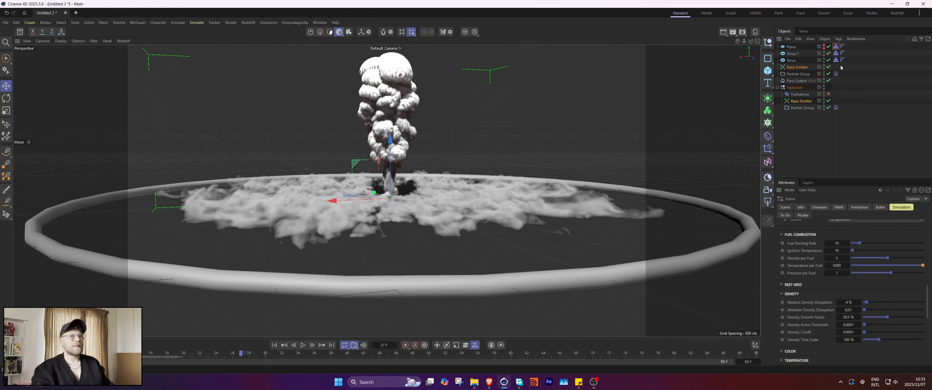
Shift the radius keyframes of both tori a few frames later, ending the last ones at about frame 20
click(791, 54)
ctrl+click(791, 60)
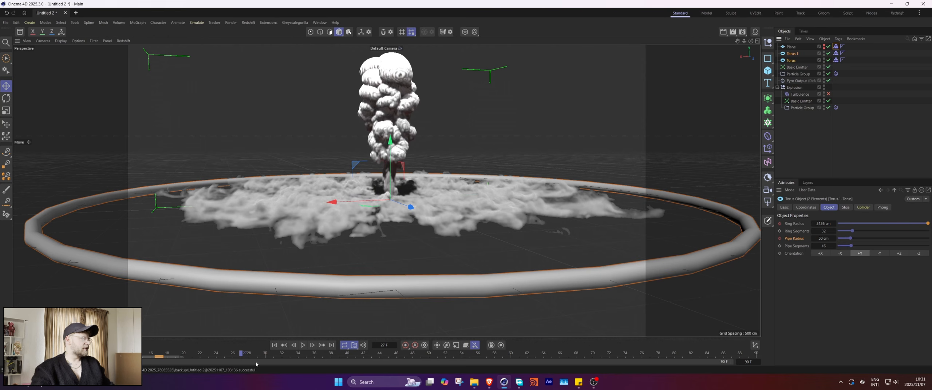
drag(248, 360, 144, 356)
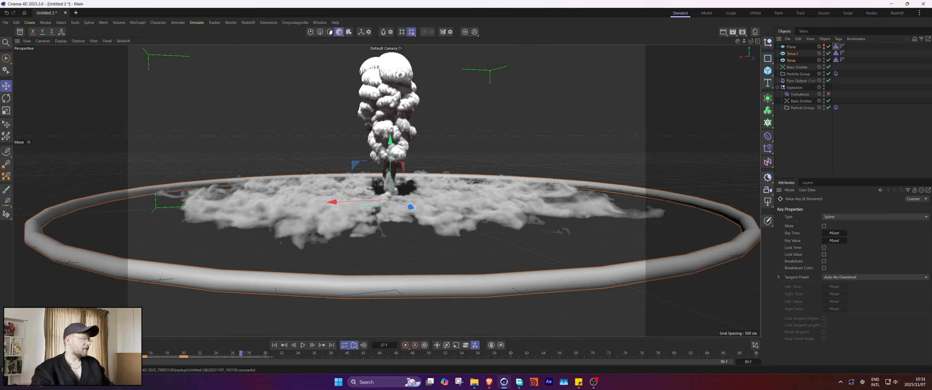
click(275, 345)
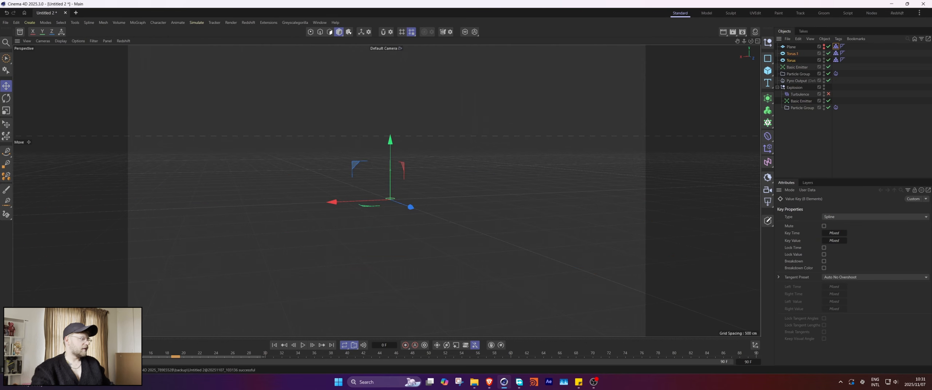
key(g)
key(g)
key(g)
key(g)
key(g)
drag(175, 357, 183, 357)
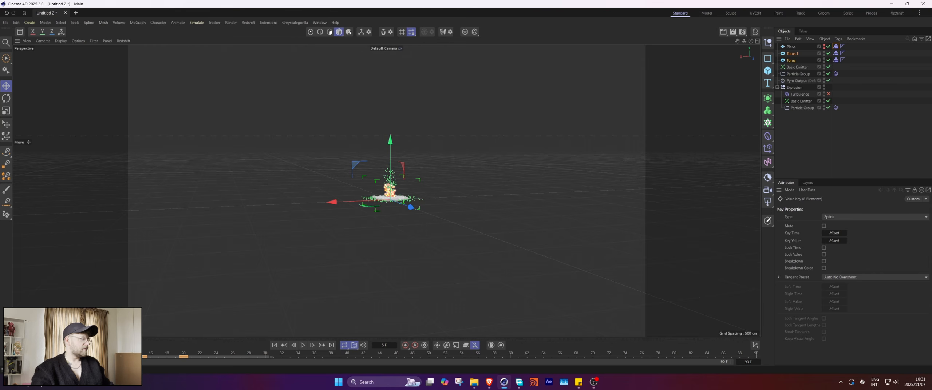
Replay the simulation to frame 21 and examine how the delayed rings shape the shockwave smoke
click(275, 346)
click(302, 345)
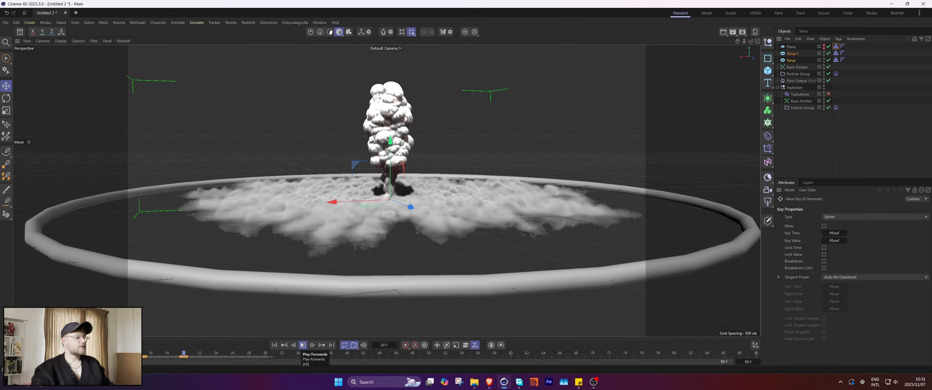
click(303, 345)
scroll(392, 207, up, 3)
alt+drag(391, 208, 355, 218)
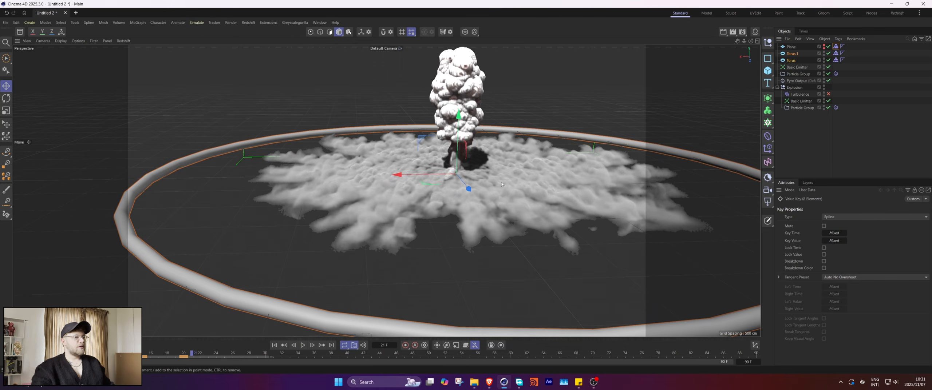
alt+middle_drag(460, 171, 375, 182)
alt+drag(375, 182, 383, 190)
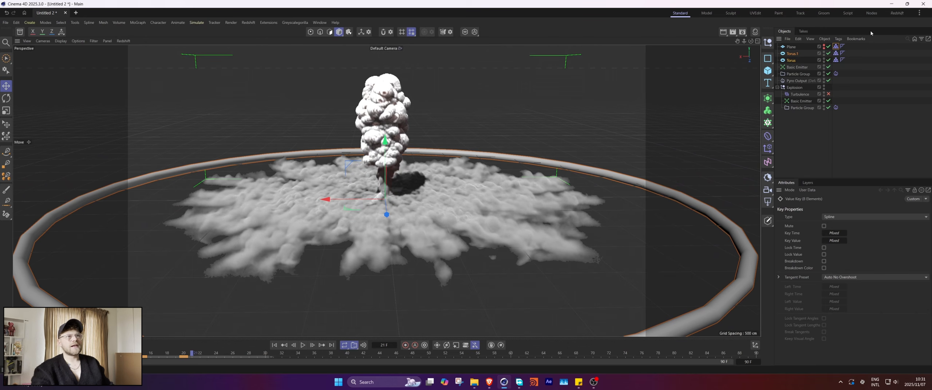
click(732, 34)
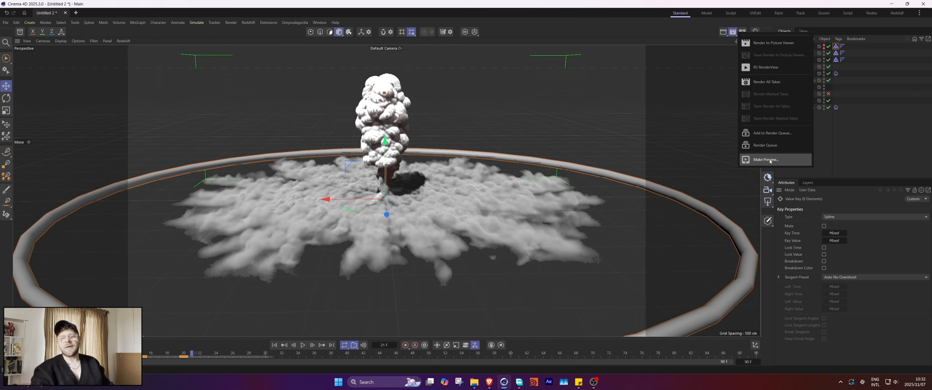
click(906, 158)
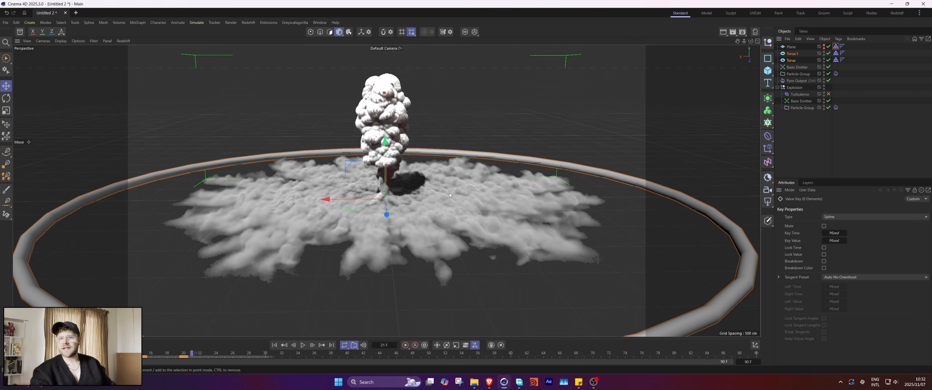
alt+drag(484, 254, 525, 142)
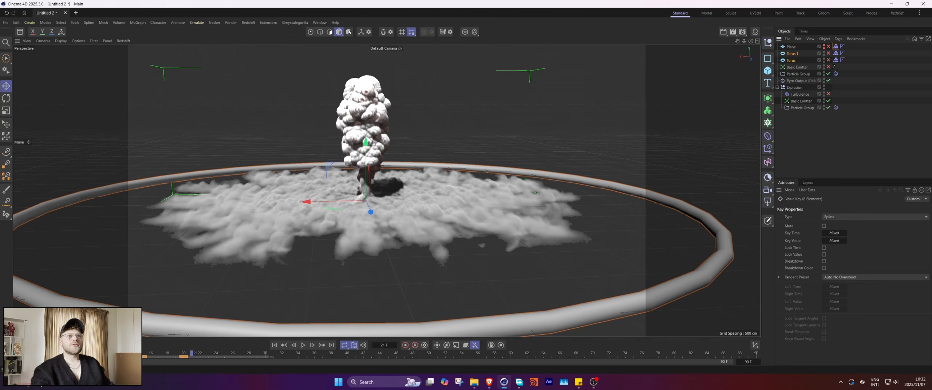
Group both tori, the ground smoke's Basic Emitter and its Particle Group into one null and rename it Shockwave
click(778, 87)
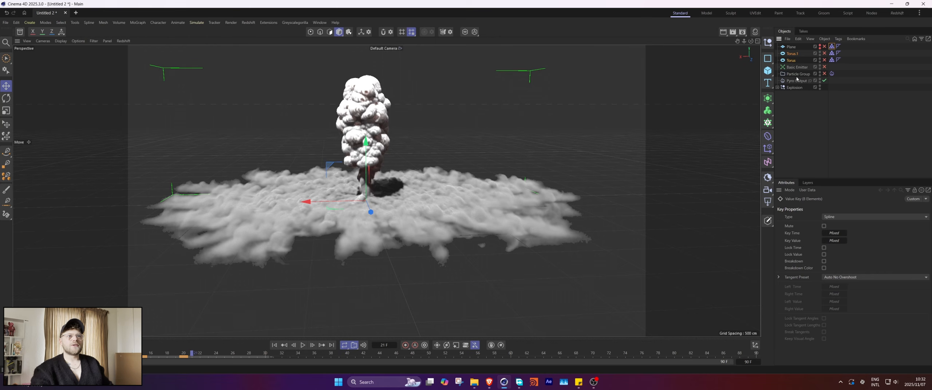
shift+click(796, 74)
shift+click(792, 55)
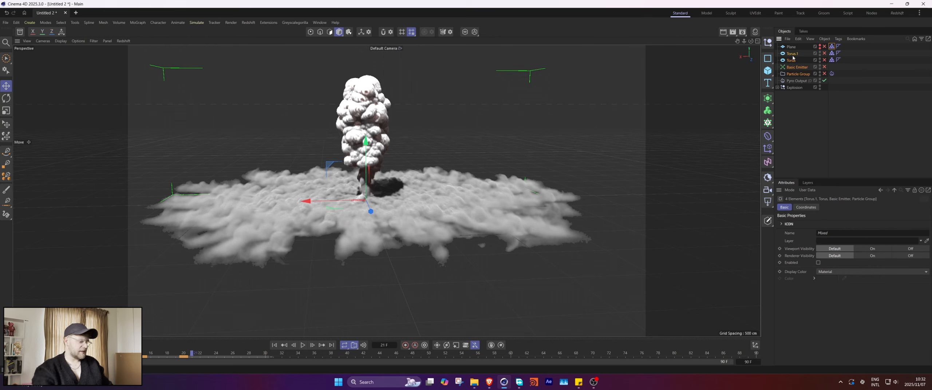
key(alt+g)
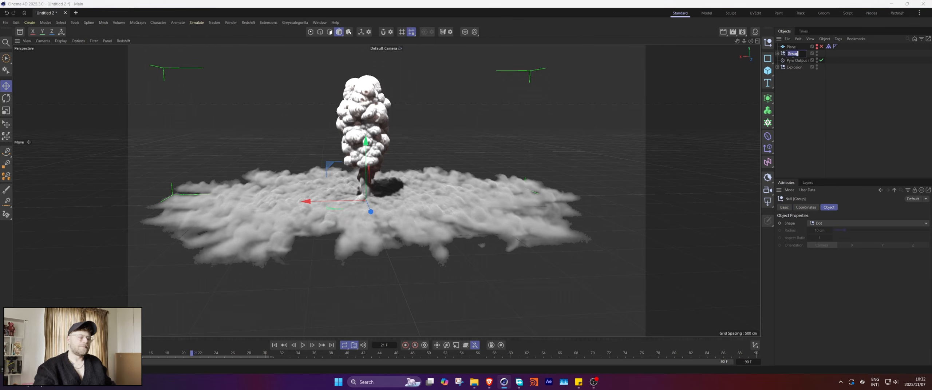
double_click(792, 53)
text(Shockwave)
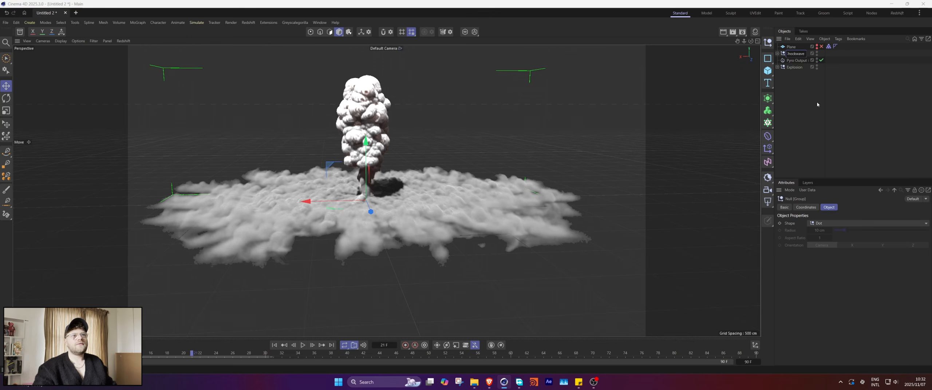
click(816, 103)
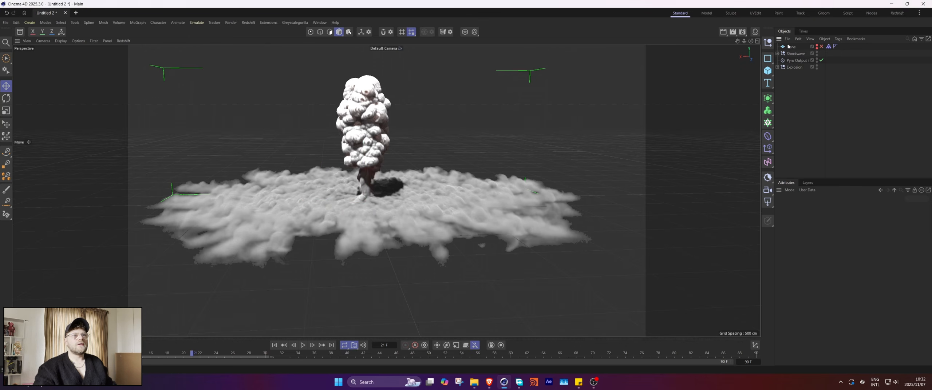
Add a new Basic Emitter to the scene and return the timeline to frame 0
click(196, 22)
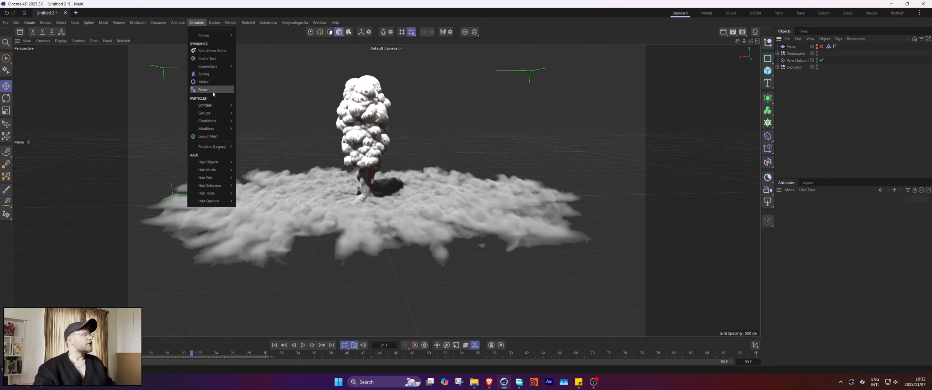
click(248, 109)
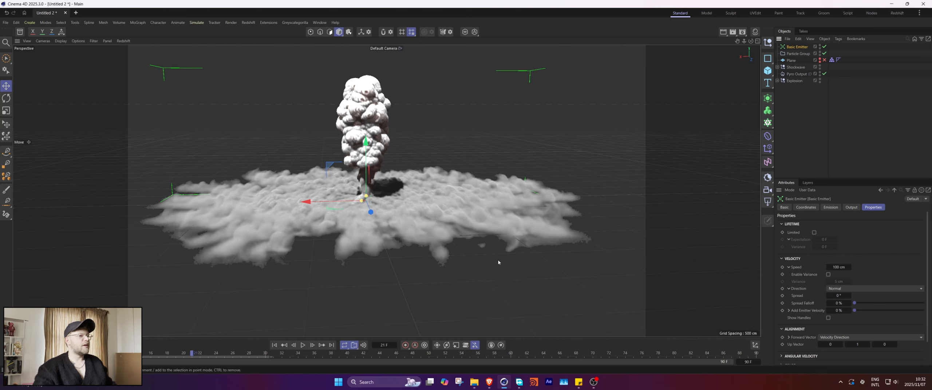
click(275, 345)
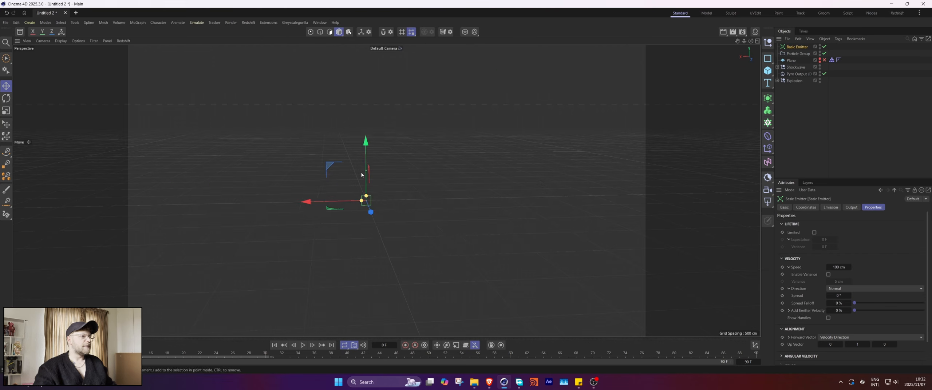
Turn the new Basic Emitter to point upward by setting its pitch rotation to 90°
key(r)
drag(371, 178, 366, 131)
alt+drag(411, 197, 257, 210)
alt+middle_drag(257, 209, 401, 190)
click(796, 47)
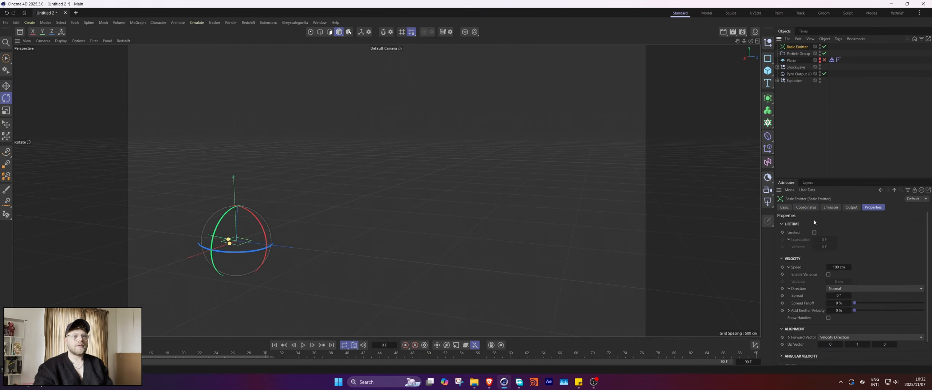
click(805, 207)
click(854, 240)
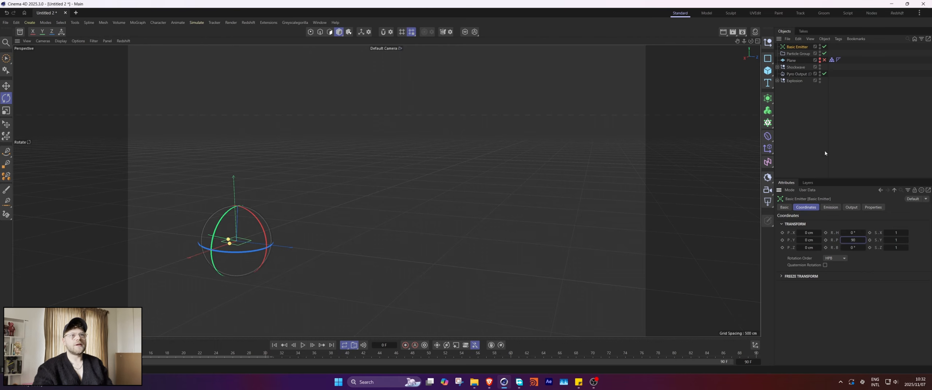
key(Return)
Set the emitter to Shot emission with a count of 50, speed 1000 cm, speed variance 500 cm and spread 50°
click(830, 207)
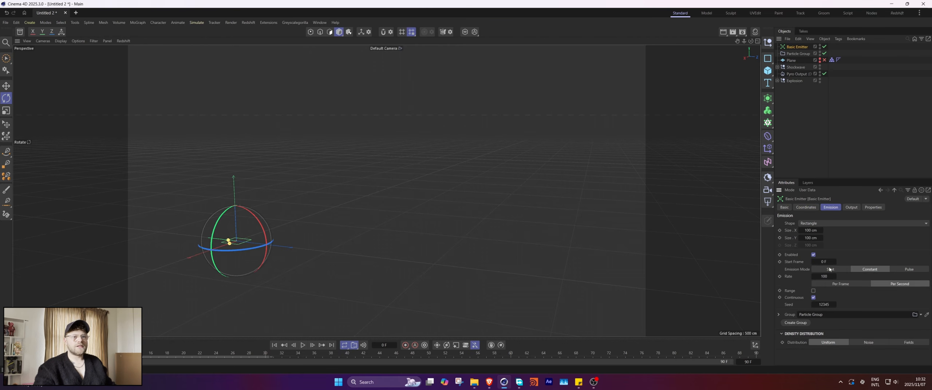
click(830, 270)
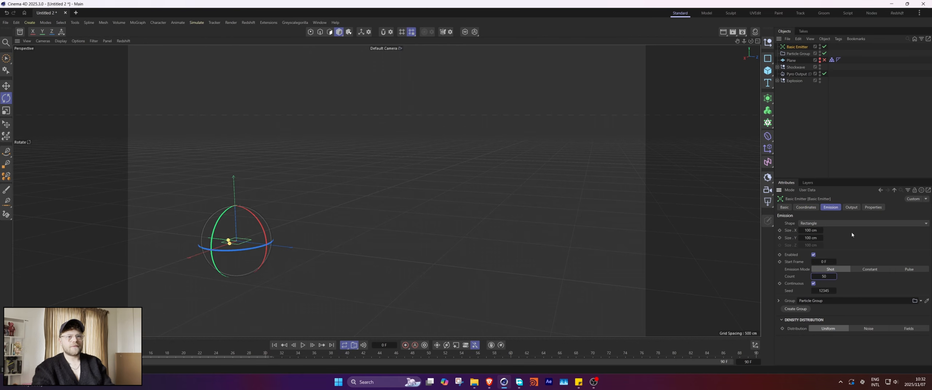
click(872, 207)
click(834, 268)
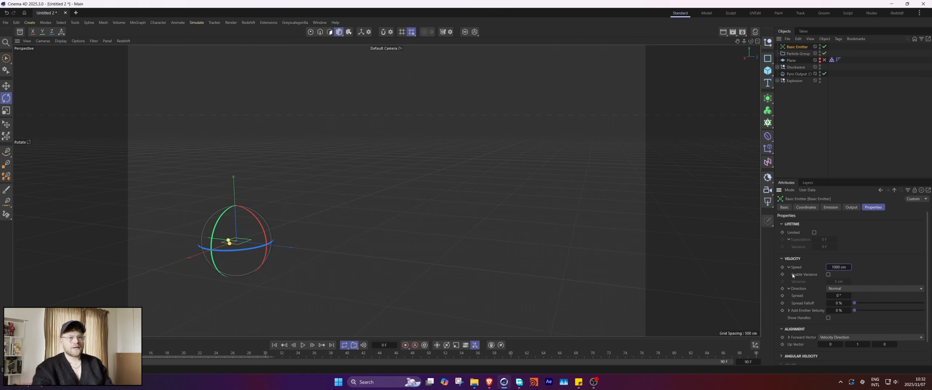
click(828, 275)
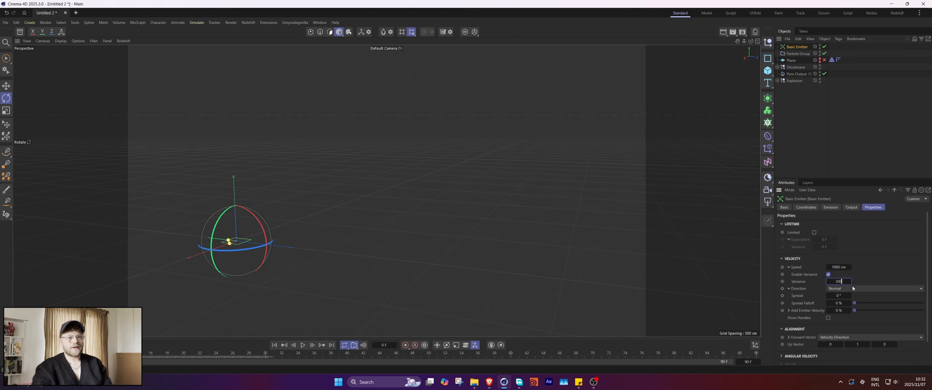
click(853, 288)
click(860, 277)
click(843, 296)
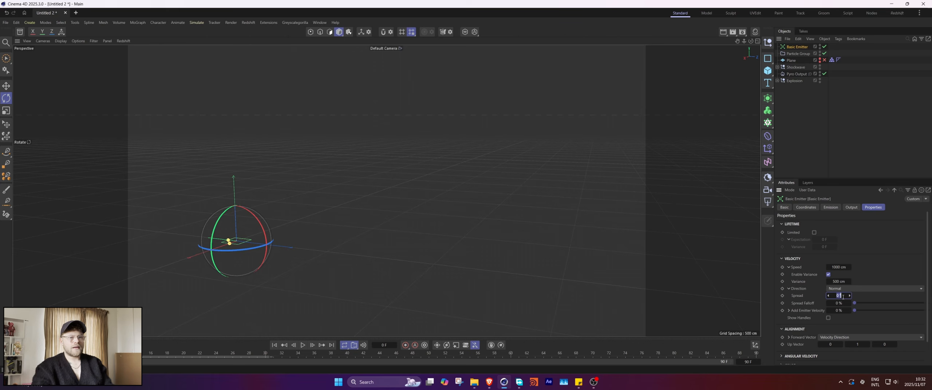
text(50)
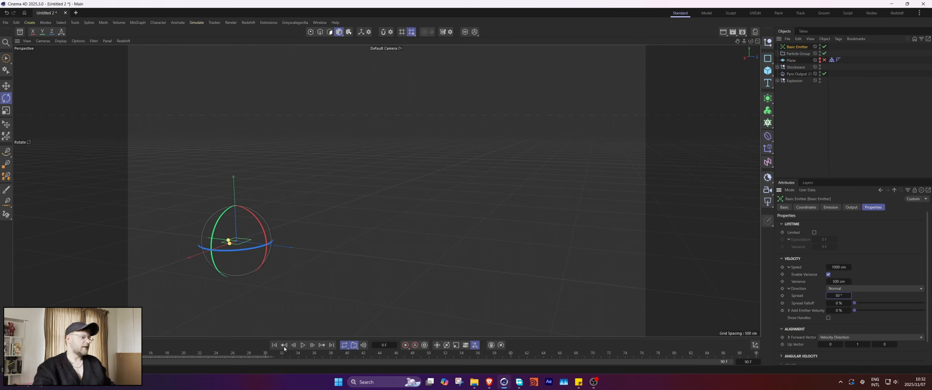
key(Return)
Play the simulation to frame 16 and examine the spread of the emitted particles
click(303, 345)
click(304, 345)
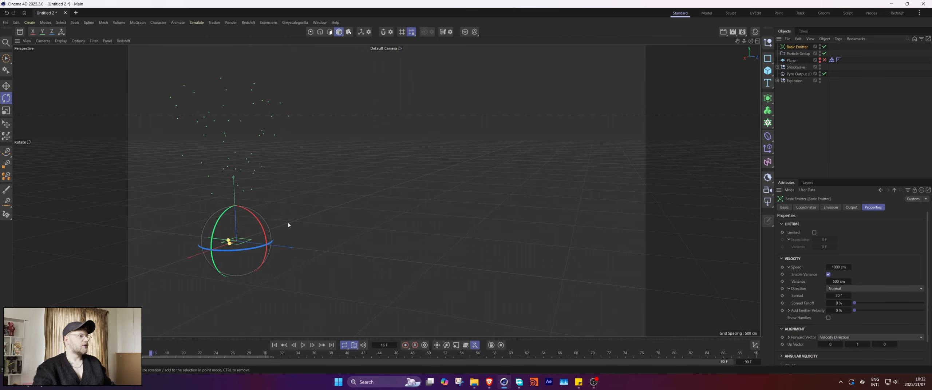
mouse_move(419, 161)
alt+right_down()
mouse_move(386, 192)
mouse_move(303, 186)
alt+right_up()
alt+drag(303, 187, 314, 198)
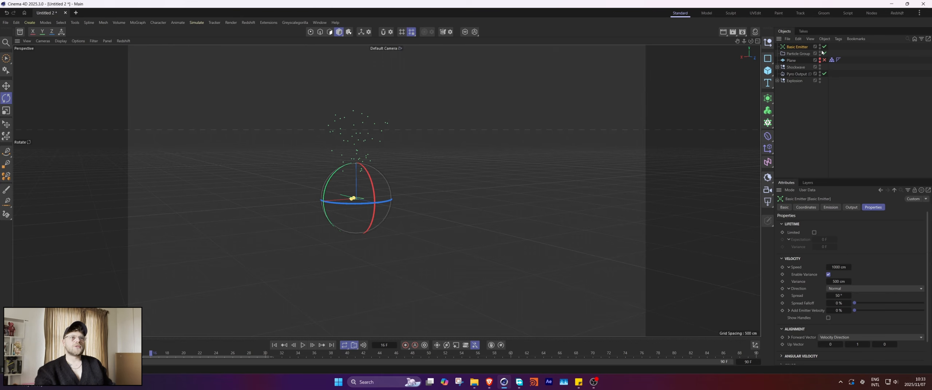
Add a Gravity force and nest it under the new emitter's Particle Group
right_click(795, 54)
click(793, 51)
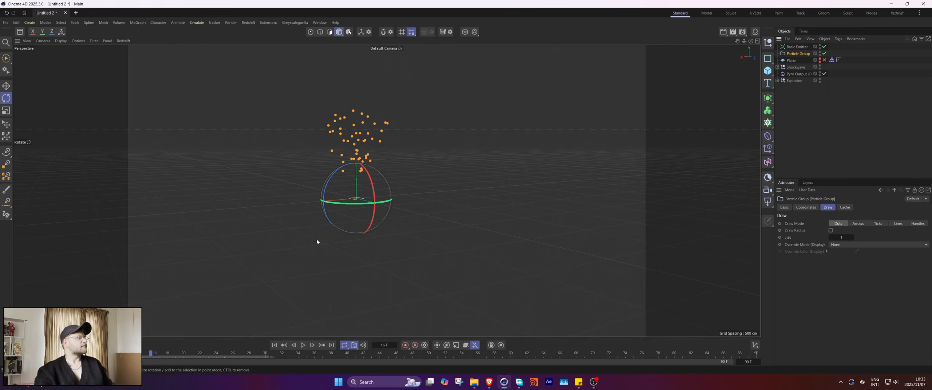
click(196, 22)
mouse_move(215, 35)
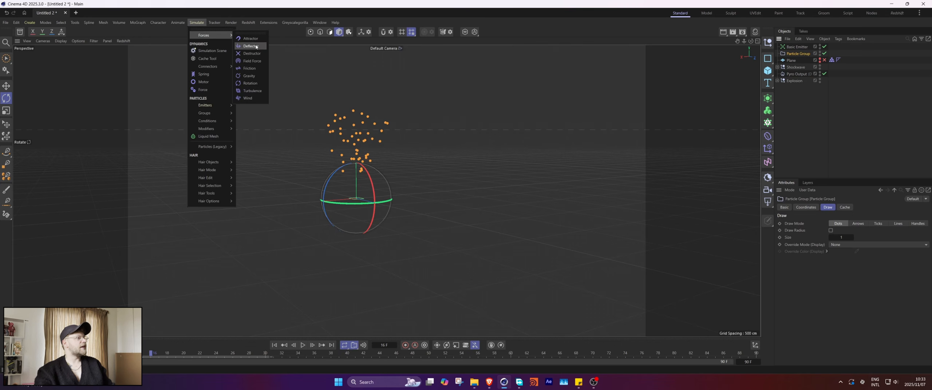
click(249, 76)
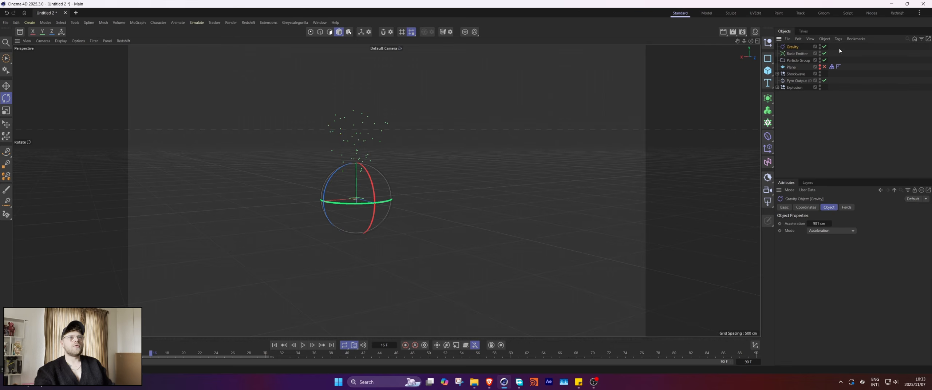
drag(791, 50, 797, 60)
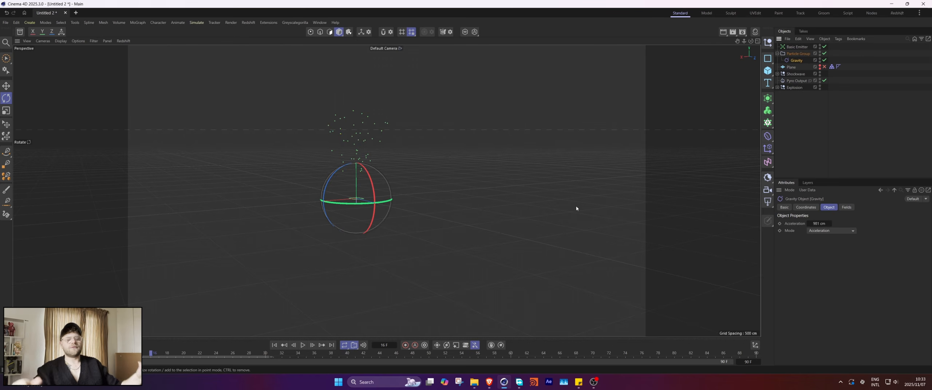
Replay the simulation from the start to frame 53 and examine how gravity pulls the particles down
click(274, 345)
click(303, 345)
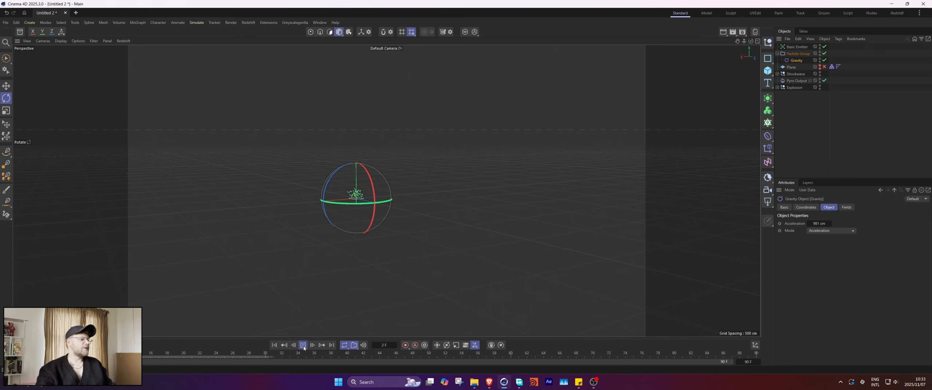
click(302, 345)
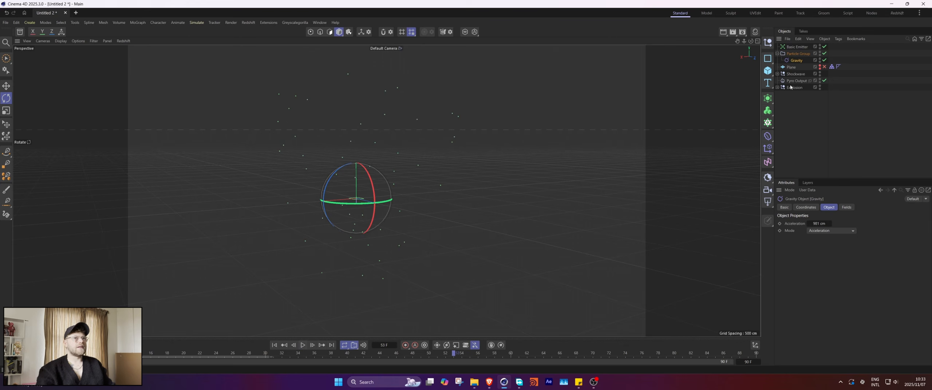
Re-enable the ground collider Plane, keep it hidden in the viewport, and replay the particles to frame 37
click(819, 65)
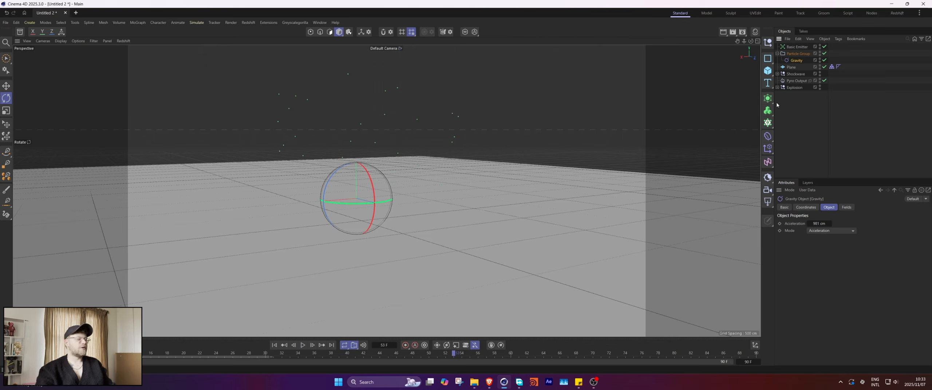
click(820, 66)
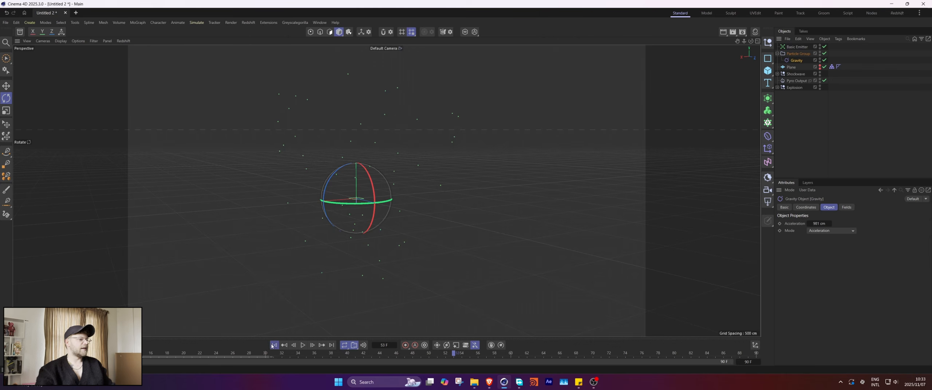
click(274, 345)
click(303, 345)
click(302, 345)
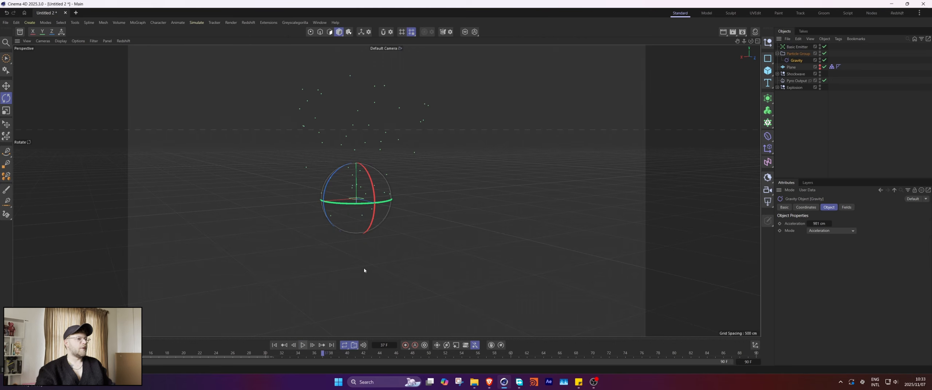
Add a Collide modifier and nest it under the new Particle Group together with Gravity
click(196, 23)
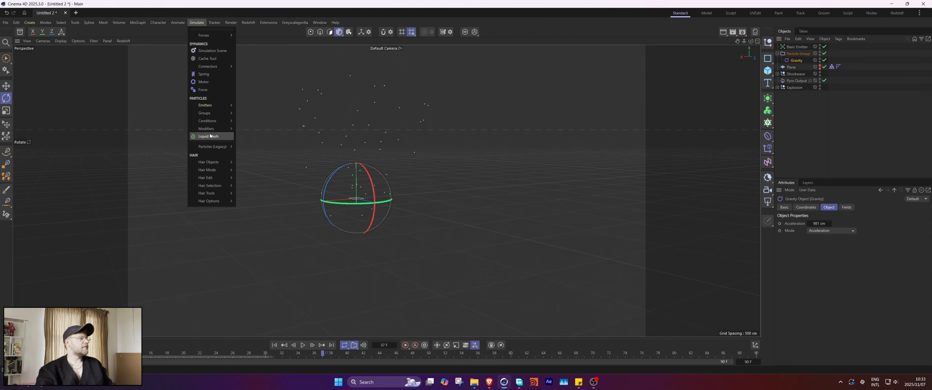
mouse_move(211, 128)
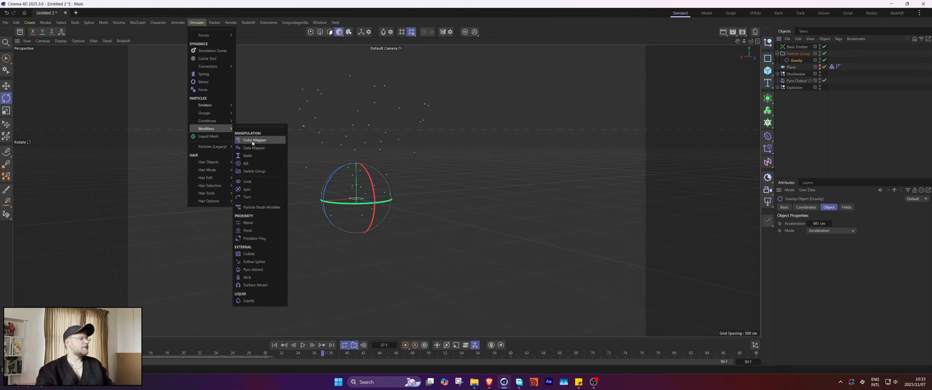
click(249, 254)
drag(795, 47, 795, 62)
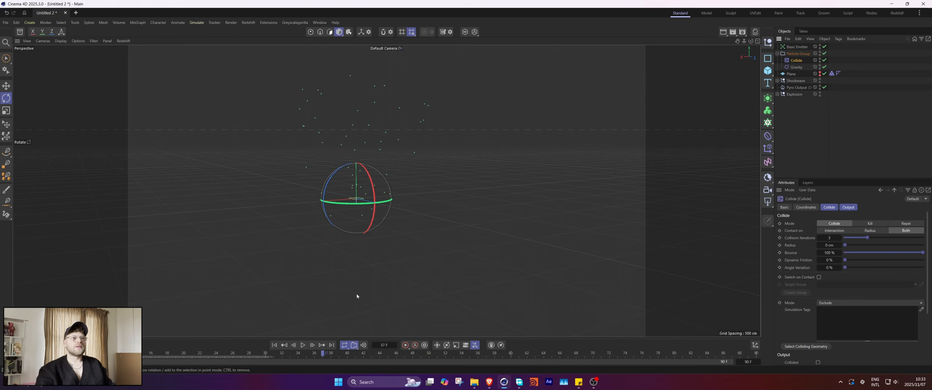
Replay the simulation, stop at frame 49 and examine how the particles collide with the ground plane
click(274, 345)
click(307, 345)
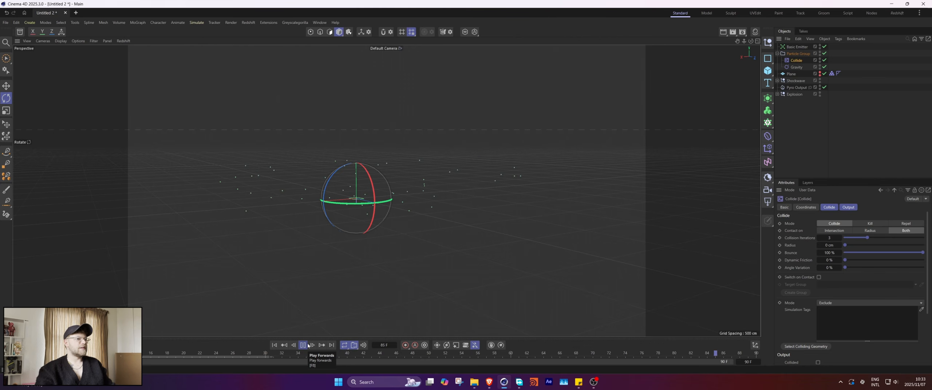
click(307, 345)
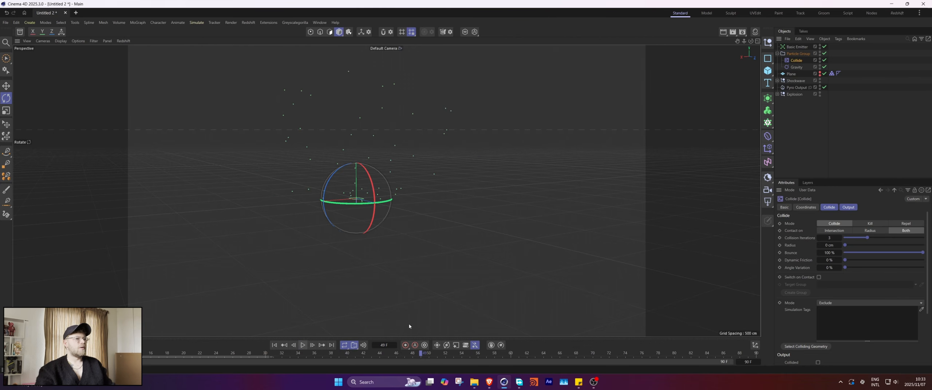
Set the Plane's collider friction to 1 and bounciness to 0, and replay the particles from the start to frame 55
click(832, 73)
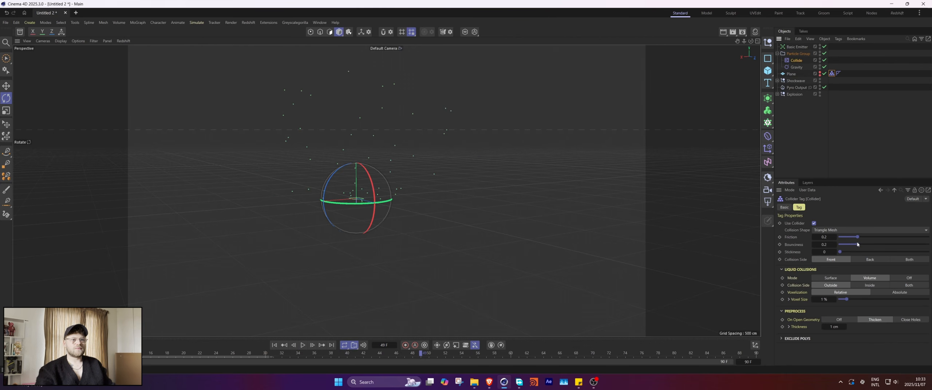
drag(857, 245, 930, 237)
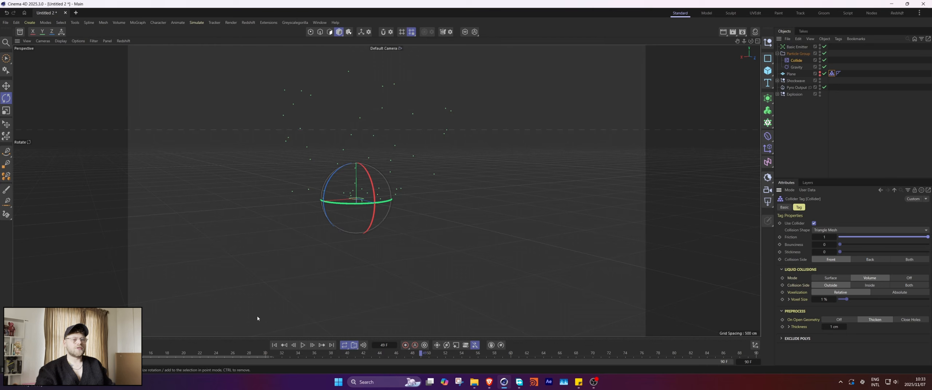
click(275, 345)
click(305, 345)
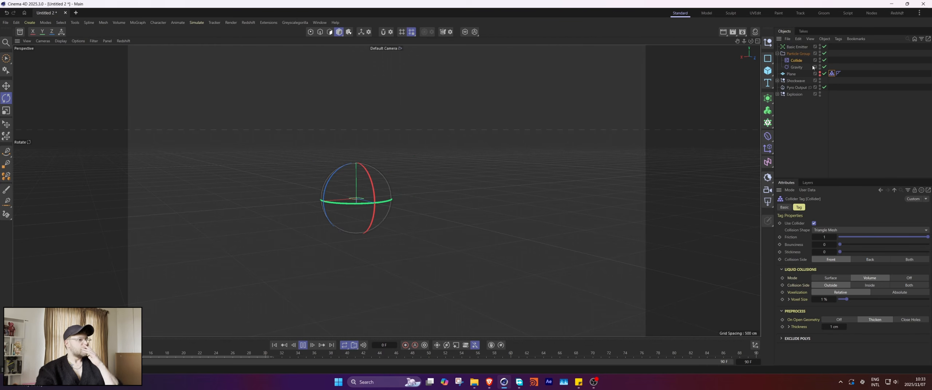
click(302, 346)
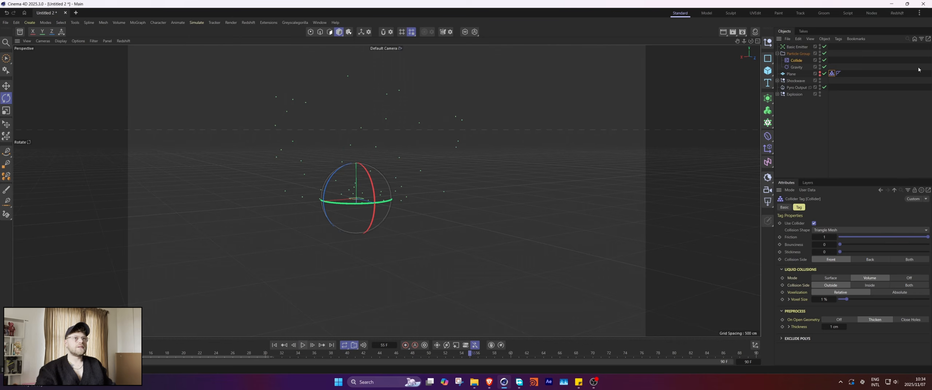
alt+middle_drag(388, 162, 383, 183)
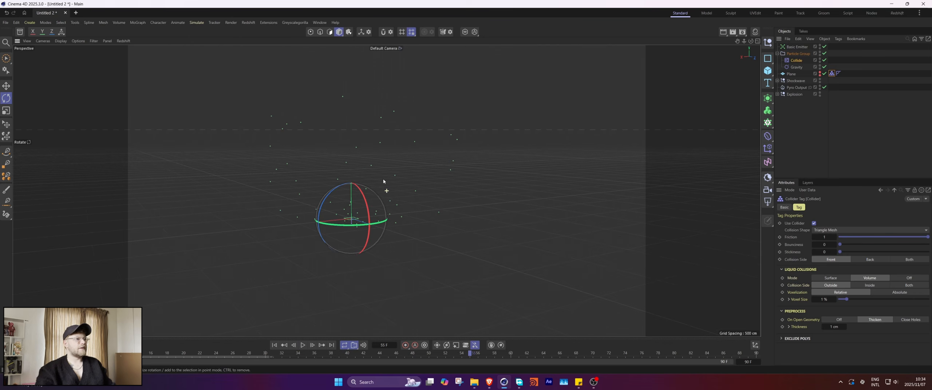
Add a Pyro Emitter tag to the Particle Group and replay the simulation from the start to frame 32
right_click(807, 62)
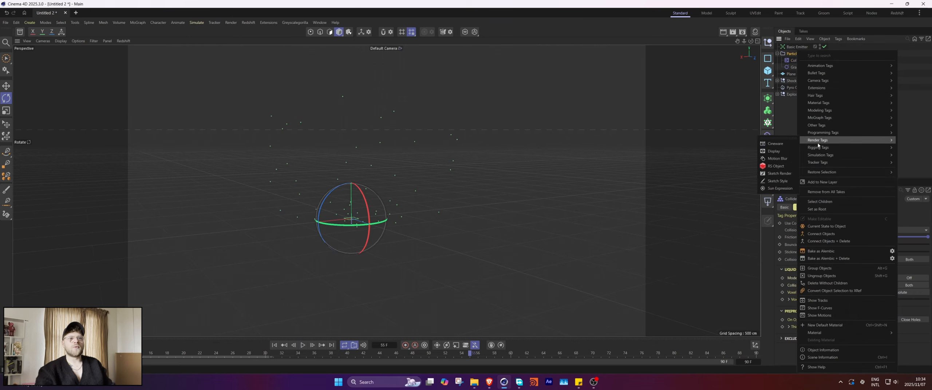
mouse_move(827, 156)
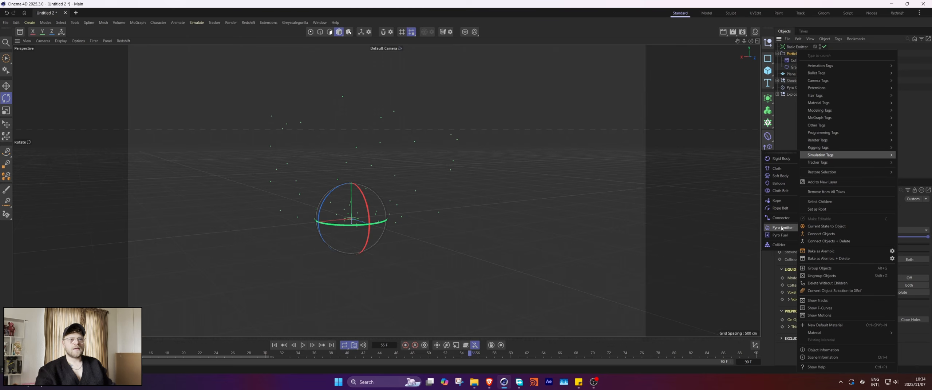
click(781, 228)
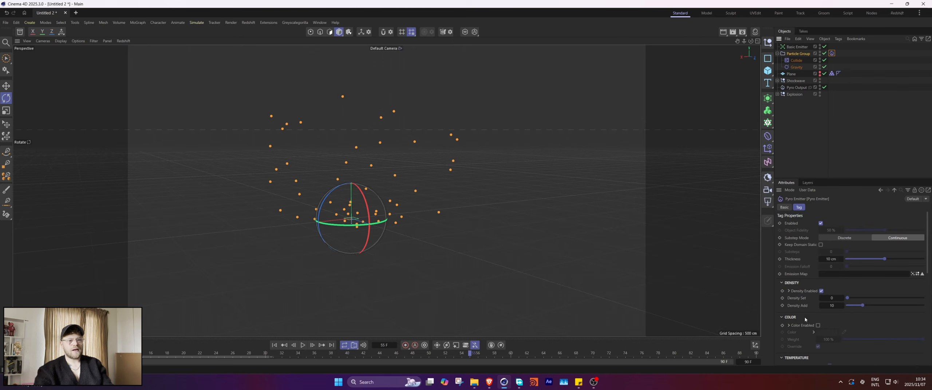
click(275, 345)
click(302, 345)
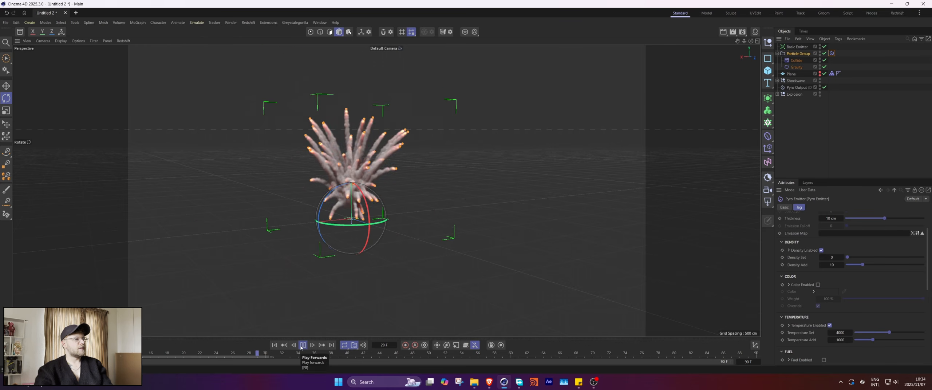
click(301, 346)
Set the Gravity object's acceleration to 500 cm and replay the smoke trails from the start to frame 60
click(796, 67)
click(819, 224)
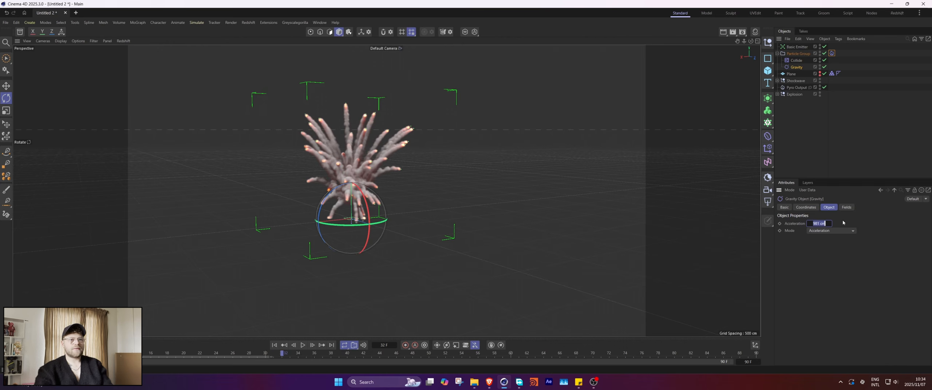
text(500)
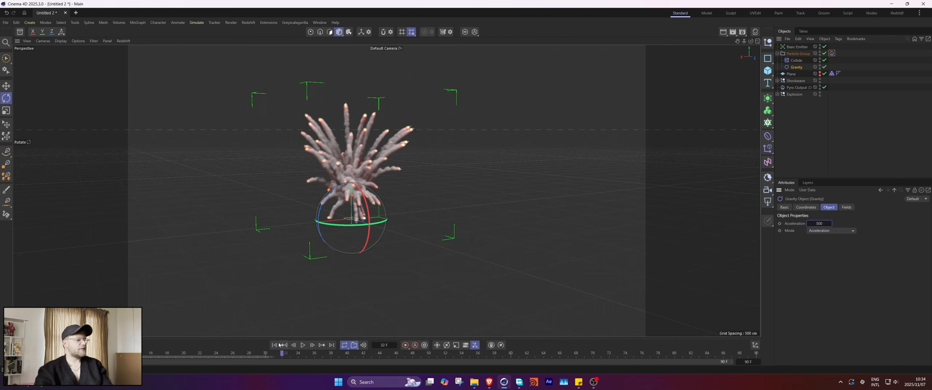
click(277, 345)
click(302, 345)
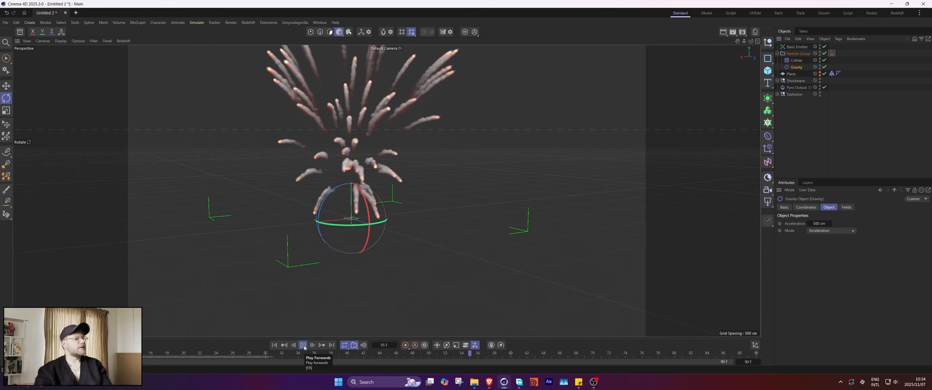
click(302, 345)
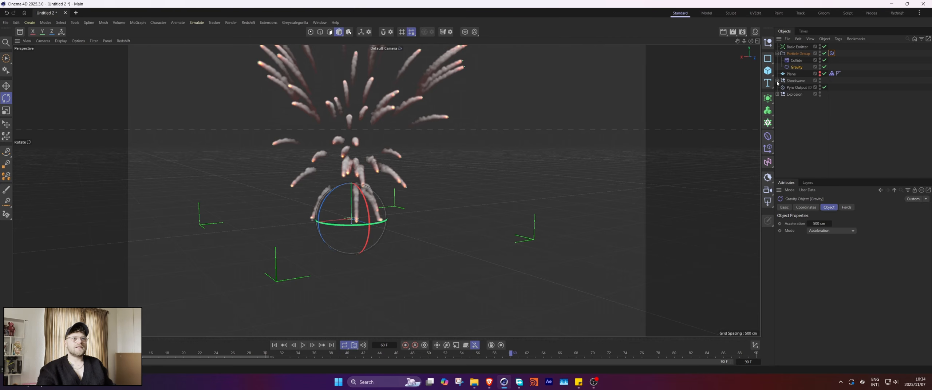
Group the Basic Emitter and Particle Group under a null named Sparks and place it below the Plane in the object hierarchy
click(777, 54)
click(793, 47)
shift+click(792, 54)
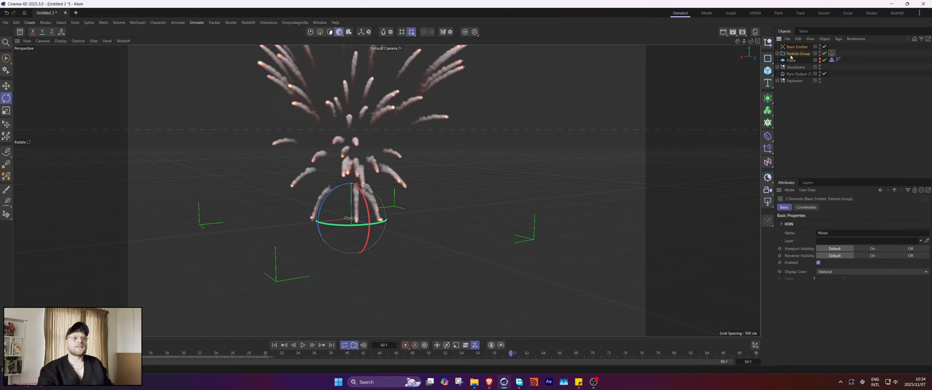
key(alt+g)
double_click(792, 47)
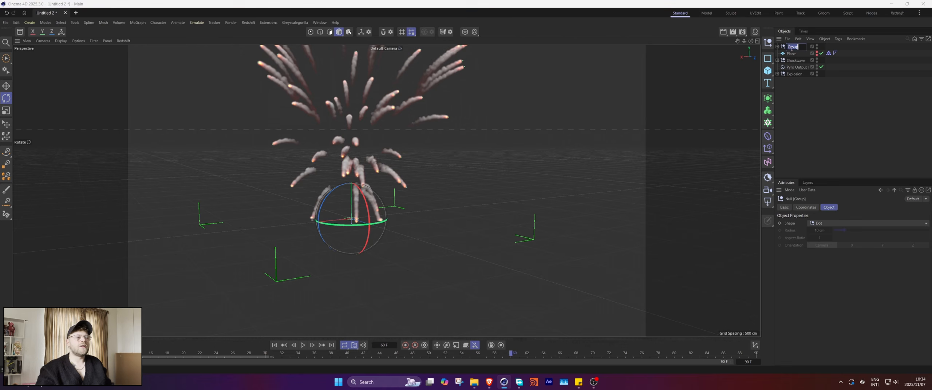
text(Sparks)
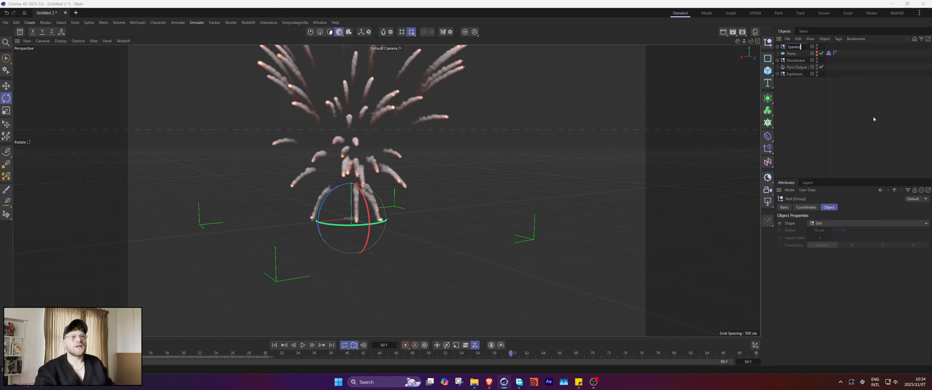
click(850, 102)
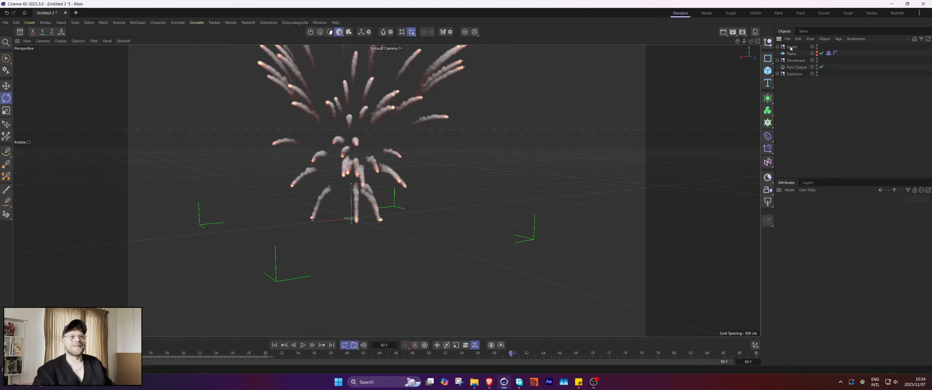
drag(789, 48, 792, 66)
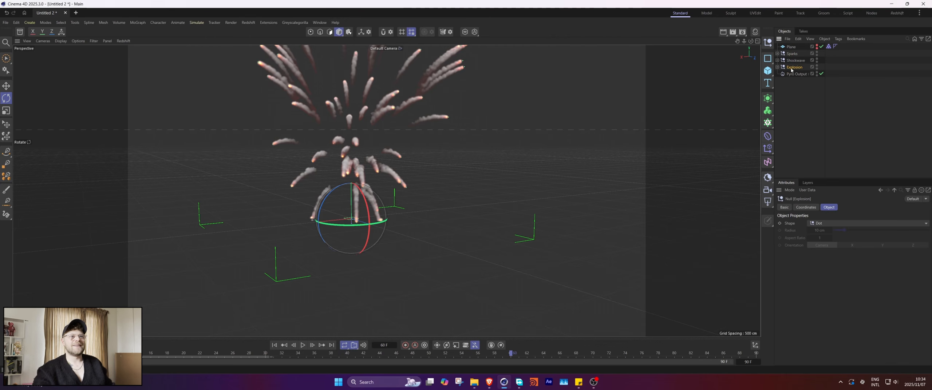
Re-enable the objects inside the Shockwave and Explosion groups and return the timeline to frame 0
click(777, 60)
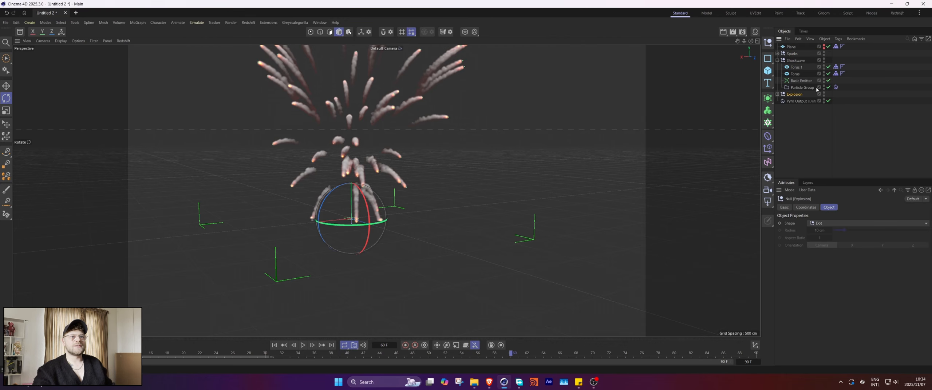
click(777, 94)
drag(829, 102, 829, 115)
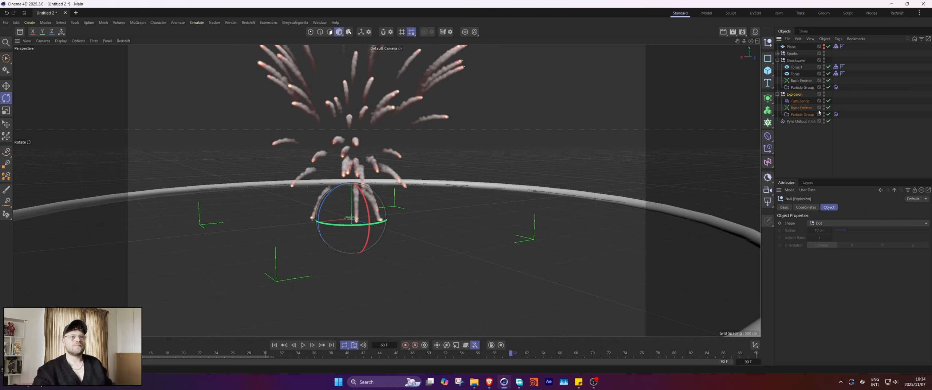
click(777, 60)
click(777, 67)
click(274, 345)
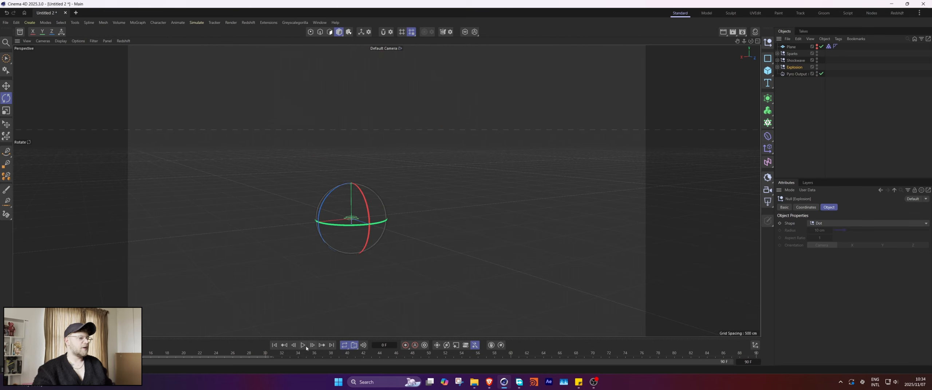
click(777, 67)
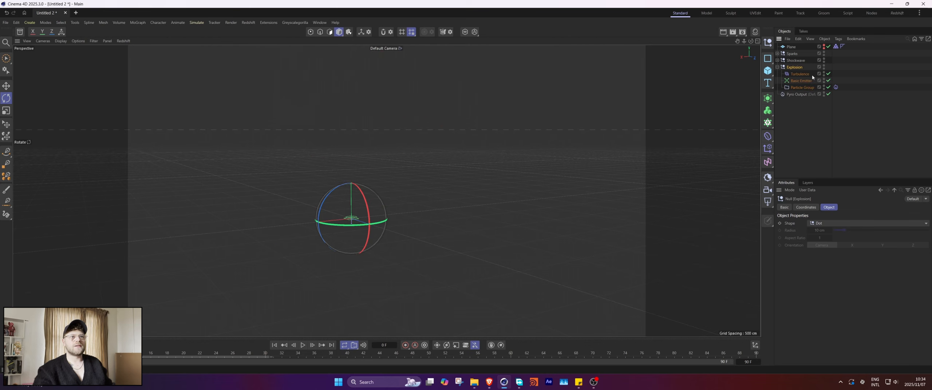
click(778, 67)
Hide Torus and Torus.1 in the viewport and renderer, and replay the combined simulation to frame 30 for a look at the explosion
click(777, 60)
alt+drag(824, 66, 824, 74)
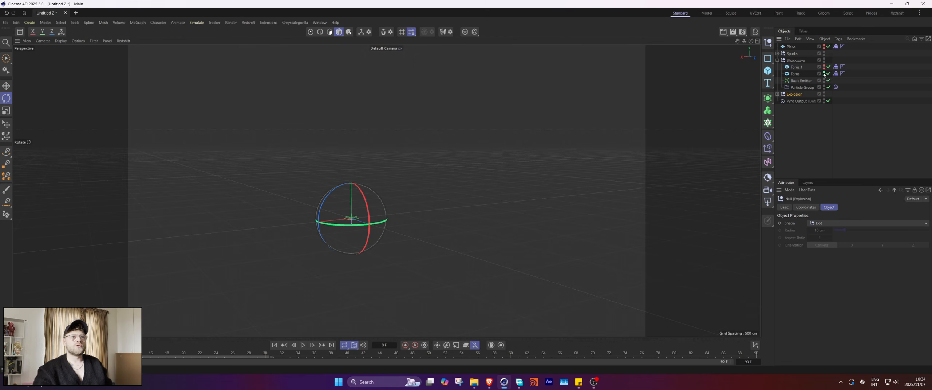
click(275, 346)
click(302, 346)
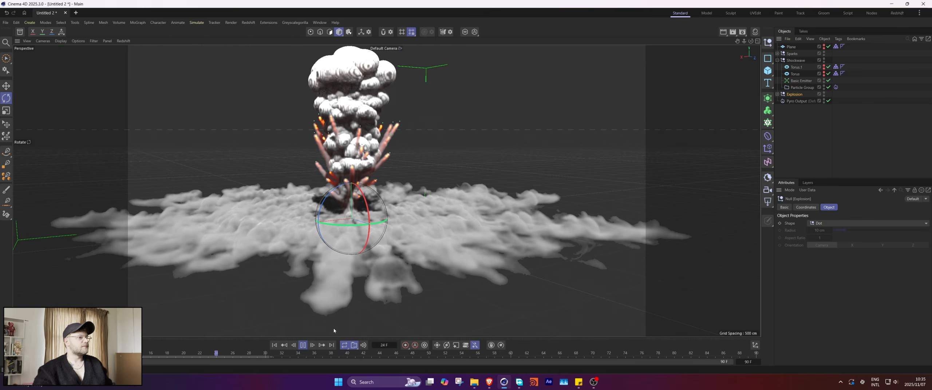
click(303, 345)
scroll(359, 188, down, 2)
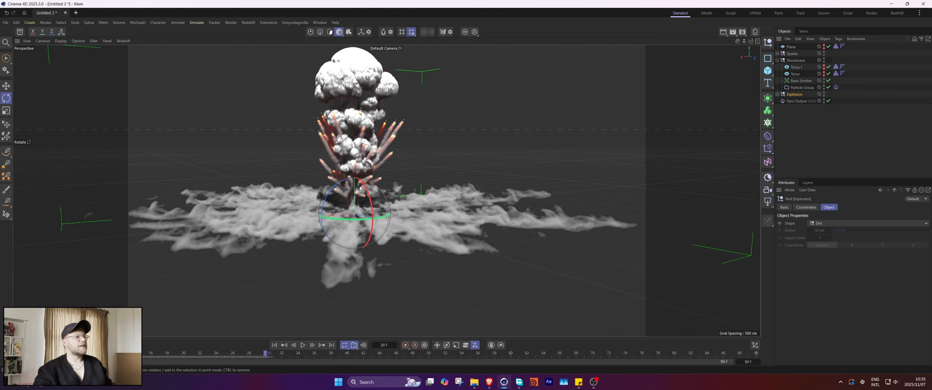
alt+drag(359, 189, 342, 177)
alt+middle_drag(359, 188, 323, 154)
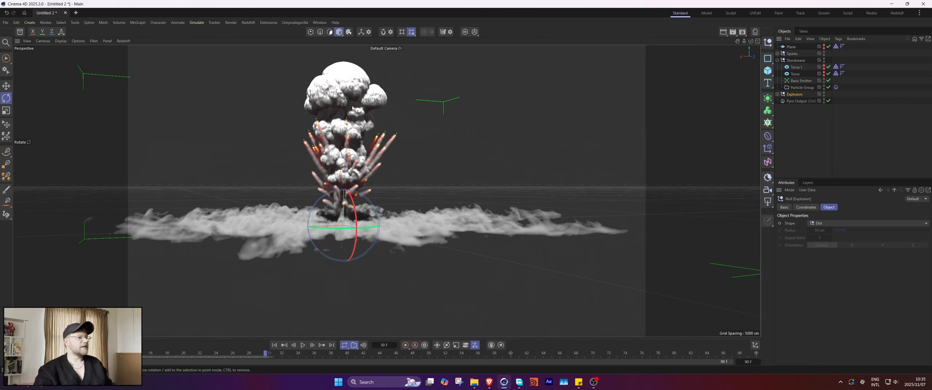
Set the acceleration of the Gravity object inside the Sparks group to 981 cm
click(778, 54)
click(790, 61)
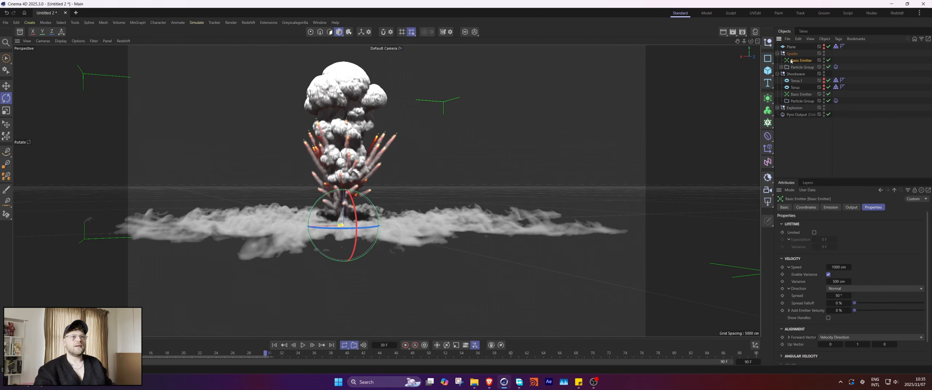
click(781, 67)
click(800, 80)
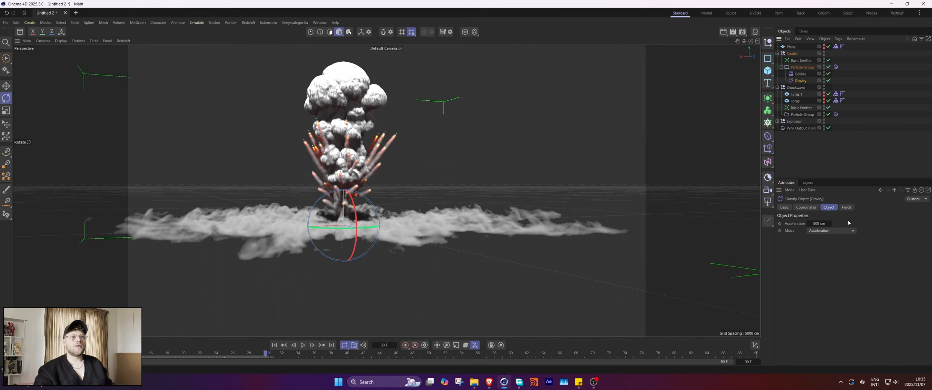
double_click(824, 224)
text(981)
key(Return)
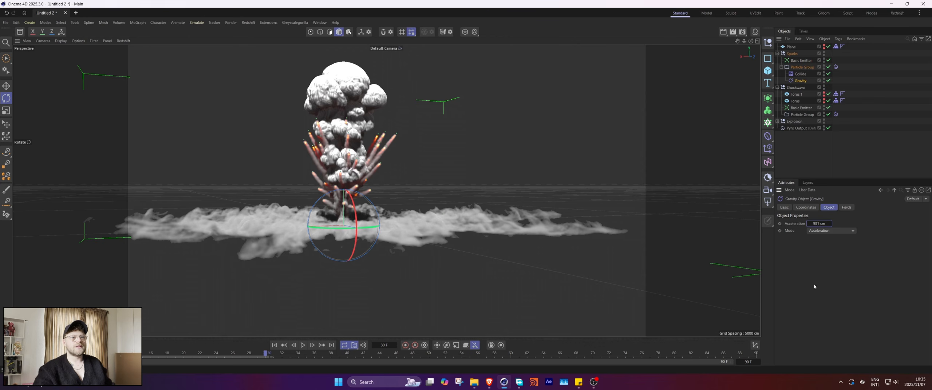
In the project's scene simulation settings, keyframe Time Scale at 1 on frame 30 and at 0.3 on frame 35
key(ctrl+d)
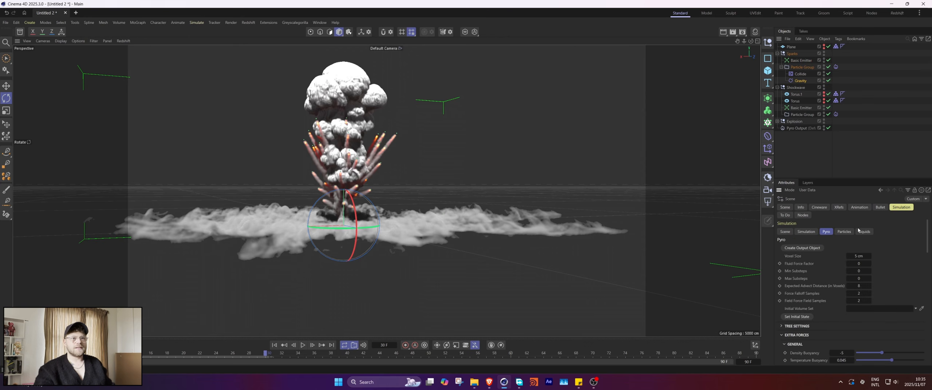
click(782, 232)
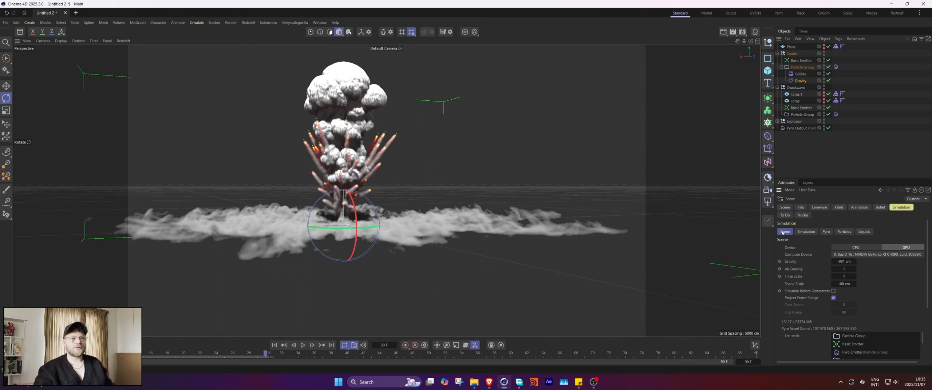
click(779, 276)
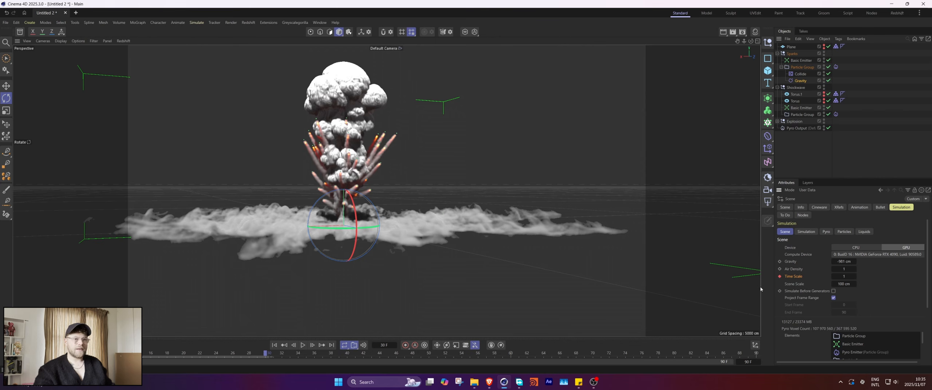
click(302, 346)
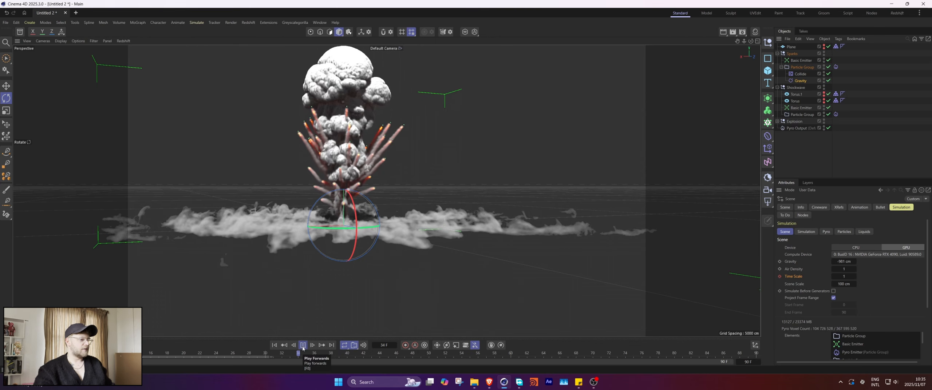
click(302, 345)
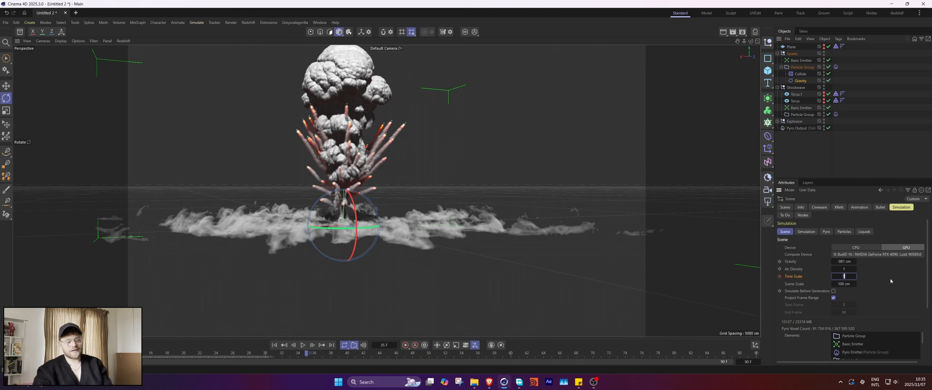
text(0.3)
click(779, 276)
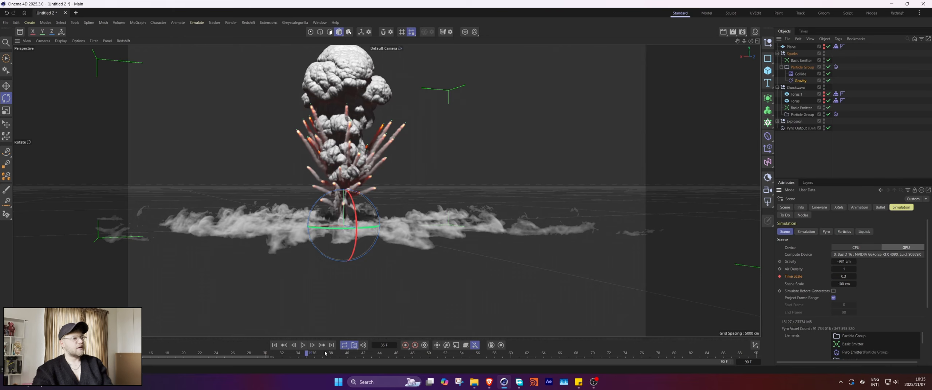
Replay the simulation from frame 0 to frame 29 to check when the slow-down starts
click(274, 345)
click(303, 345)
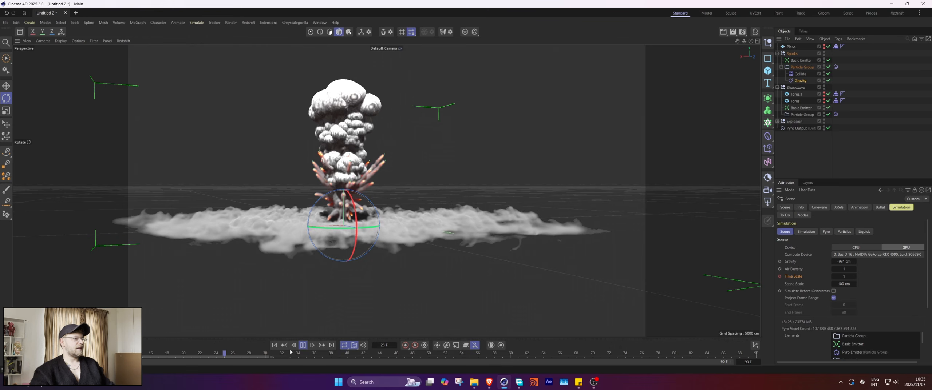
click(303, 346)
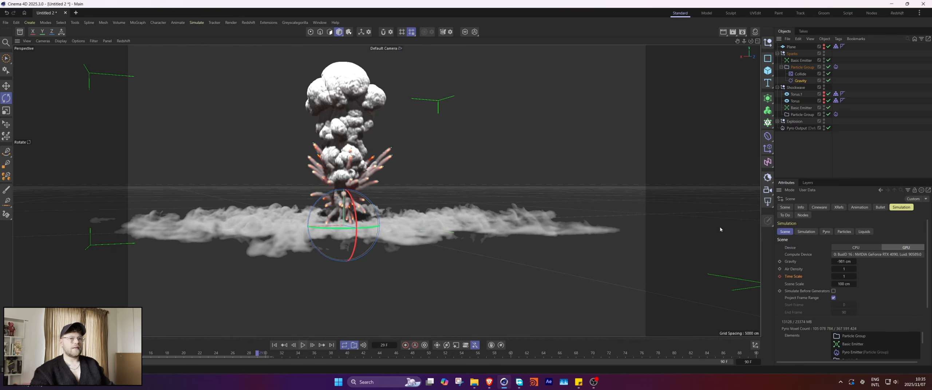
Move the two Time Scale keyframes to frames 25 and 30, and replay the simulation from frame 0 to check the slow-down
key(shift+F3)
drag(359, 307, 280, 305)
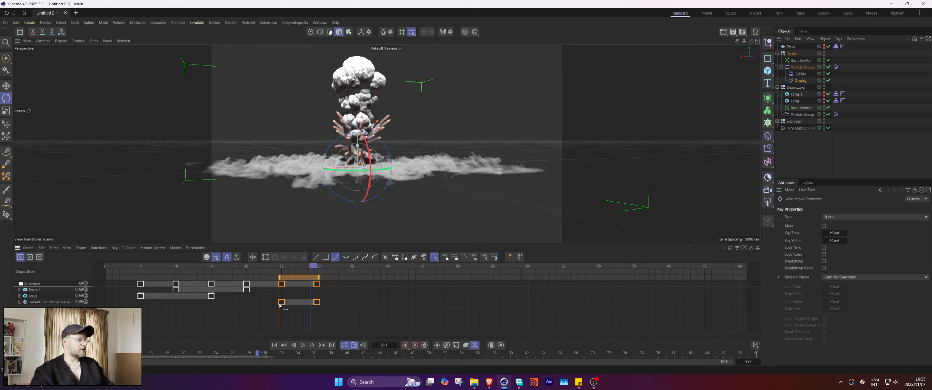
click(275, 345)
click(302, 345)
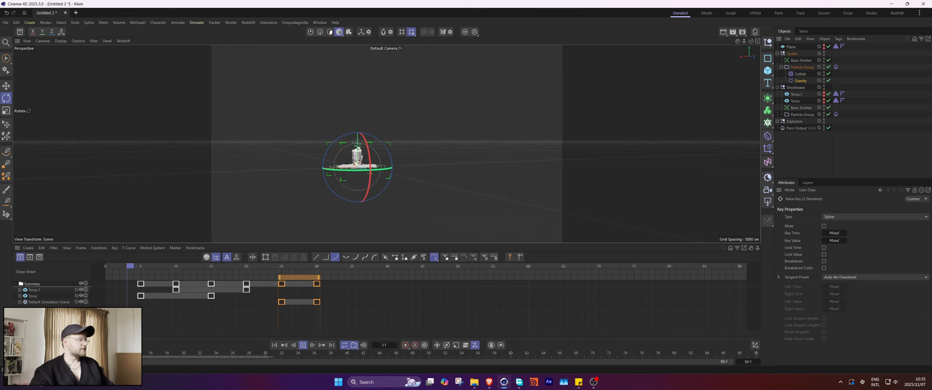
key(shift+F3)
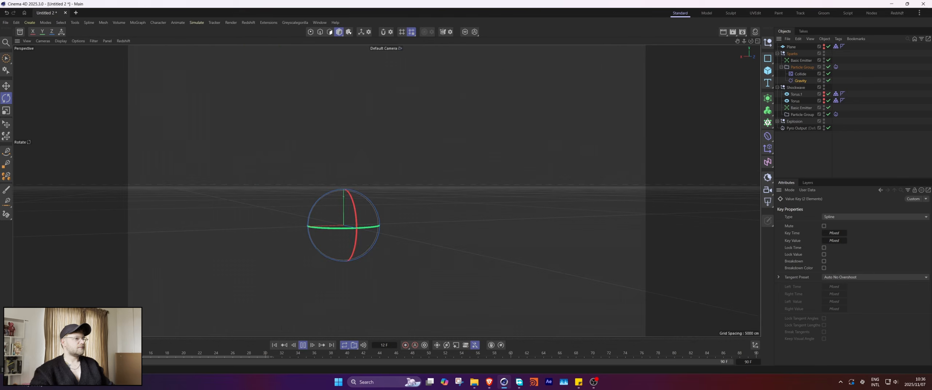
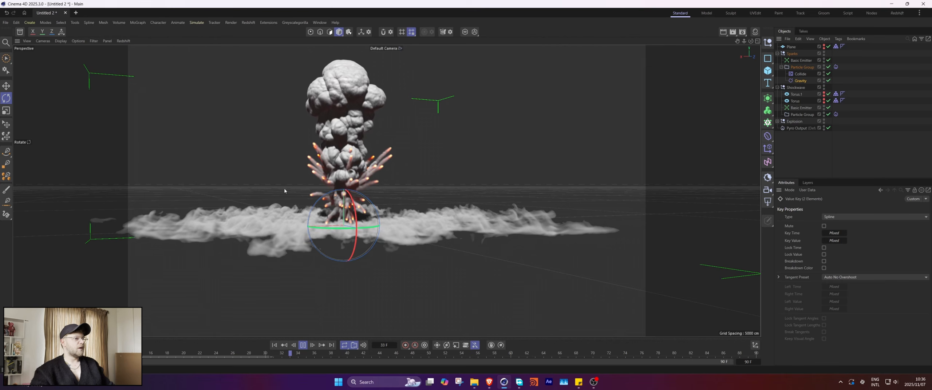
click(302, 345)
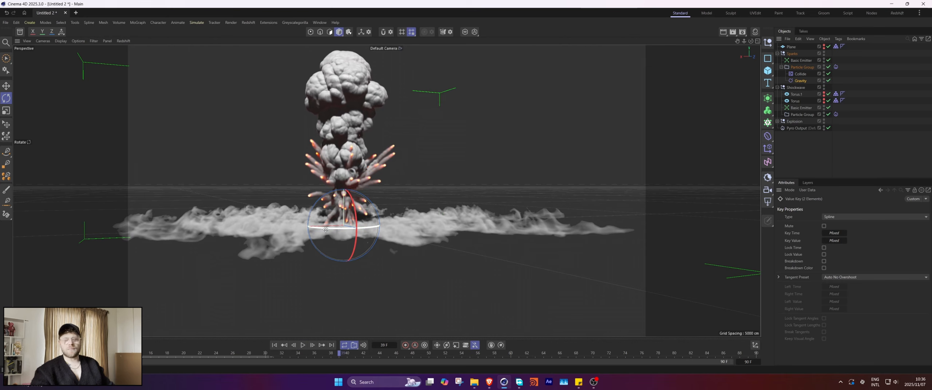
alt+drag(351, 184, 293, 173)
alt+middle_drag(293, 174, 436, 188)
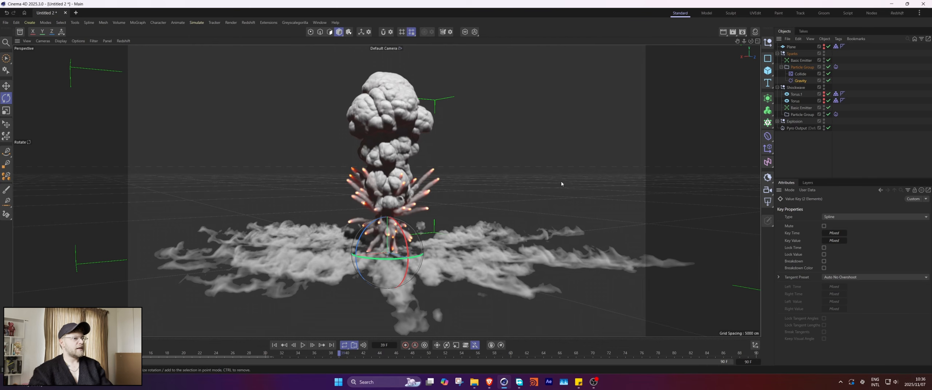
Give the particle radius of the Basic Emitter in the Sparks group a variance of 1 cm
click(800, 60)
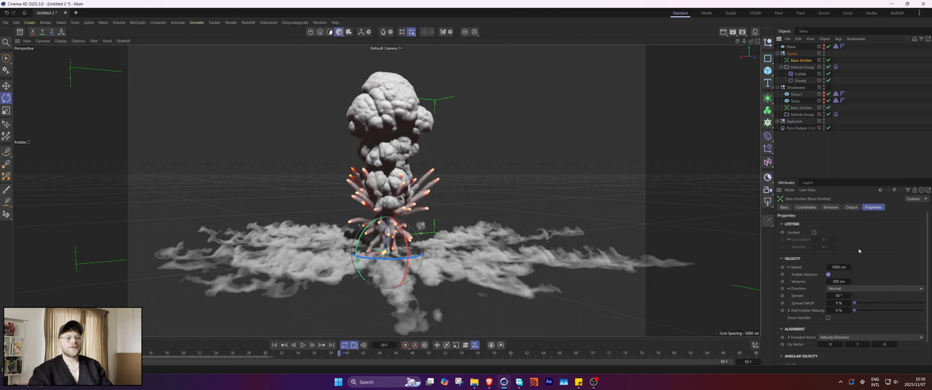
click(872, 207)
scroll(788, 362, down, 2)
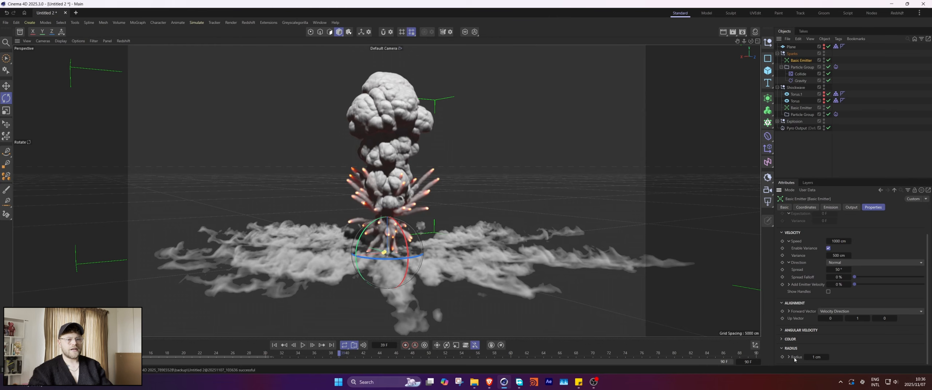
text(1)
key(Return)
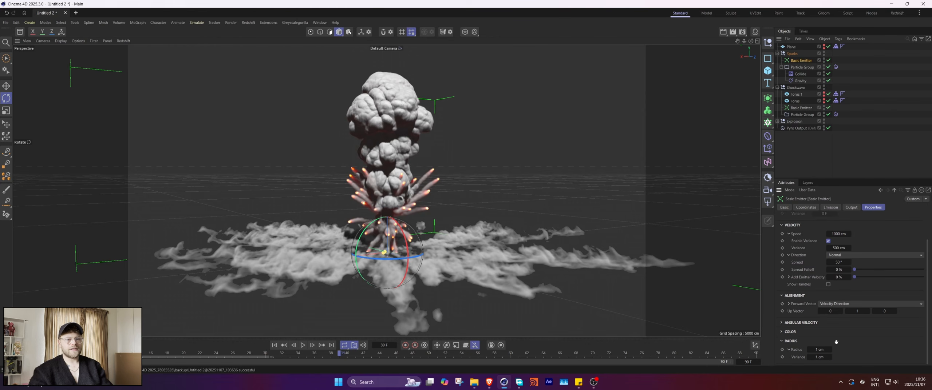
Replay the simulation from frame 0 to frame 30 and examine the spark trails with varied particle radius
click(274, 346)
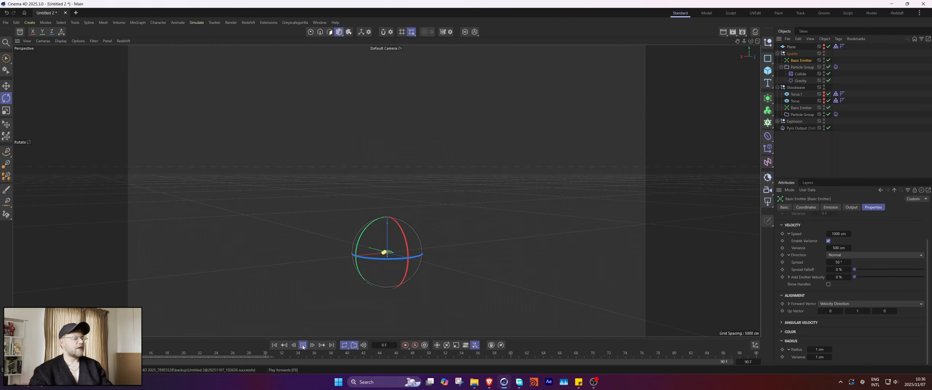
click(302, 345)
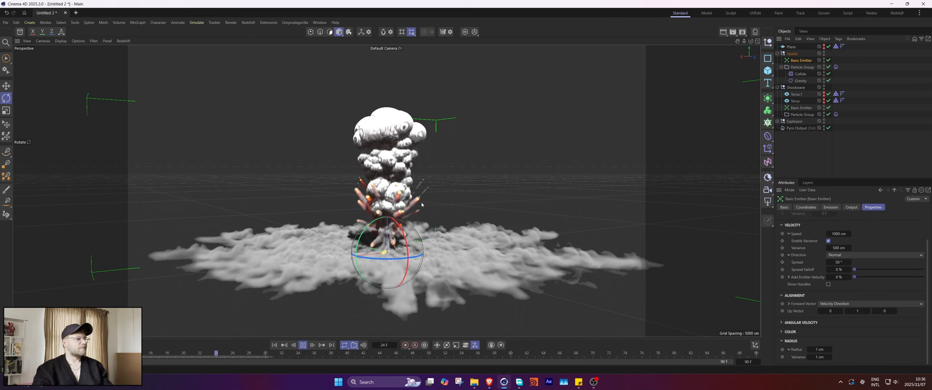
click(303, 345)
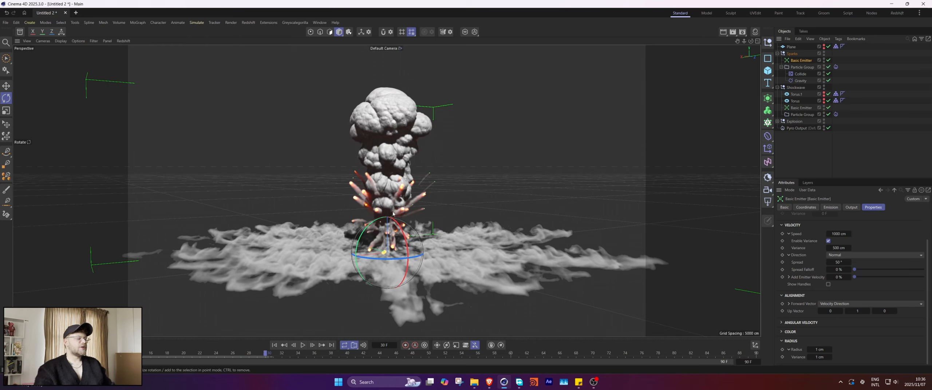
alt+drag(393, 214, 538, 194)
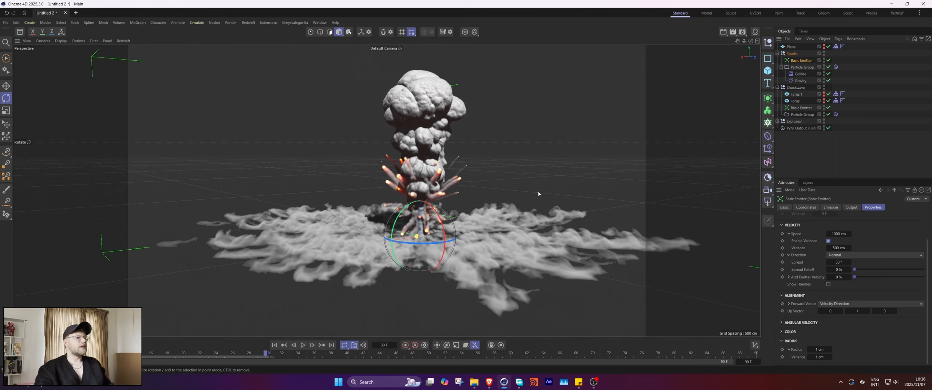
Switch to the Redshift workspace layout and start an interactive render of the explosion at frame 30
click(895, 14)
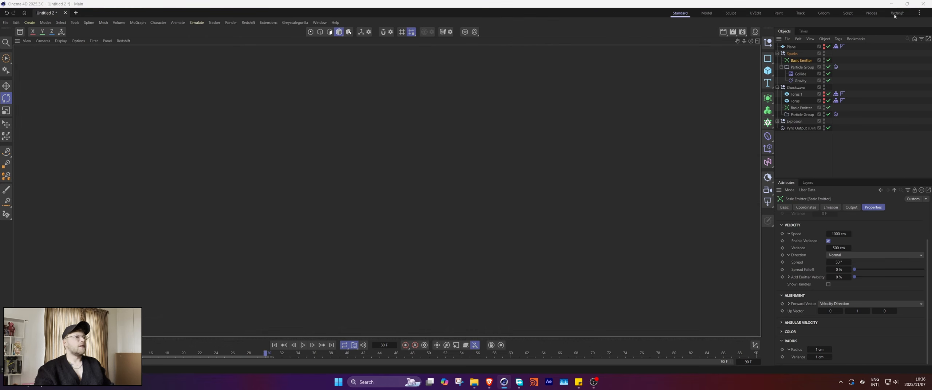
alt+drag(589, 108, 455, 129)
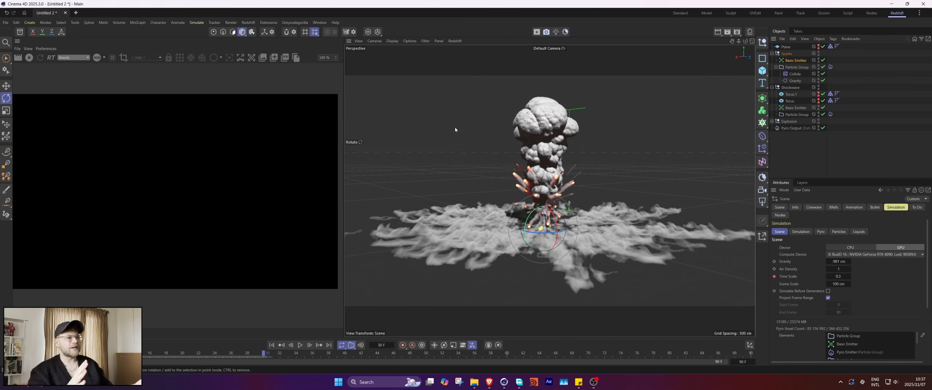
alt+drag(562, 175, 509, 182)
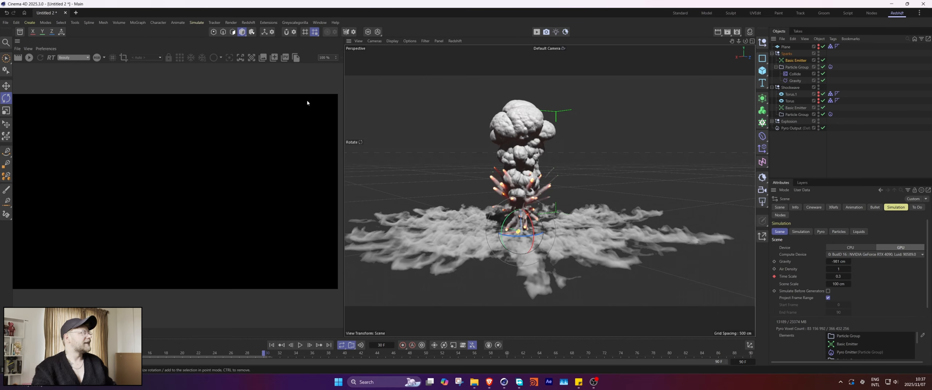
click(29, 58)
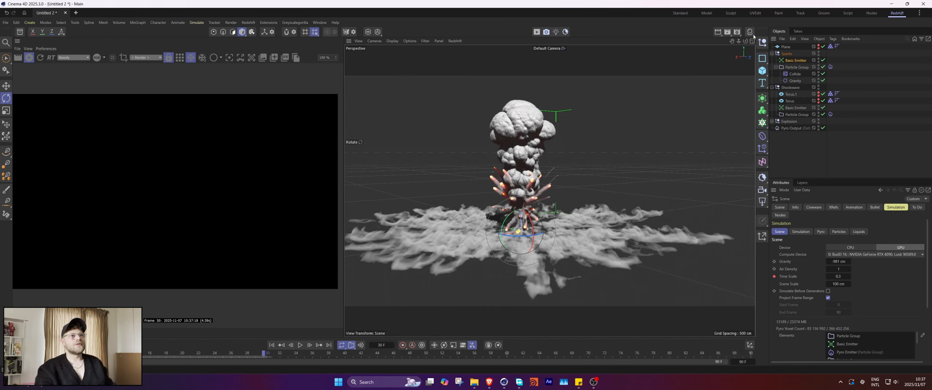
Create a Redshift Pyro Volume material, assign it to the Pyro Output object, and collapse the Sparks and Shockwave groups
click(751, 32)
click(724, 41)
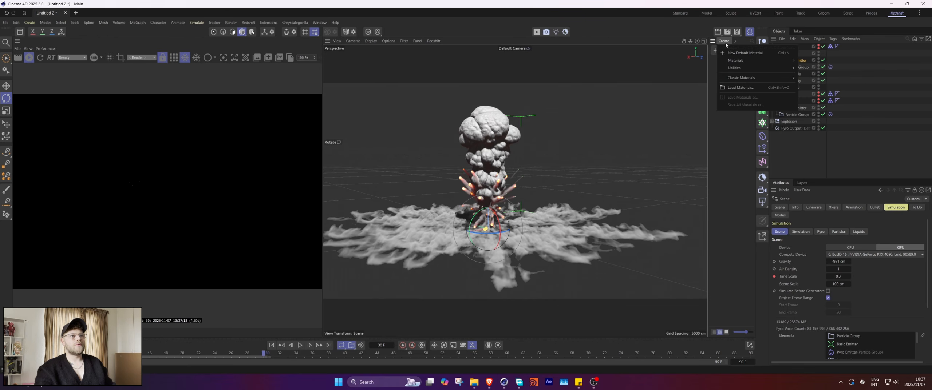
mouse_move(734, 62)
click(808, 157)
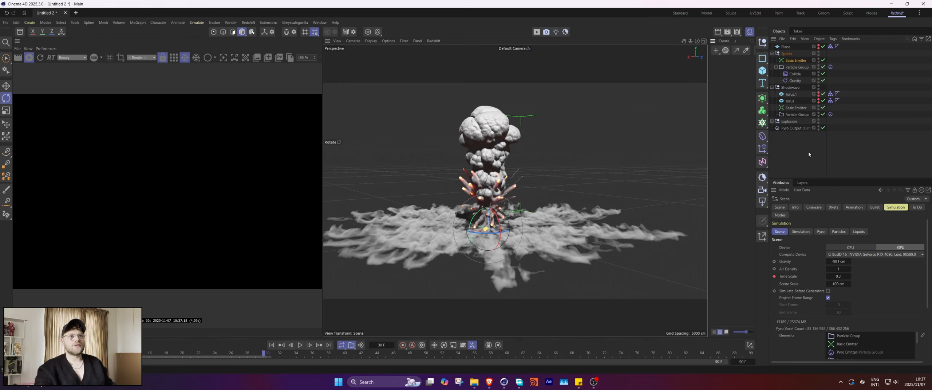
drag(718, 67, 793, 129)
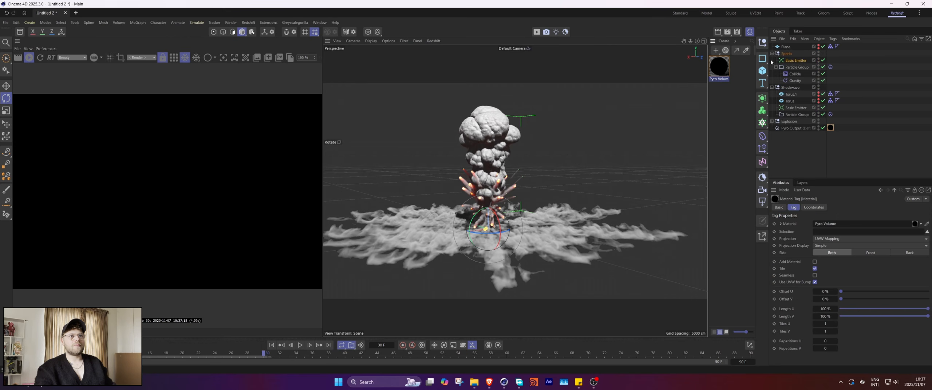
click(772, 53)
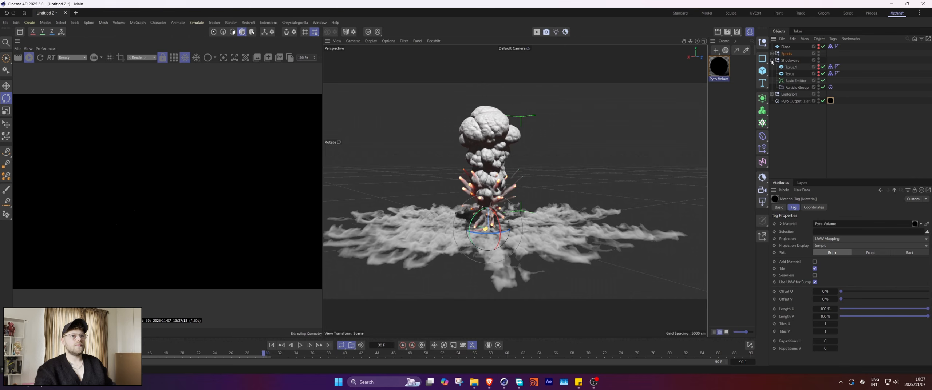
click(771, 61)
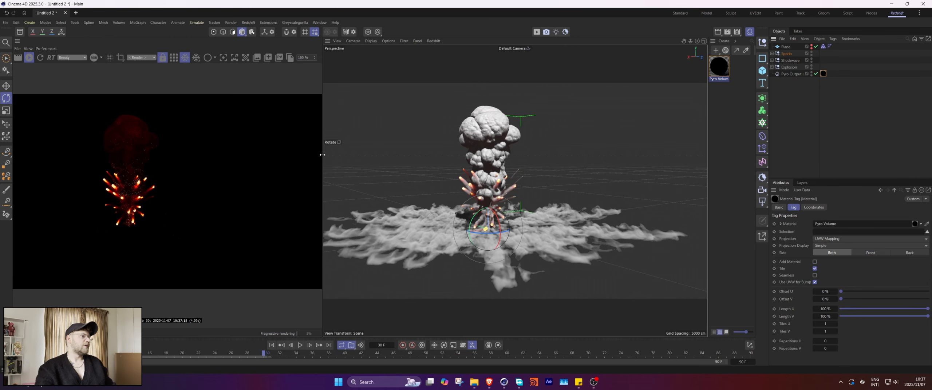
Enlarge the render preview and replay the simulation from frame 0 to frame 16 to render an earlier moment of the explosion
drag(321, 156, 479, 157)
scroll(250, 190, up, 1)
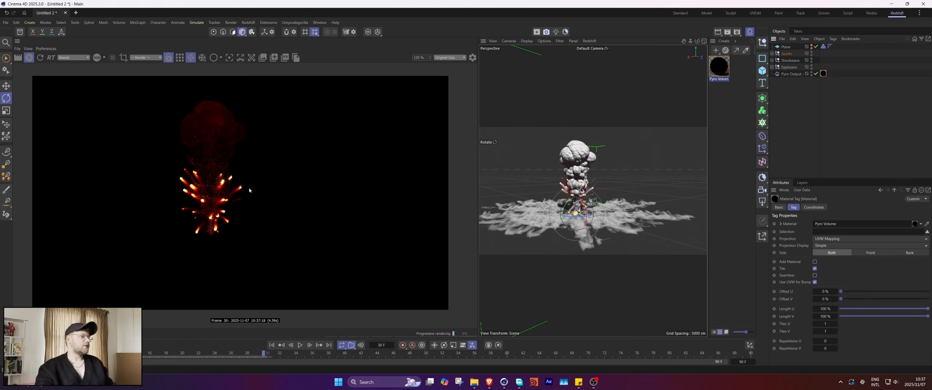
click(272, 345)
click(301, 346)
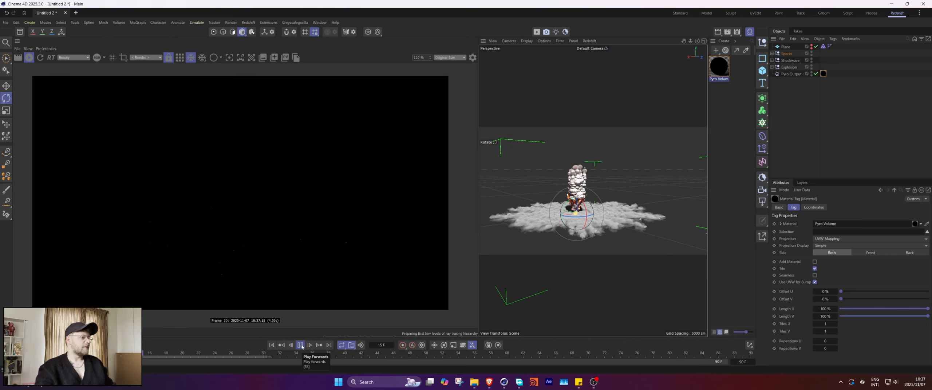
click(300, 345)
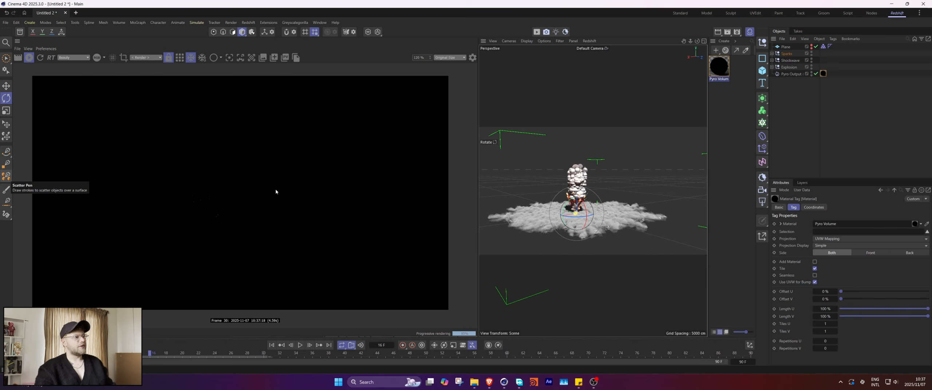
drag(717, 62, 823, 74)
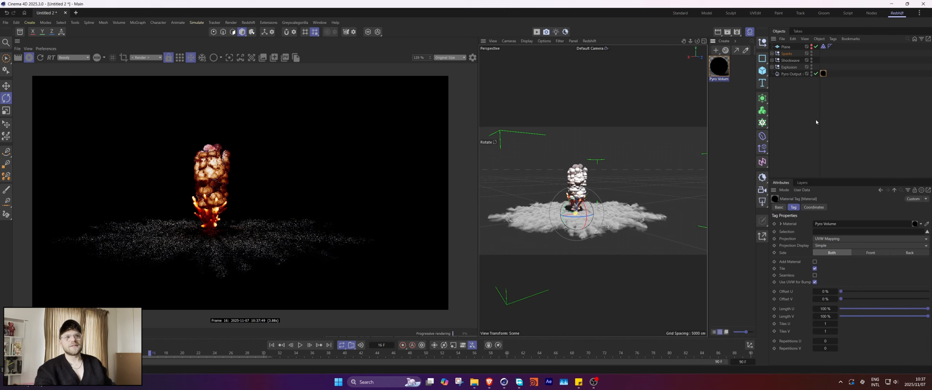
scroll(237, 189, up, 3)
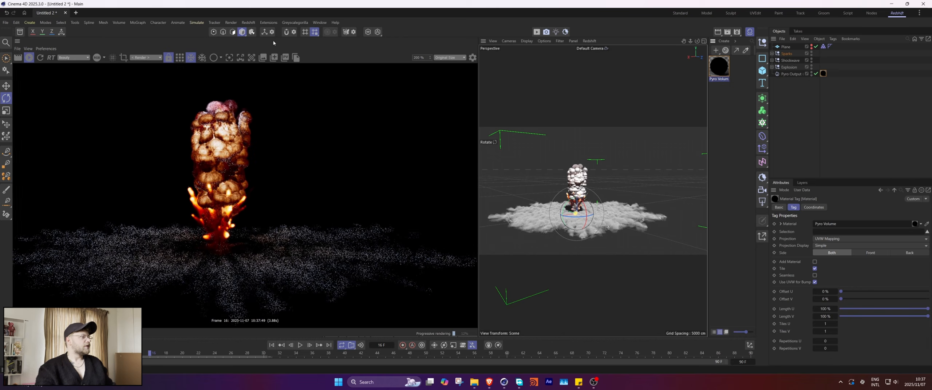
Add a Redshift Sun & Sky Rig to light the scene and make the Plane visible as the ground
click(248, 23)
mouse_move(270, 34)
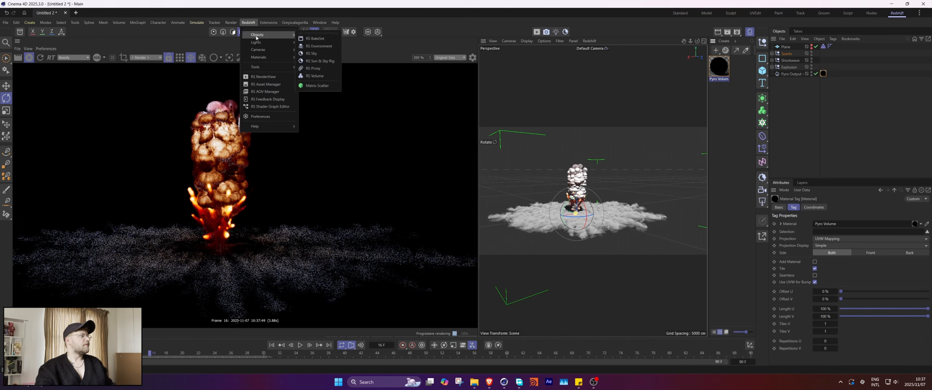
click(320, 61)
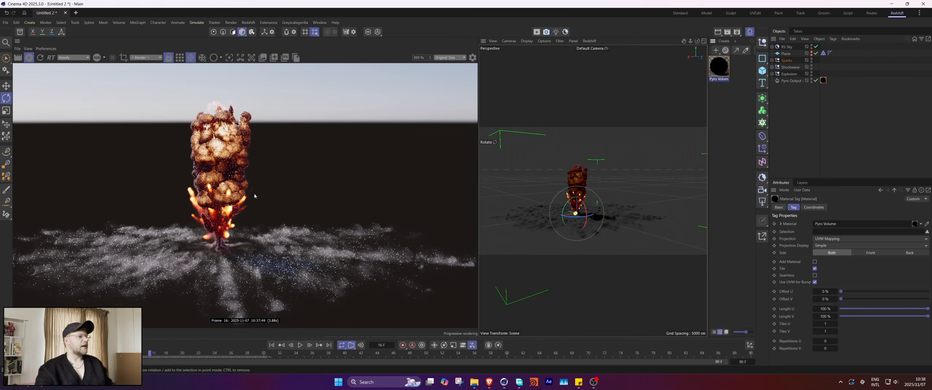
click(811, 54)
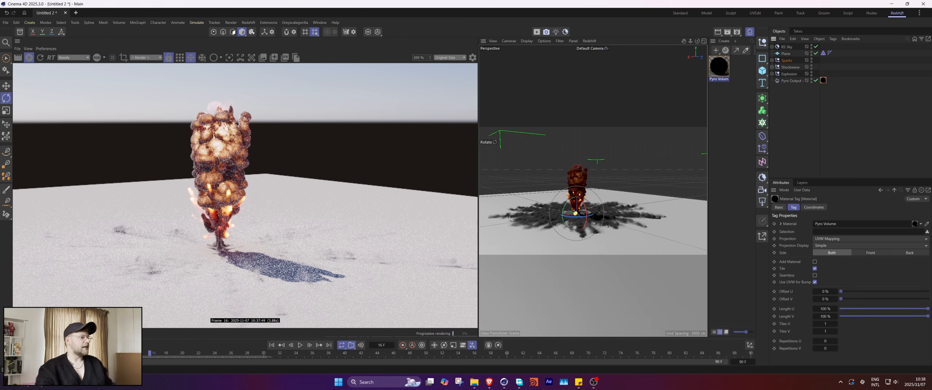
Frame the explosion and its shadow on the ground plane more closely for the render
middle_drag(276, 266, 273, 218)
scroll(273, 219, down, 2)
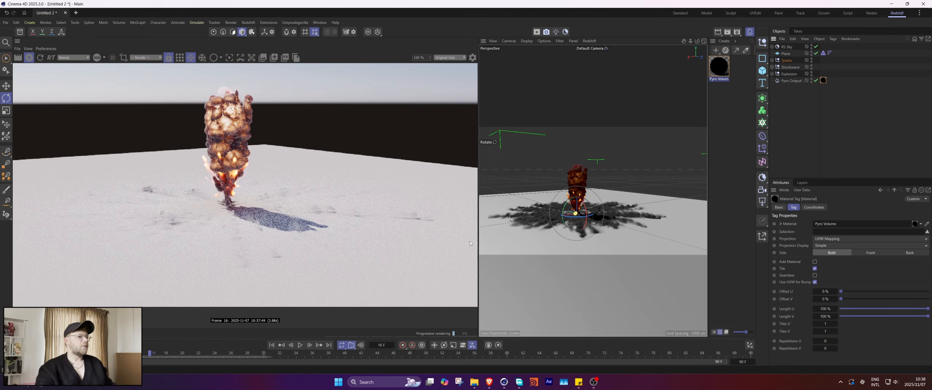
scroll(243, 163, down, 2)
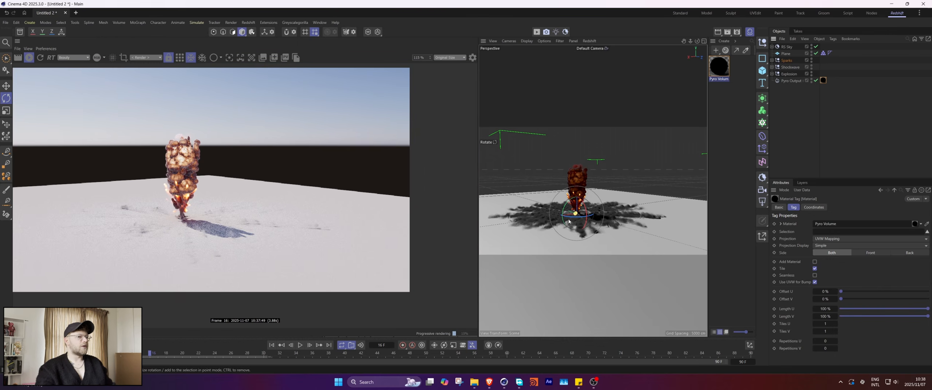
scroll(617, 199, up, 2)
scroll(616, 199, up, 1)
alt+drag(616, 199, 616, 193)
alt+middle_drag(616, 193, 617, 213)
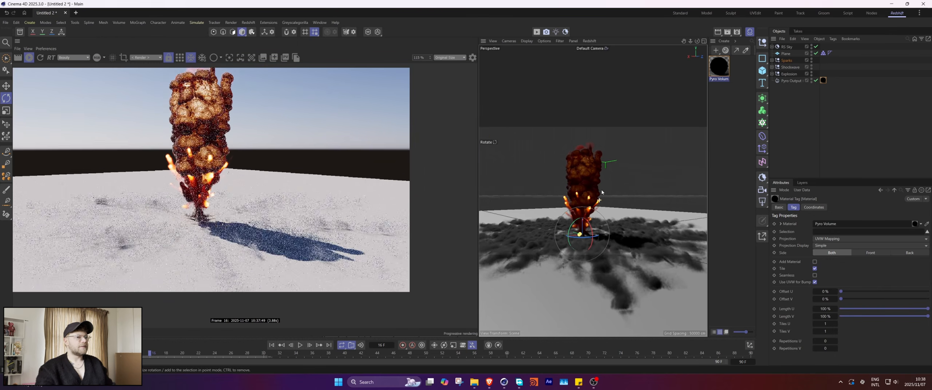
Continue the simulation to frame 26 and check the later moment of the explosion in the render preview
scroll(215, 192, down, 1)
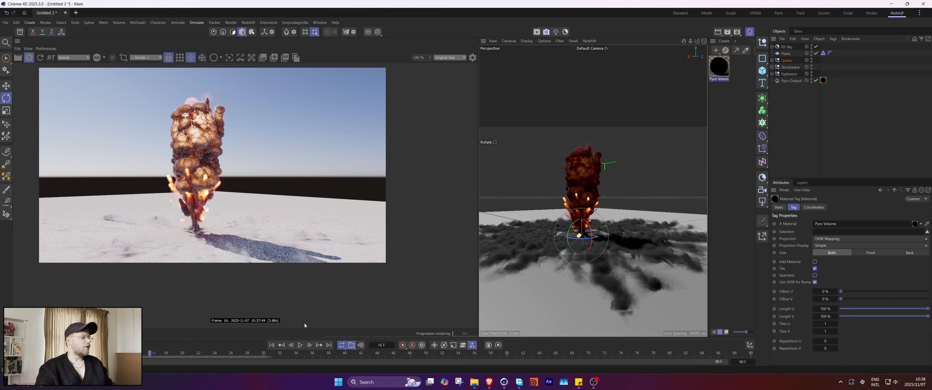
click(301, 346)
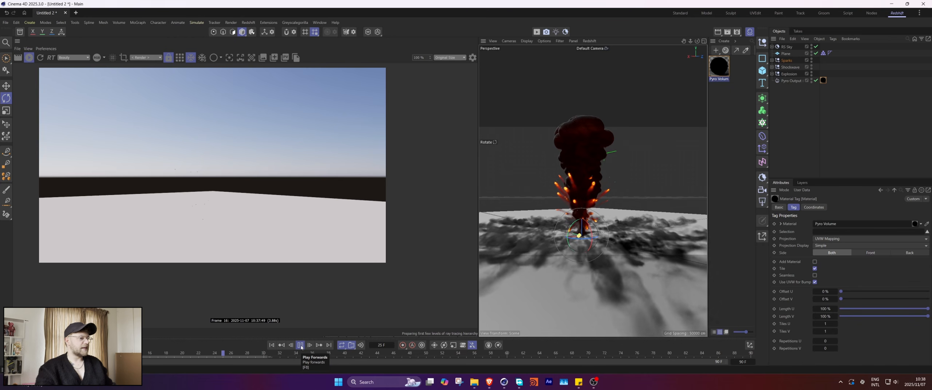
click(302, 346)
drag(719, 66, 835, 81)
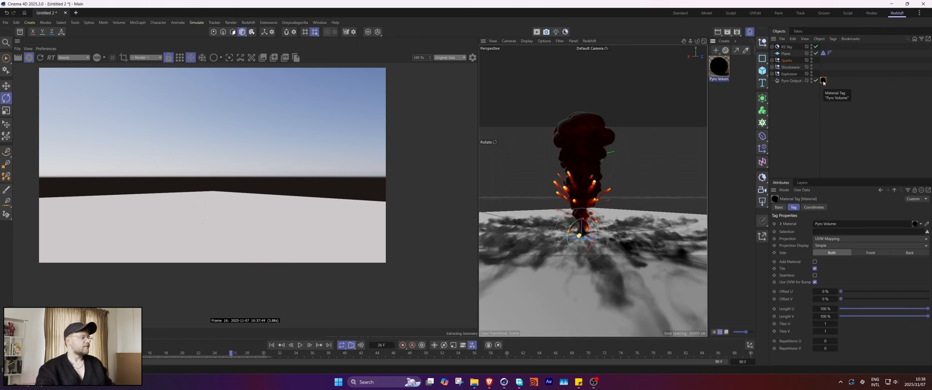
scroll(184, 159, down, 1)
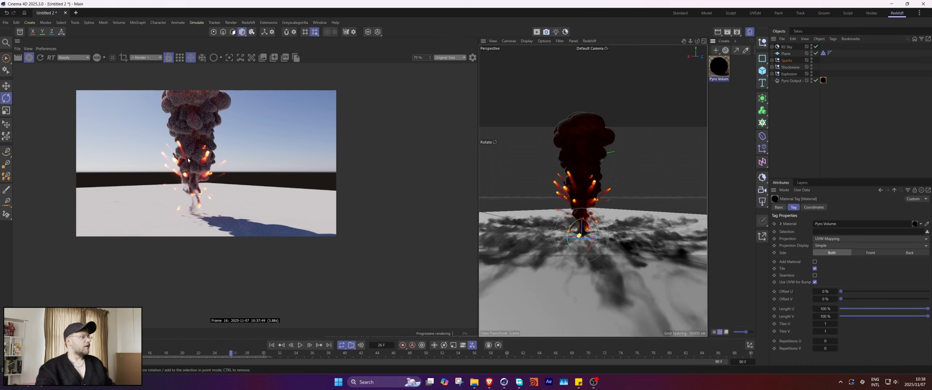
Set the Relative Density Dissipation to 2% in the project's pyro simulation settings
key(ctrl+d)
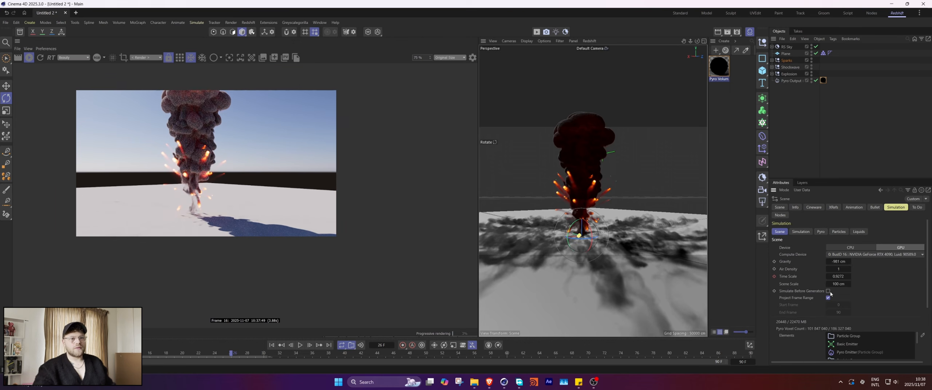
click(821, 232)
scroll(803, 328, down, 5)
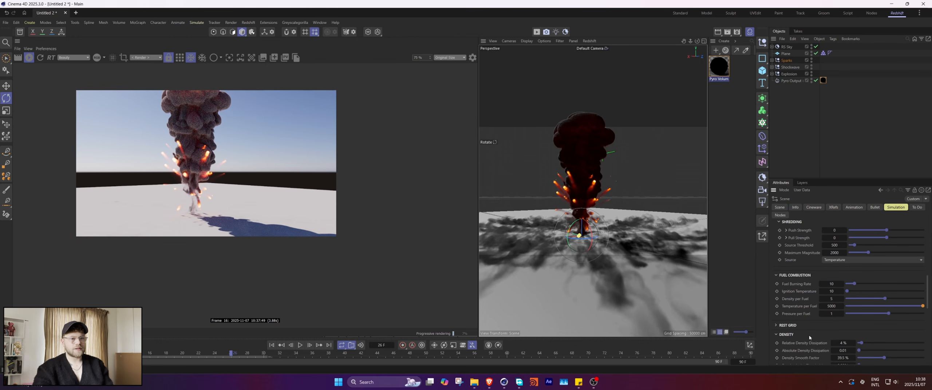
click(843, 343)
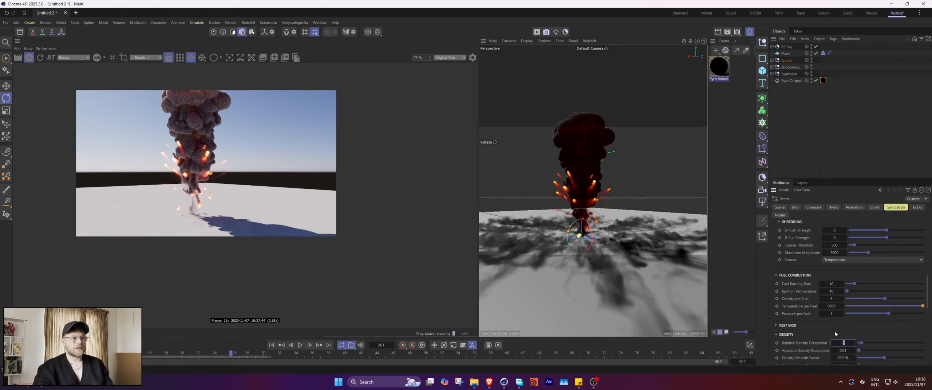
text(2)
key(Return)
scroll(816, 331, up, 5)
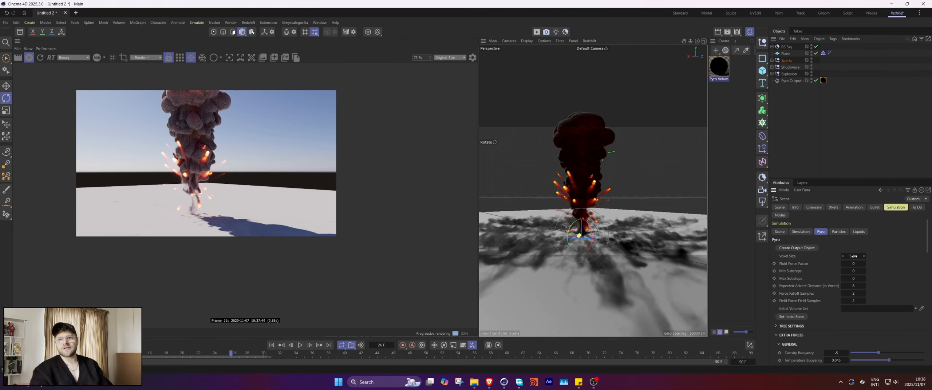
Pause the render preview, set the Shockwave particle group's pyro Density Set to 1, and simulate from frame 0 to frame 19
click(29, 58)
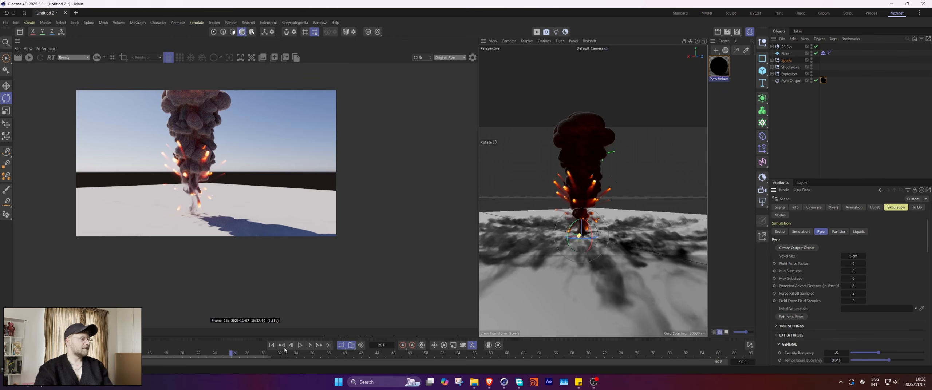
click(272, 345)
click(771, 67)
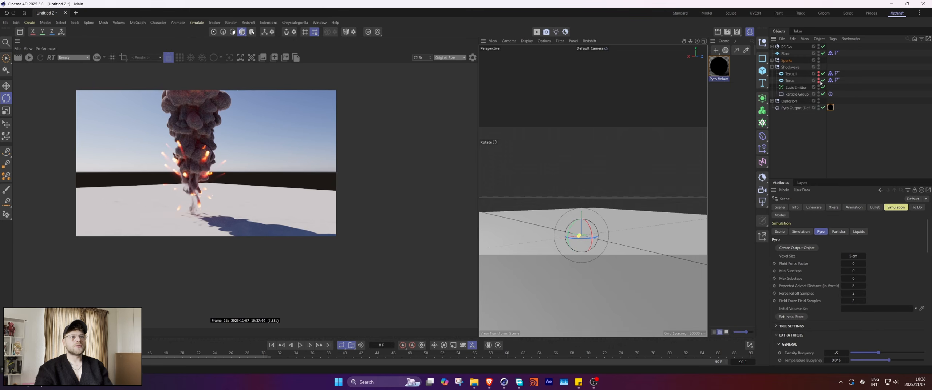
click(830, 93)
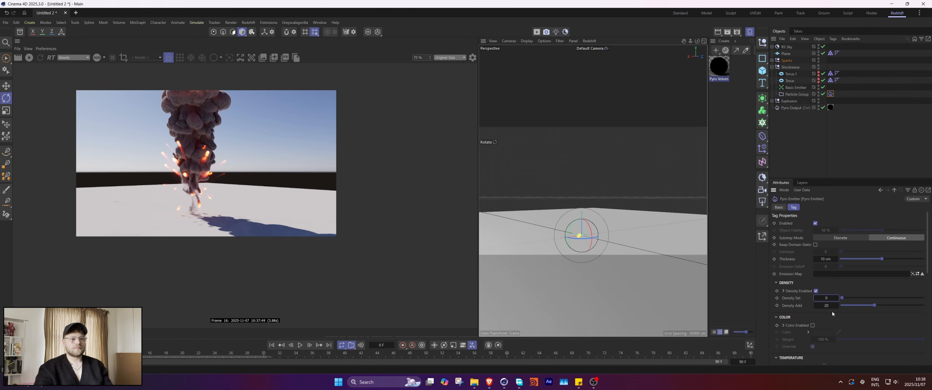
key(Return)
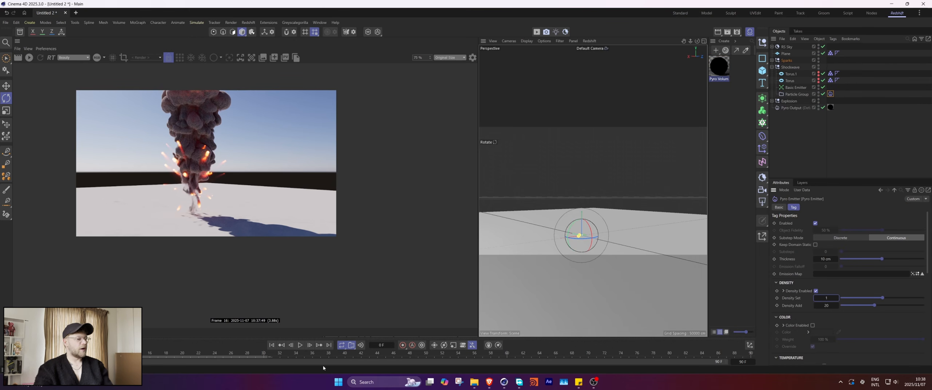
click(299, 345)
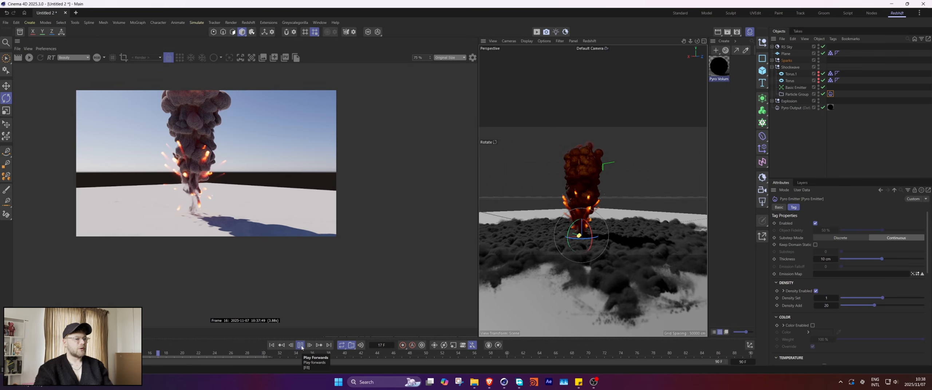
click(301, 345)
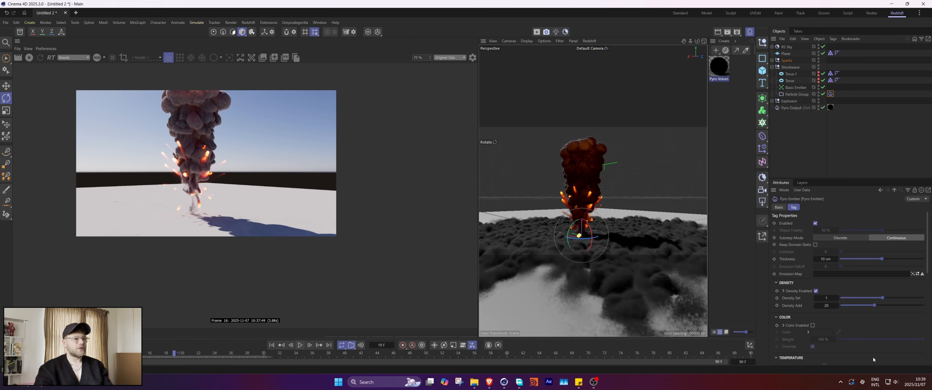
Try a Density Add of 10 on the Shockwave's Pyro Emitter and replay the simulation from frame 0 to frame 12
click(826, 305)
text(1)
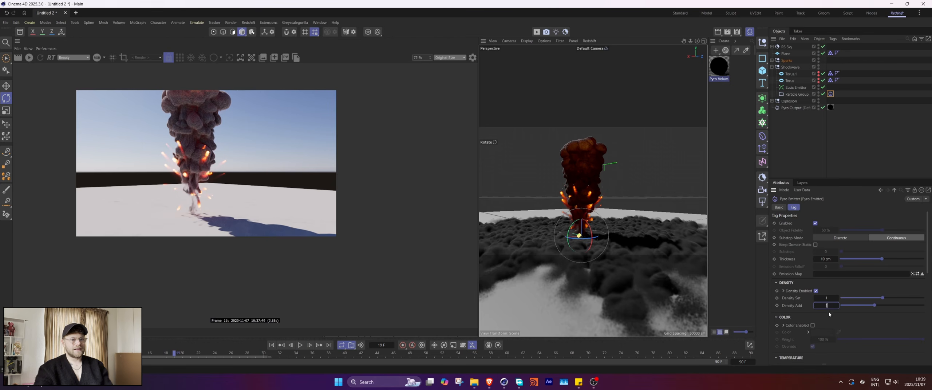
key(Return)
click(272, 345)
click(300, 345)
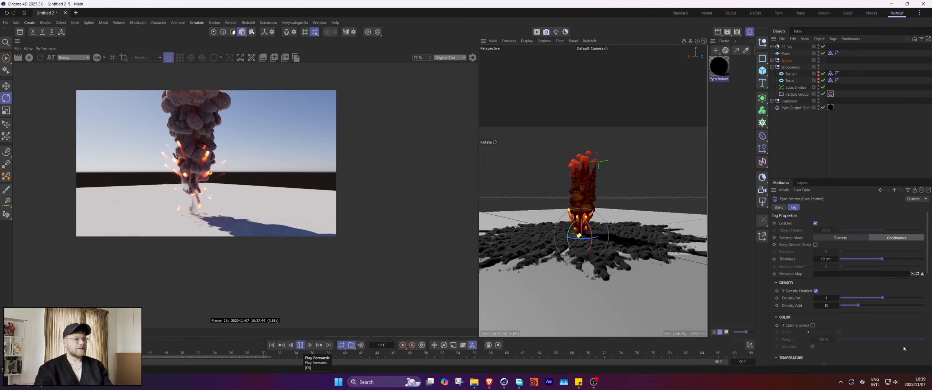
key(F8)
Set the Shockwave emitter's Density Set to 0.2 and Density Add to 15, and replay from frame 0 to frame 22
click(826, 298)
text(0.5)
key(Return)
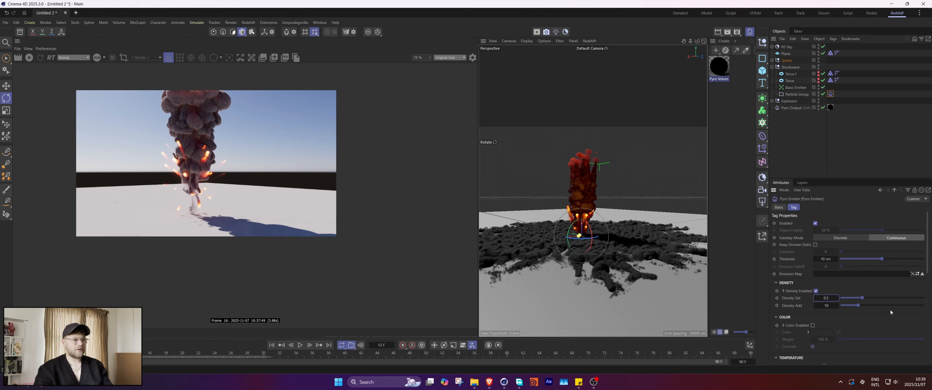
text(0.2)
key(Tab)
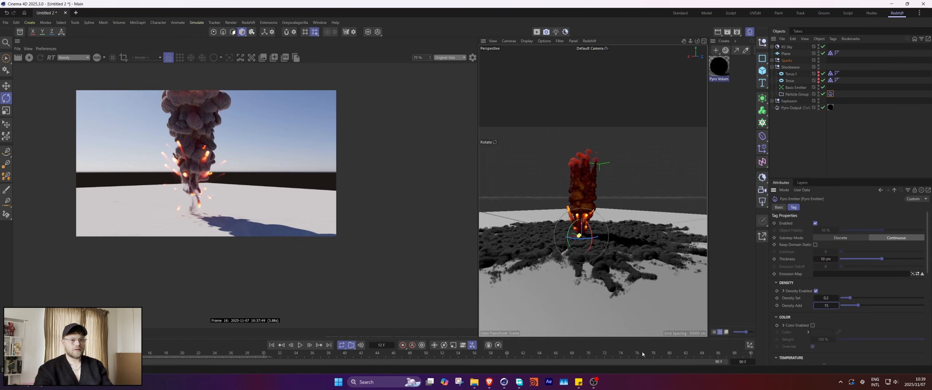
click(272, 345)
click(300, 345)
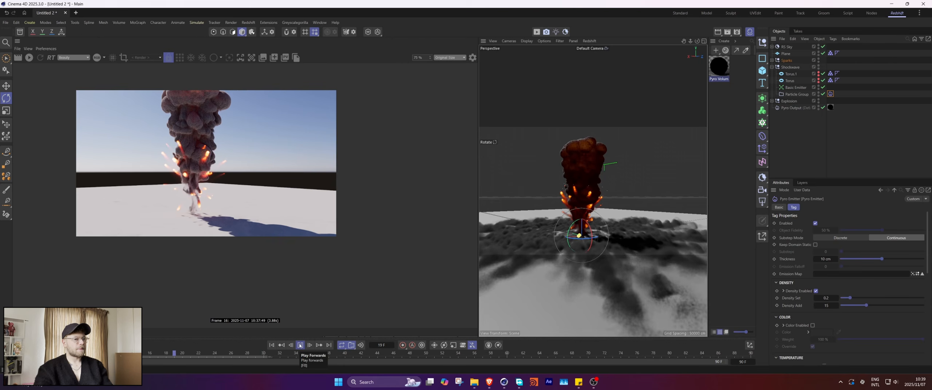
click(300, 345)
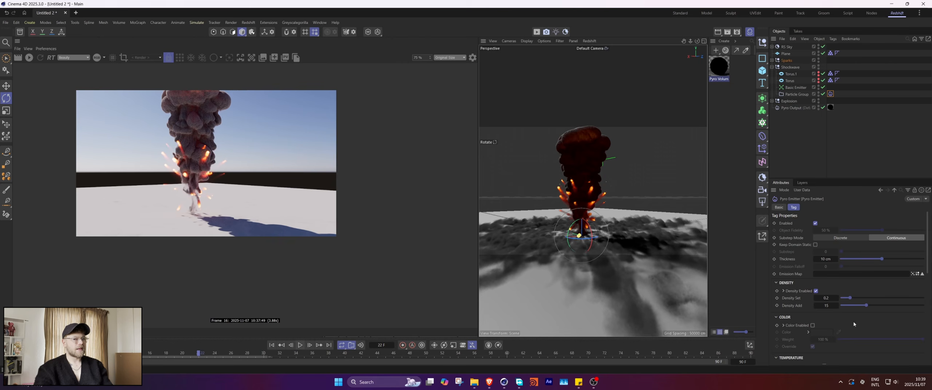
Set the Shockwave emitter's Density Set to 0.5 and replay the simulation to frame 20
click(826, 298)
drag(815, 301, 831, 298)
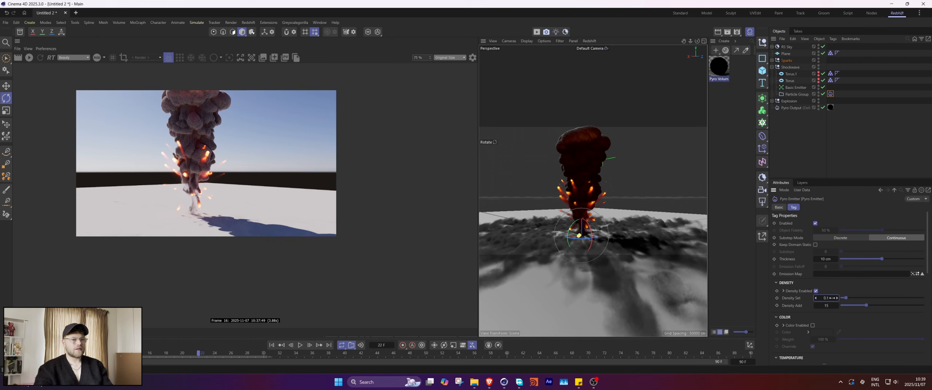
key(Return)
click(300, 345)
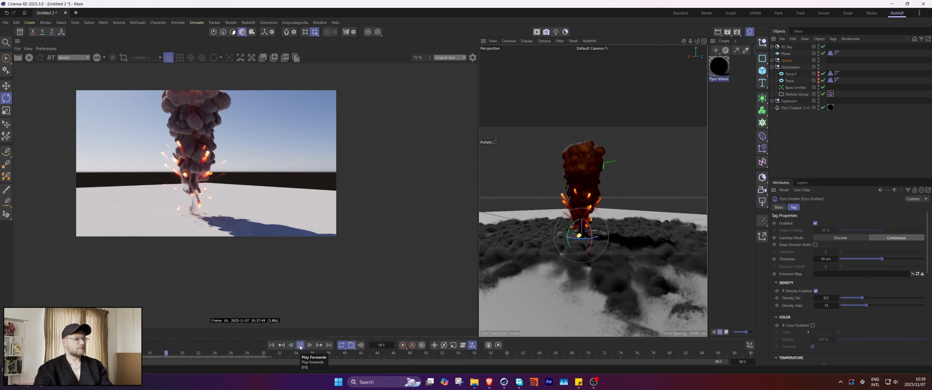
Restart the render preview and frame the whole explosion and shockwave from a higher, more distant viewpoint
click(30, 59)
drag(709, 64, 832, 105)
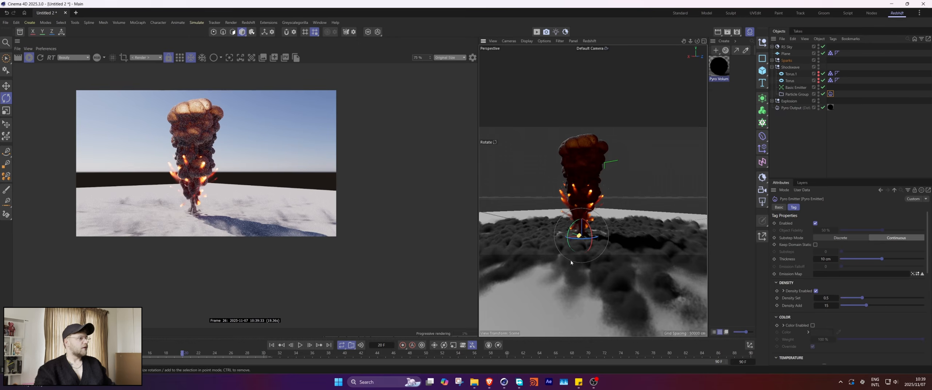
alt+drag(570, 260, 602, 228)
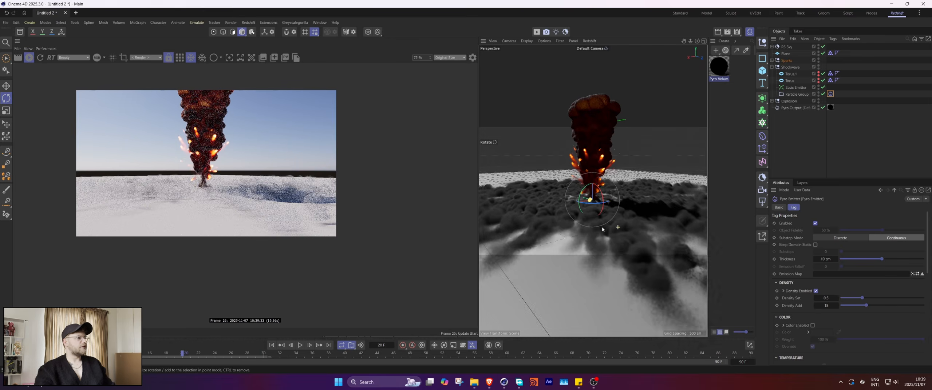
scroll(602, 229, down, 3)
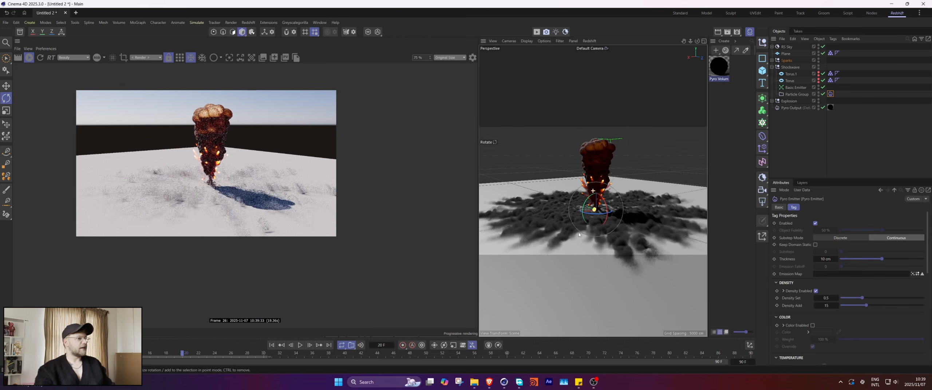
Open the Pyro Volume material in the Node Editor and set its Scatter Coefficient to 1.45
double_click(719, 67)
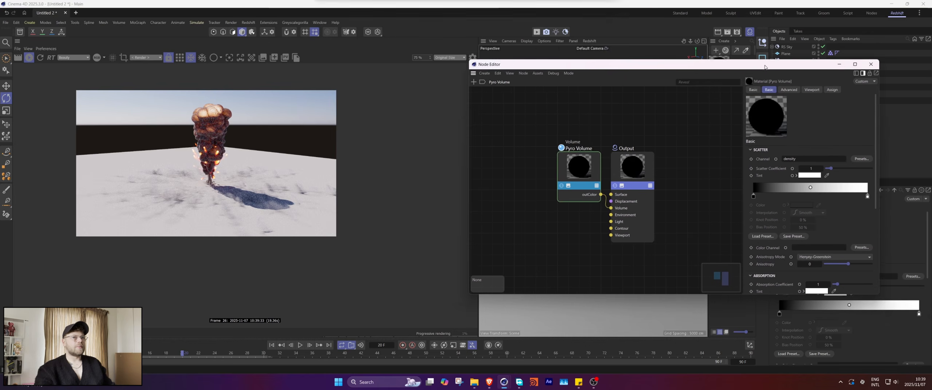
drag(764, 67, 706, 62)
drag(771, 163, 775, 164)
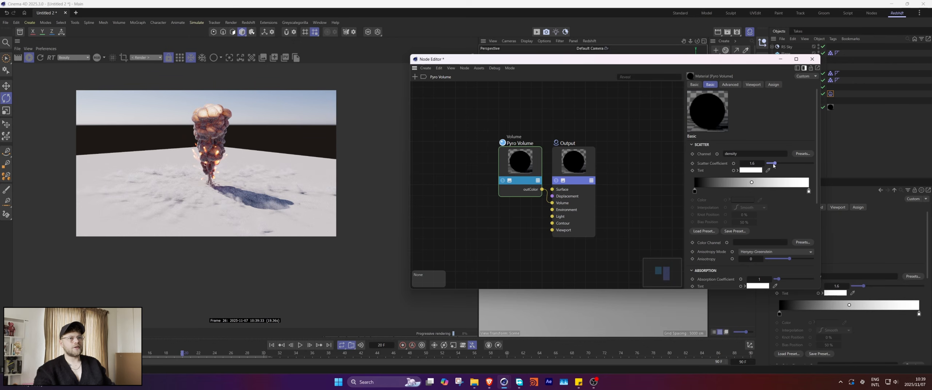
drag(775, 163, 772, 164)
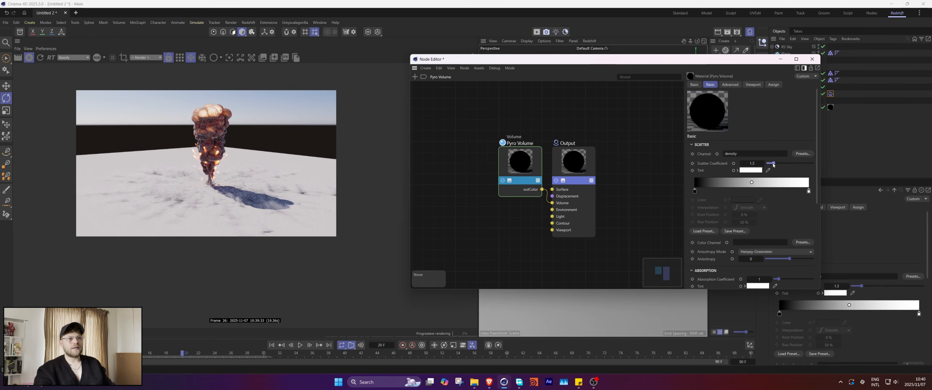
drag(773, 164, 773, 165)
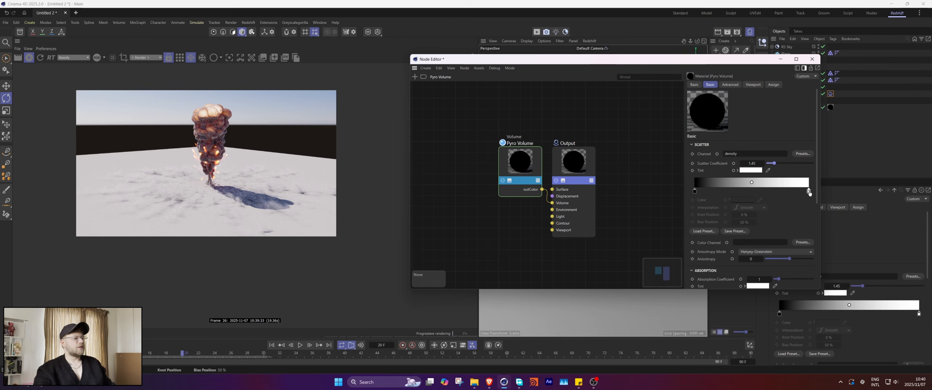
Set Old Max in the Pyro Volume's Density Remap Range to 0.26 and return to its basic scatter settings
click(730, 85)
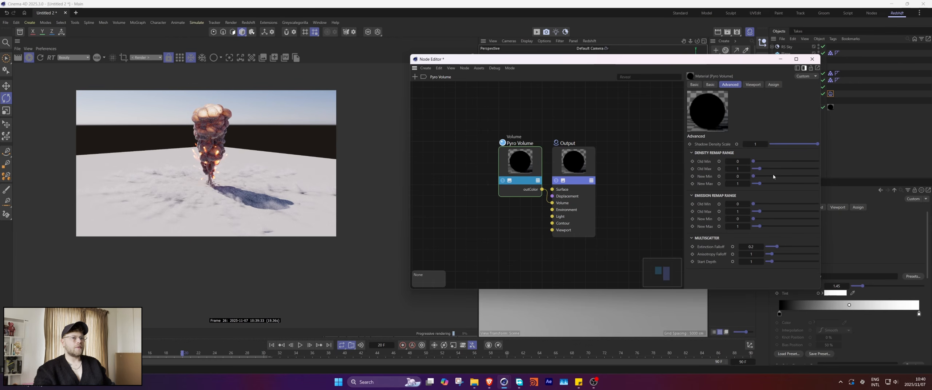
drag(761, 171, 757, 170)
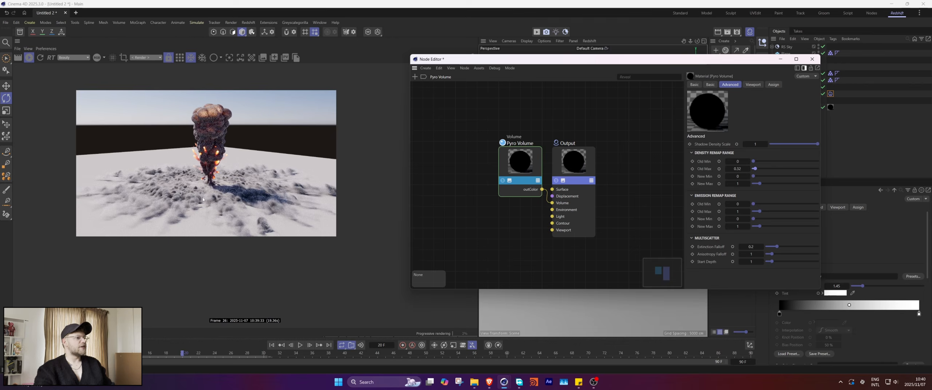
scroll(202, 199, up, 5)
scroll(205, 198, down, 3)
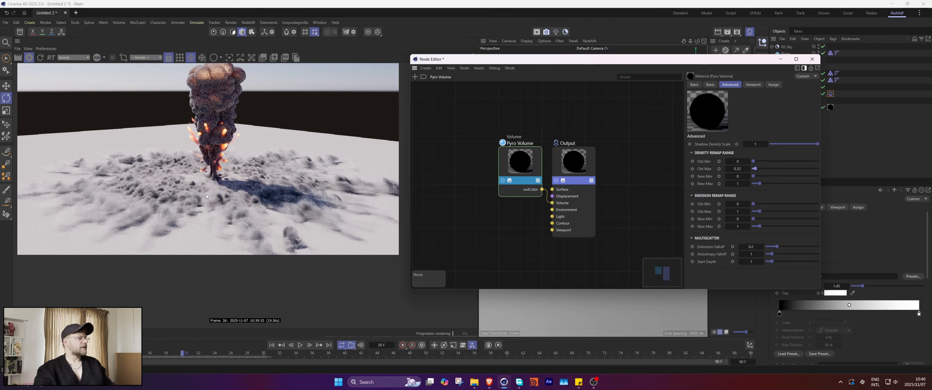
scroll(206, 197, down, 3)
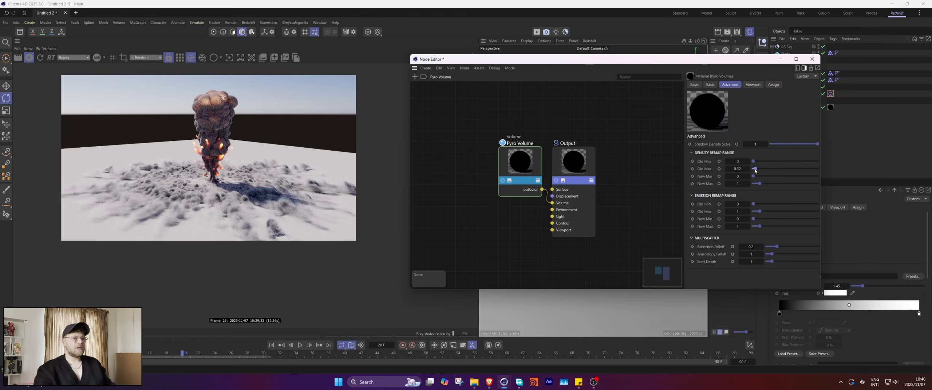
drag(755, 170, 754, 171)
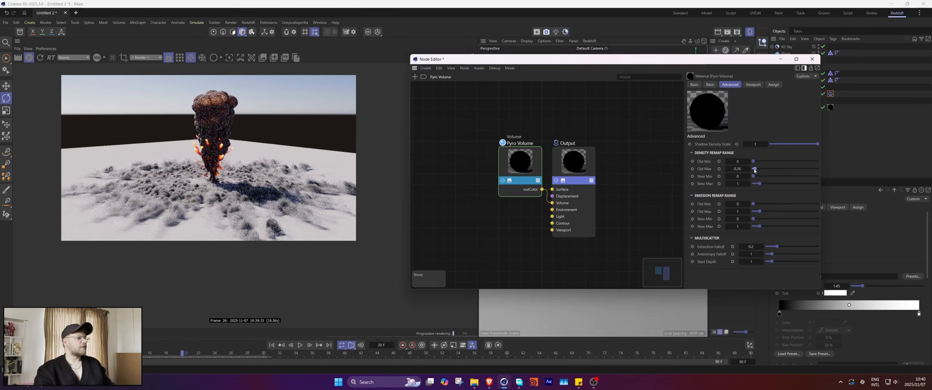
click(710, 84)
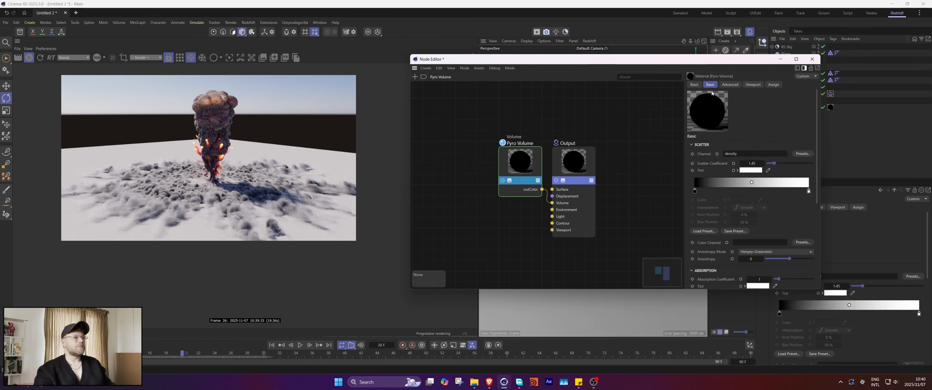
Try an Emission Scale of 1.5 on the Pyro Volume, raise it to 2, and check the explosion render up close
scroll(762, 257, down, 5)
click(747, 250)
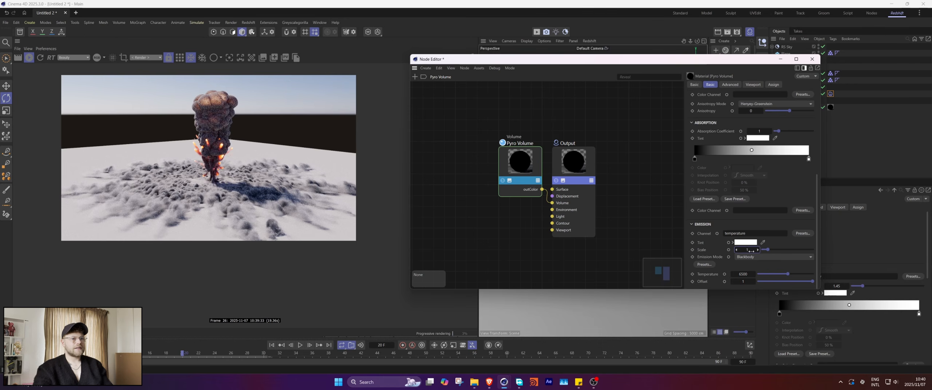
text(1.5)
key(Return)
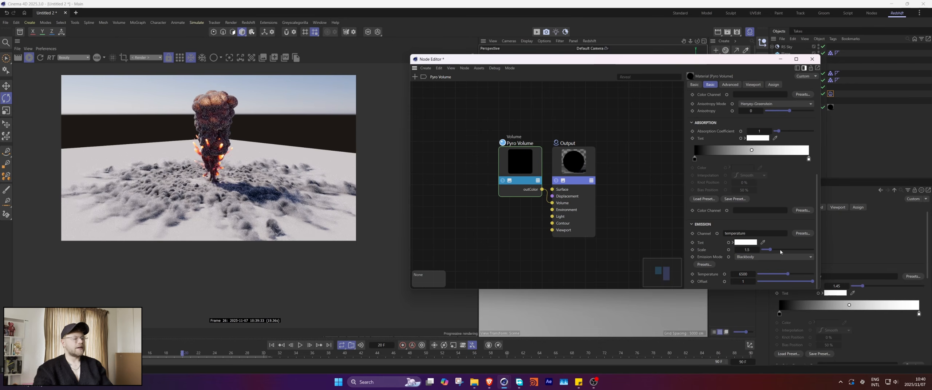
click(746, 250)
text(2)
key(Return)
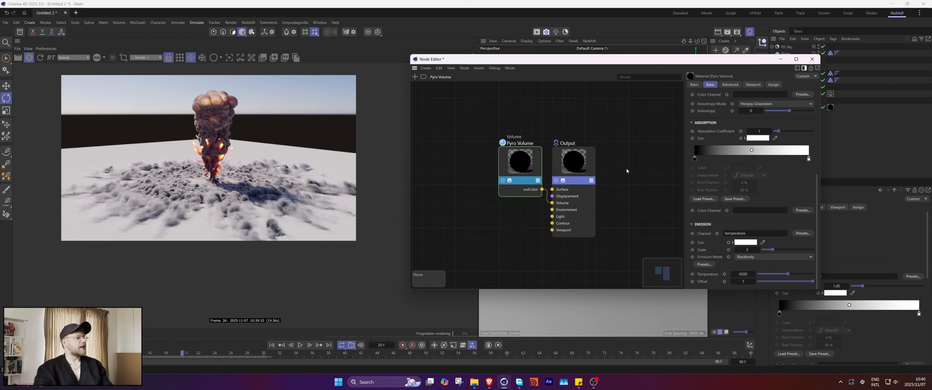
scroll(182, 118, up, 5)
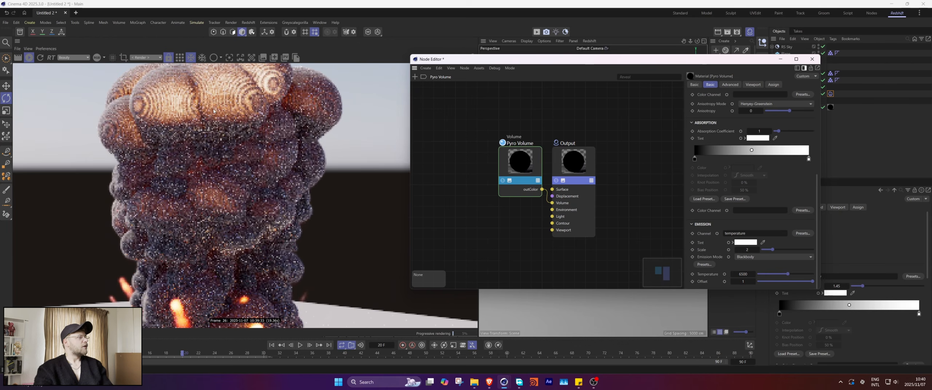
scroll(219, 87, down, 3)
scroll(217, 84, up, 3)
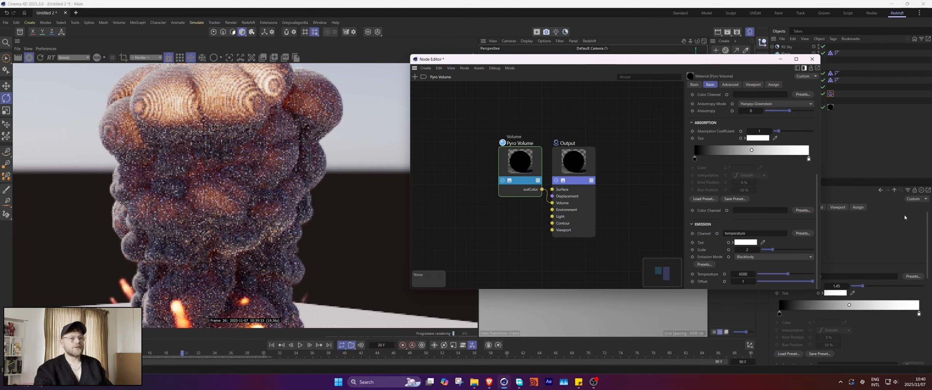
Open the scene's pyro simulation settings and raise the Density Smooth Factor to 93.1%
click(897, 249)
key(ctrl+d)
scroll(810, 321, down, 10)
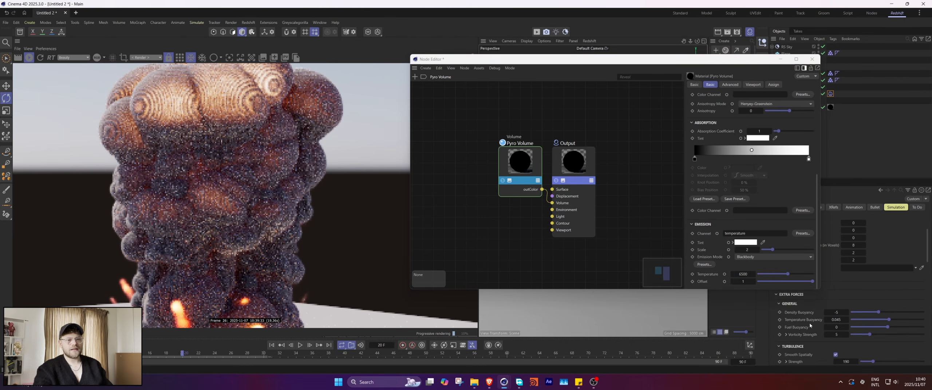
scroll(803, 326, down, 5)
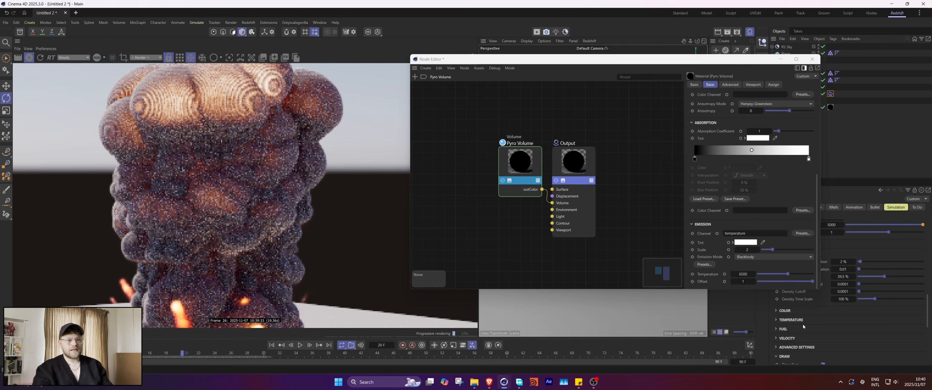
drag(859, 277, 917, 277)
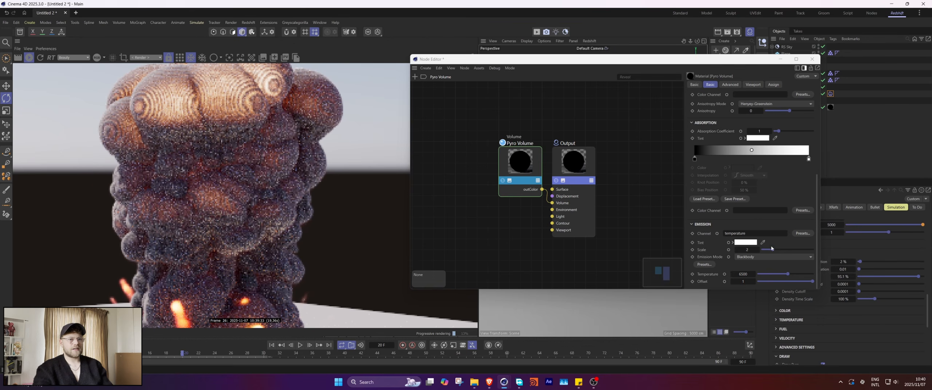
Stop the render preview, replay the simulation to frame 21, and restart the preview
click(29, 57)
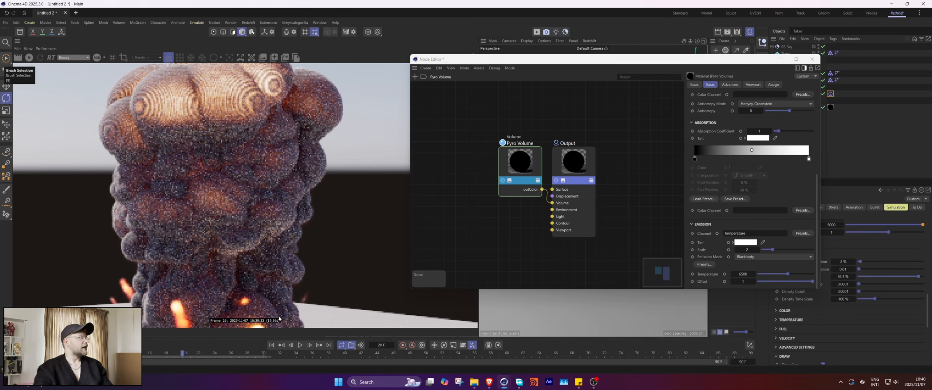
click(301, 345)
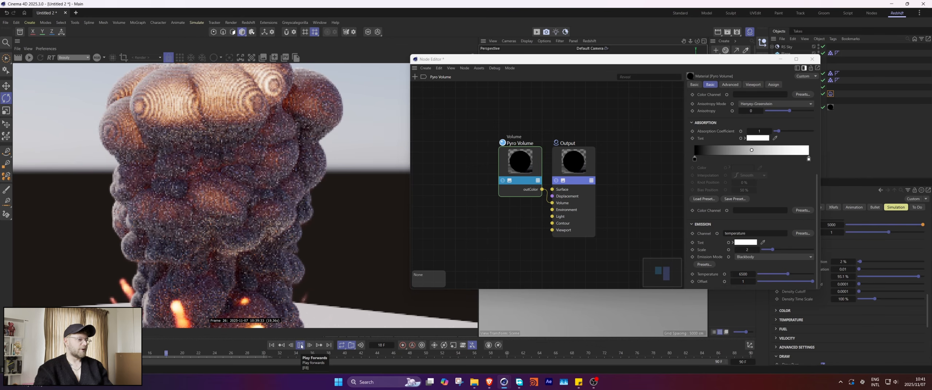
click(299, 347)
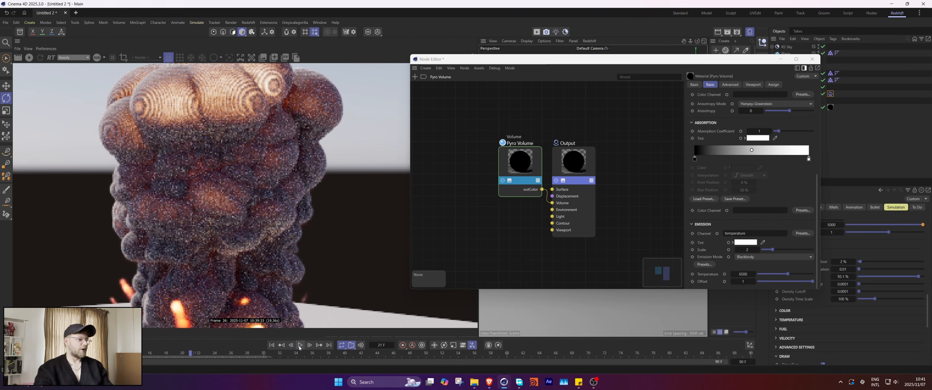
click(28, 57)
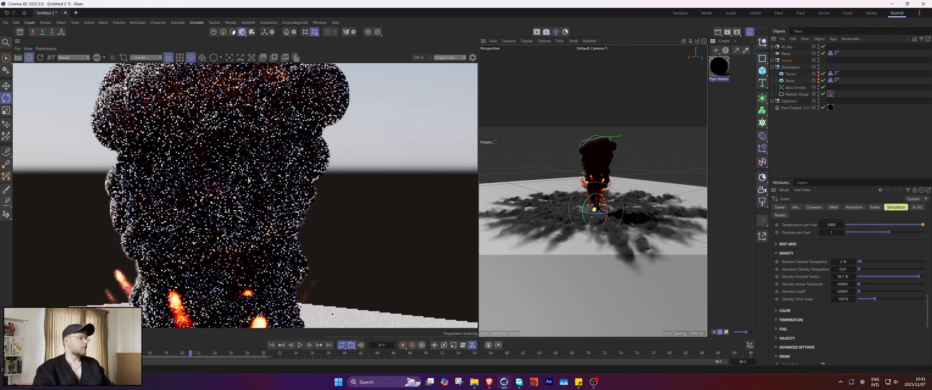
Examine the render preview up close and as a whole to judge the smoke column's smoothness and noise
scroll(254, 155, down, 6)
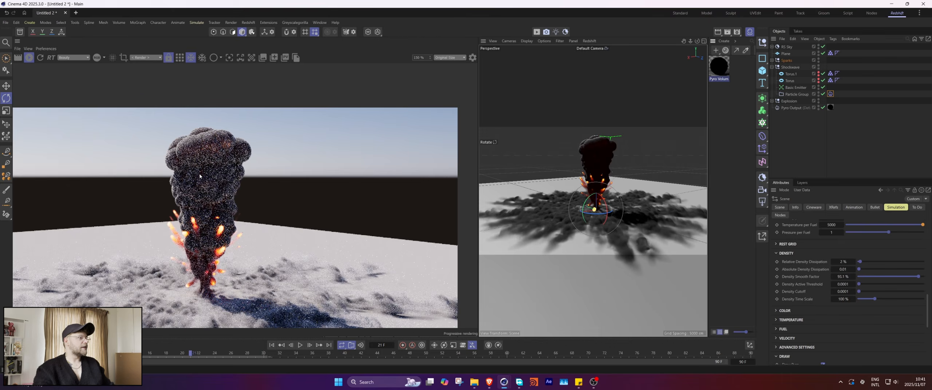
scroll(199, 177, up, 3)
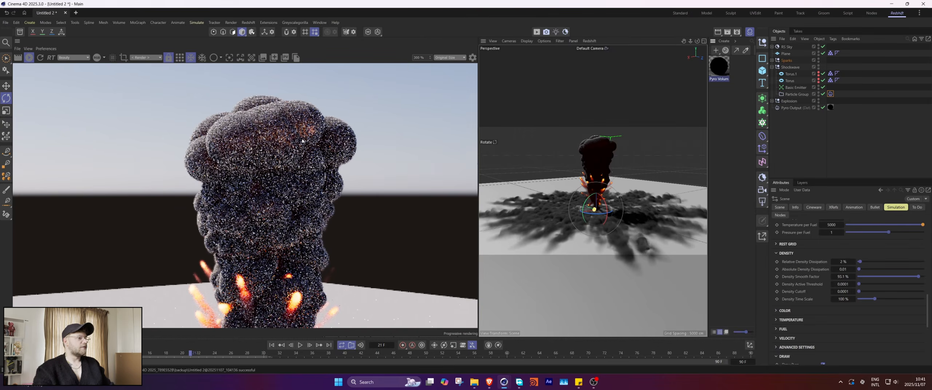
scroll(302, 140, down, 4)
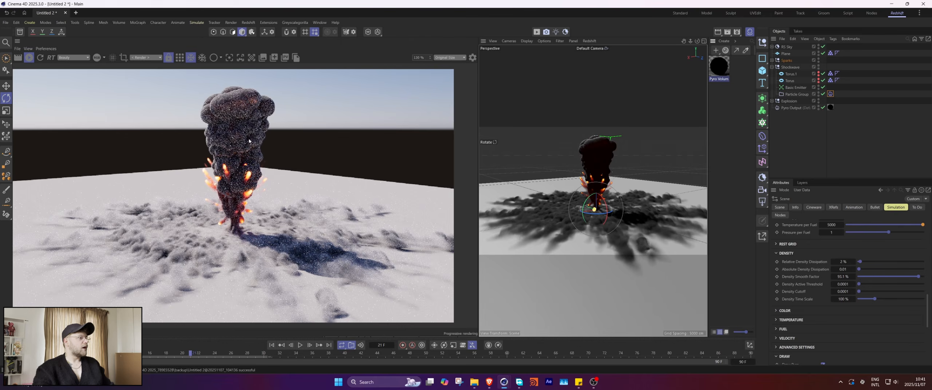
scroll(248, 141, up, 2)
scroll(248, 140, down, 3)
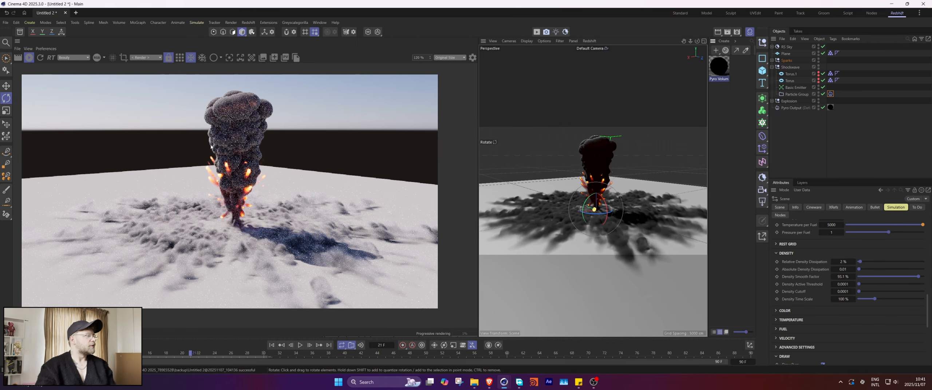
scroll(225, 165, up, 5)
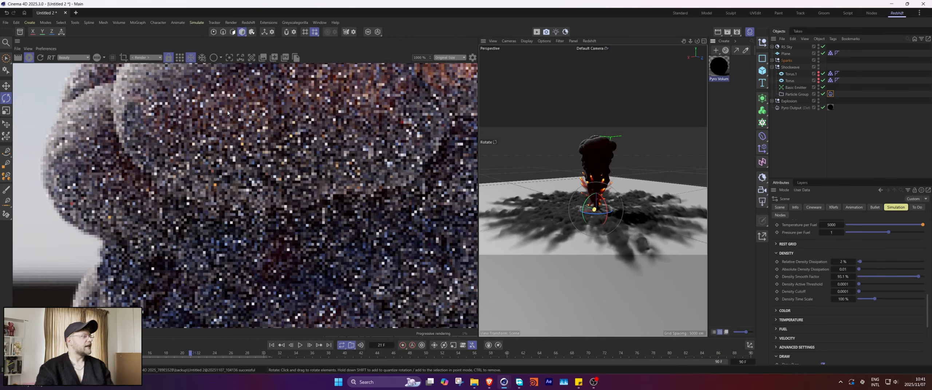
scroll(228, 113, down, 4)
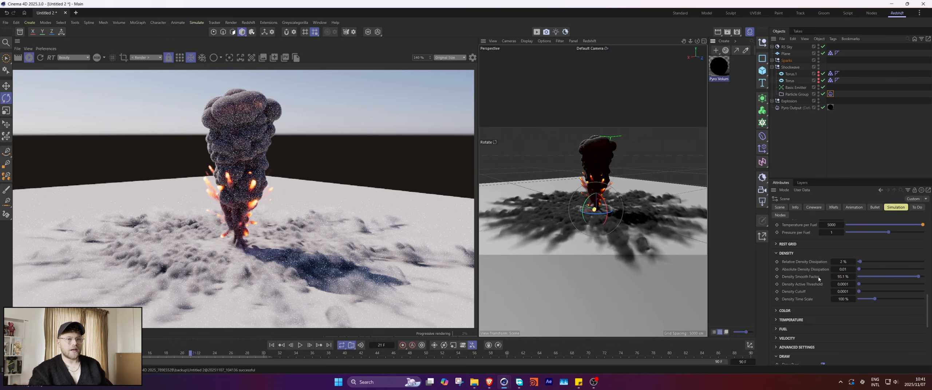
scroll(250, 190, down, 2)
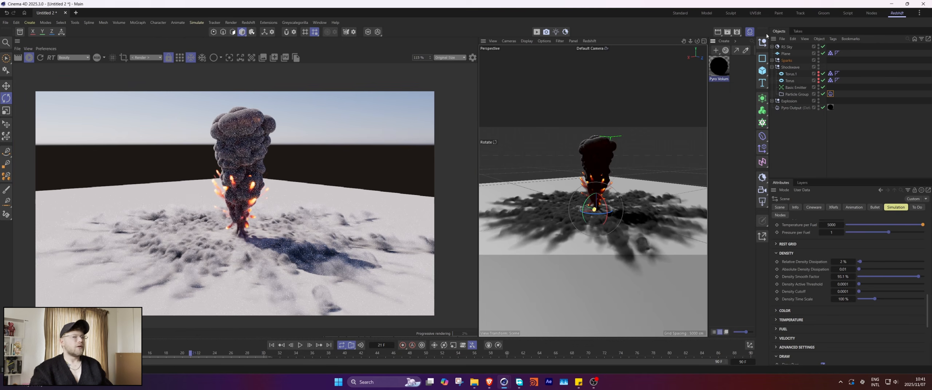
Reopen the Pyro Volume material and lower its Absorption Coefficient to 0.46
double_click(725, 74)
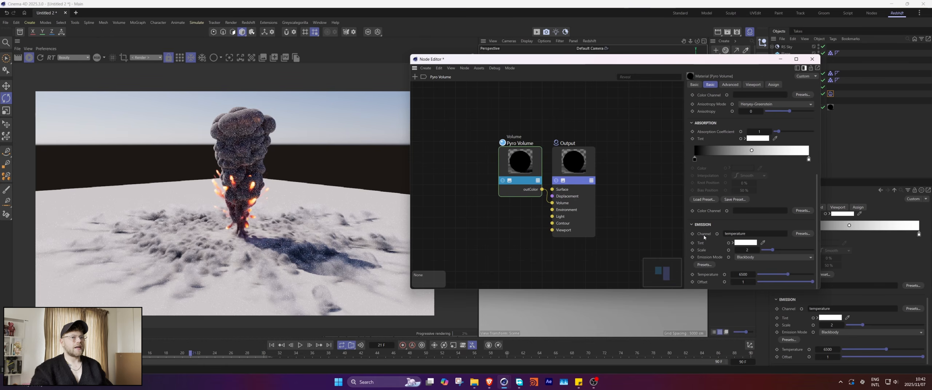
drag(779, 213, 778, 215)
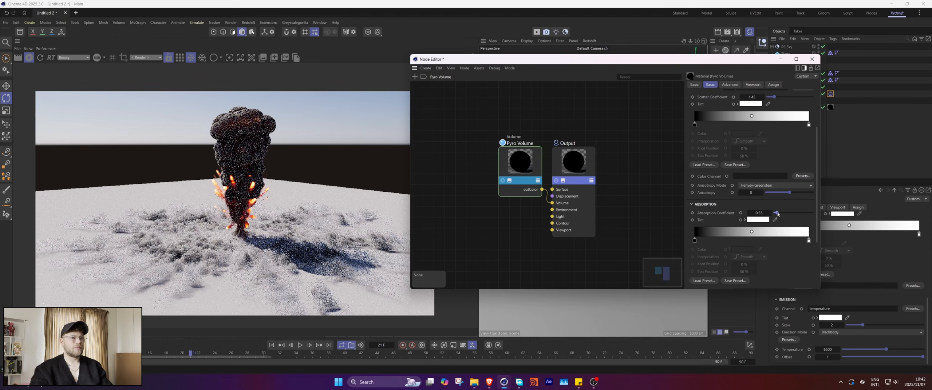
drag(778, 214, 763, 213)
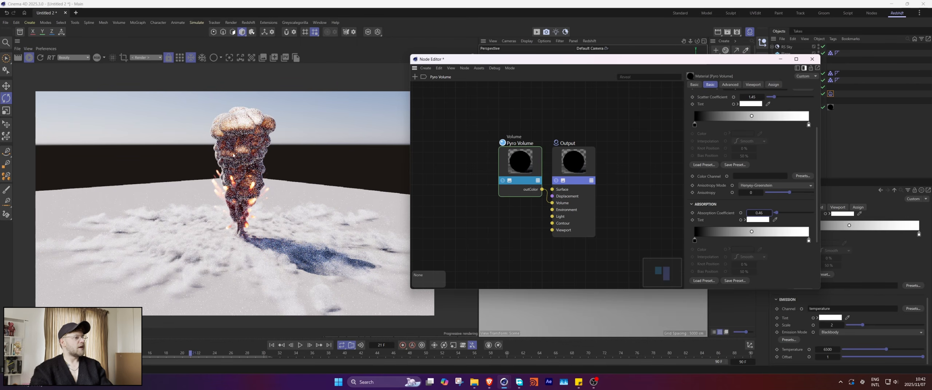
scroll(719, 211, down, 3)
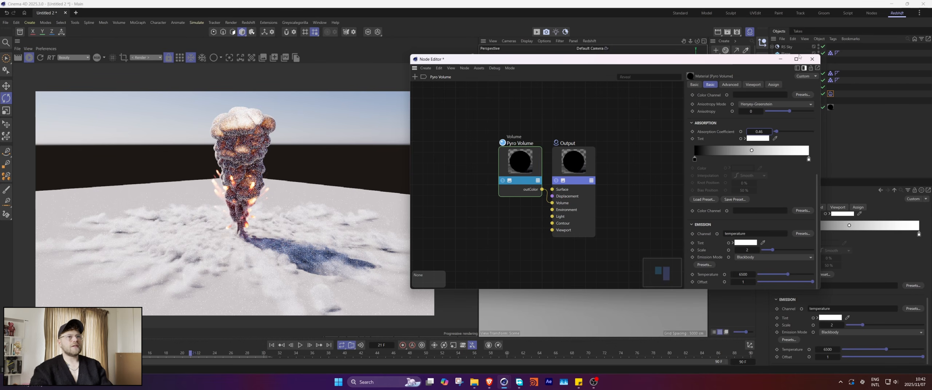
Close the Node Editor and disable the RS Sky and RS Sun in the scene
click(811, 59)
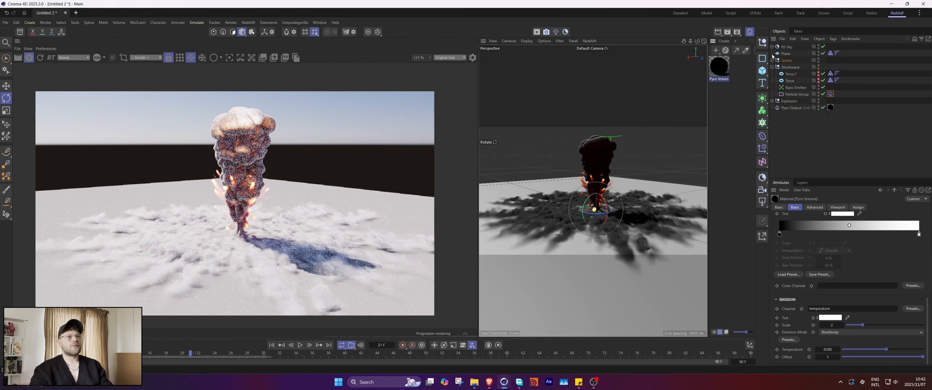
click(823, 47)
click(823, 53)
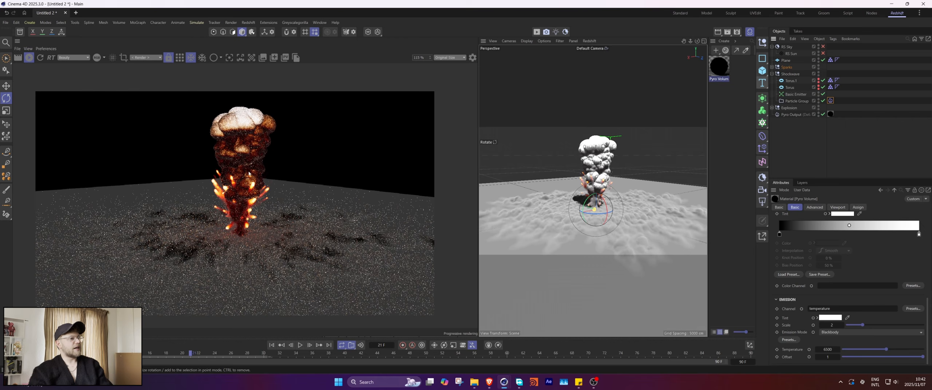
Switch the Pyro Volume's Emission Mode to Color Ramp and colour the ramp's end knot orange with hue 27° and saturation 94%
double_click(719, 67)
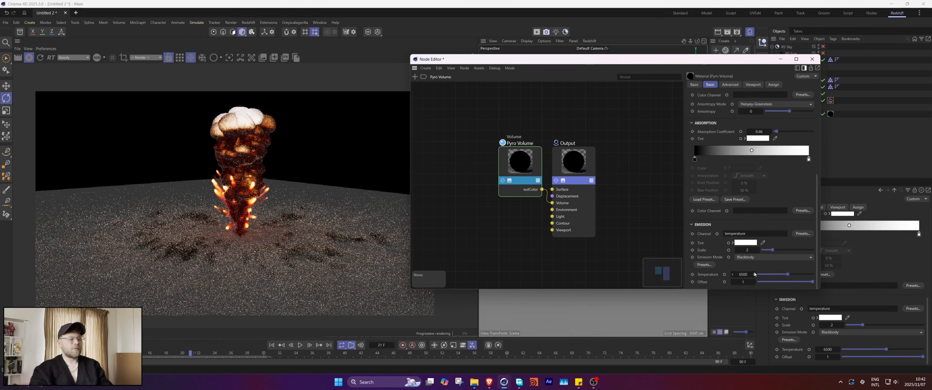
click(768, 257)
click(752, 271)
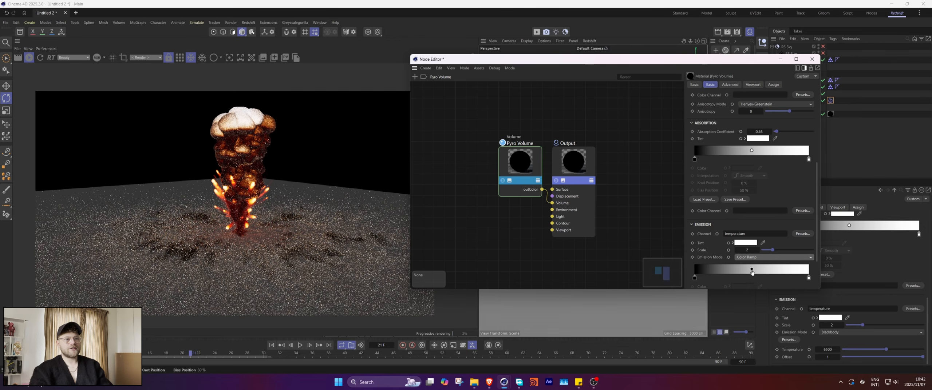
double_click(809, 279)
drag(749, 285, 843, 293)
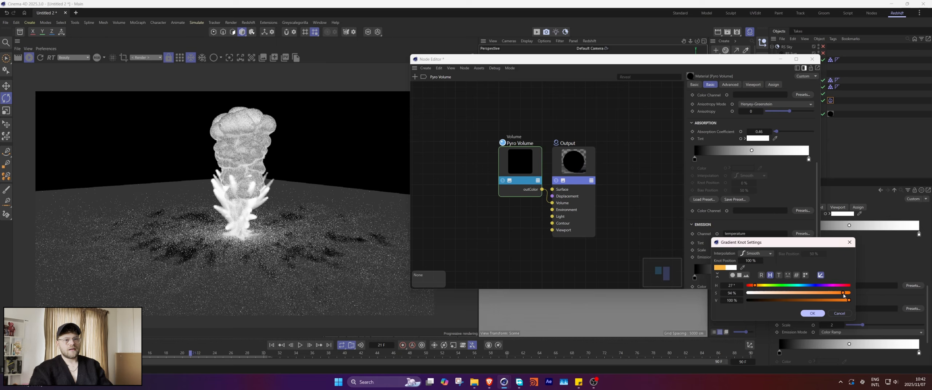
click(811, 312)
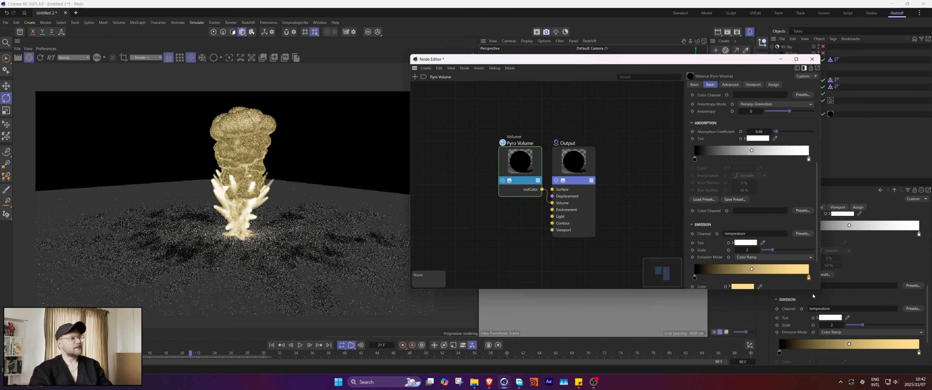
Recolour the emission ramp's end knot with hue 10° and saturation 100%
key(ctrl+a)
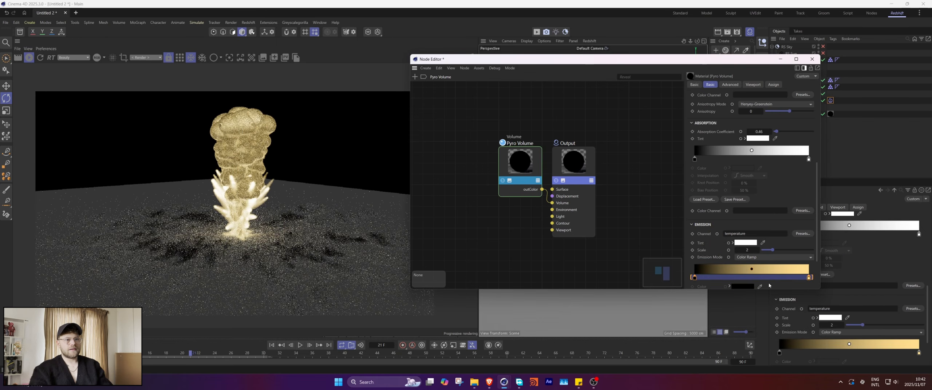
double_click(808, 277)
drag(754, 283, 750, 286)
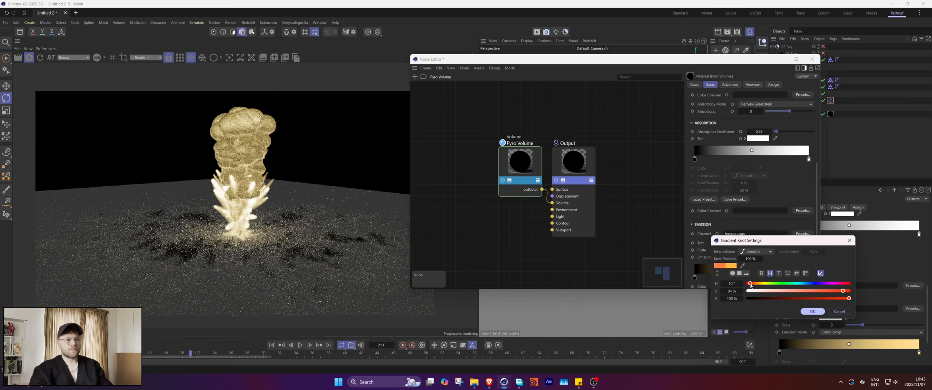
click(812, 311)
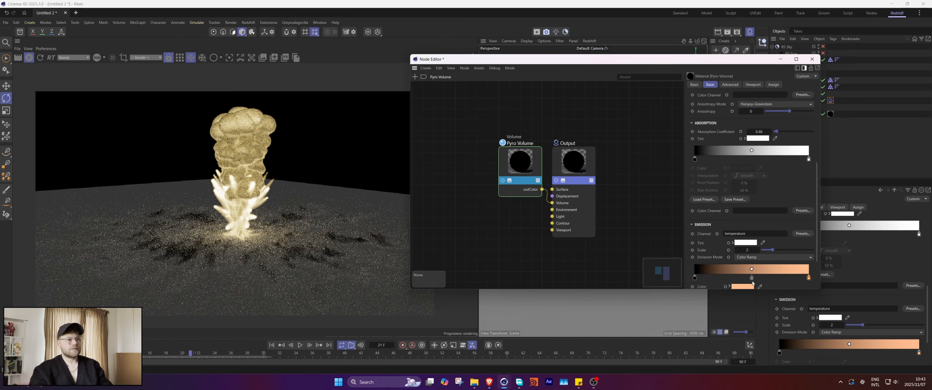
double_click(809, 277)
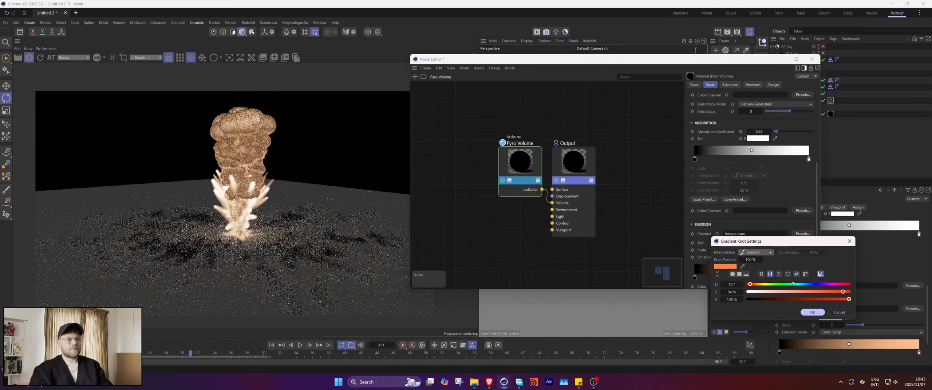
drag(843, 292, 851, 292)
click(812, 312)
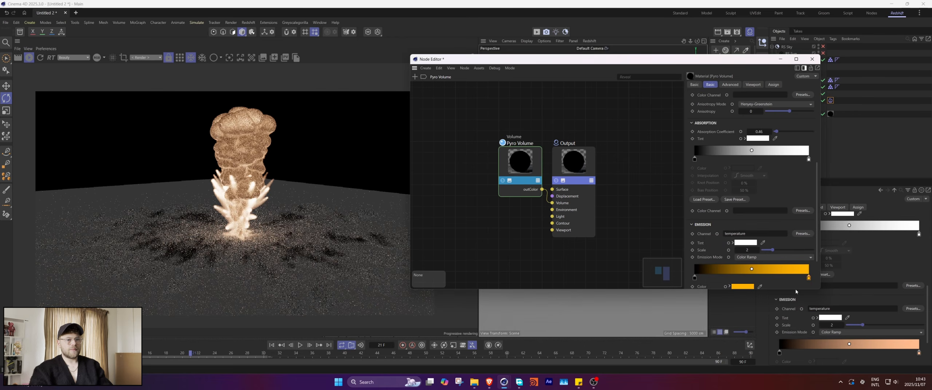
Recolour the emission ramp's end knot a softer orange, bypassing the picker's colour management and lowering saturation to 86%
double_click(808, 278)
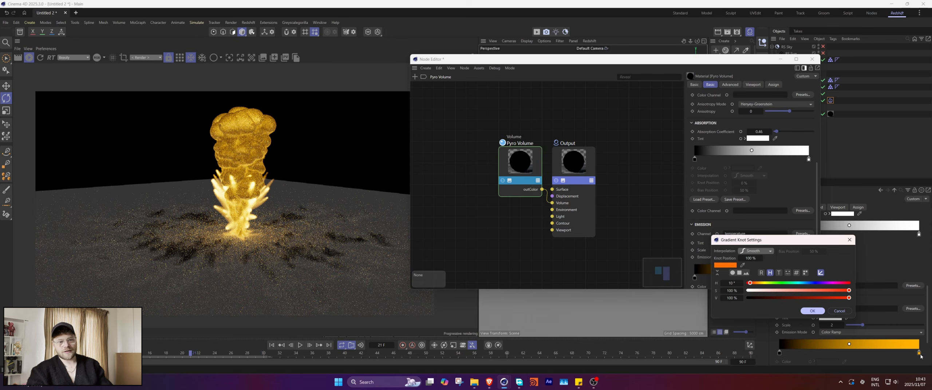
click(820, 273)
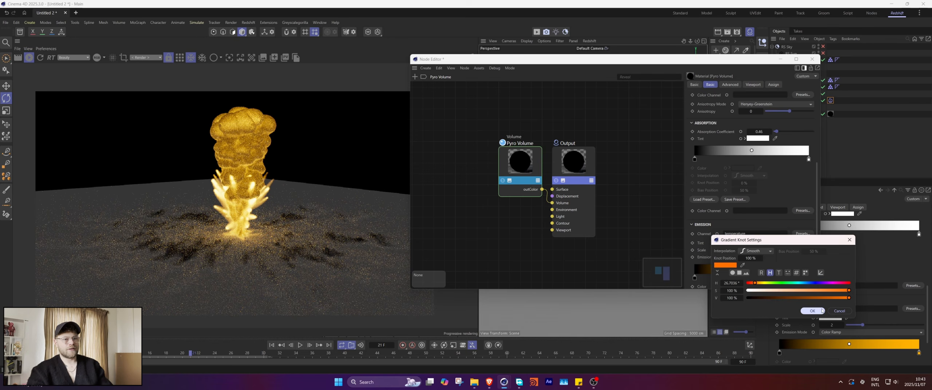
click(821, 310)
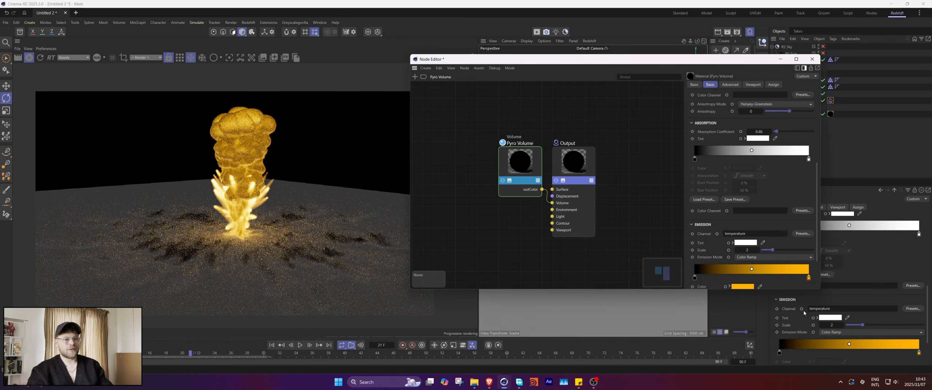
double_click(808, 279)
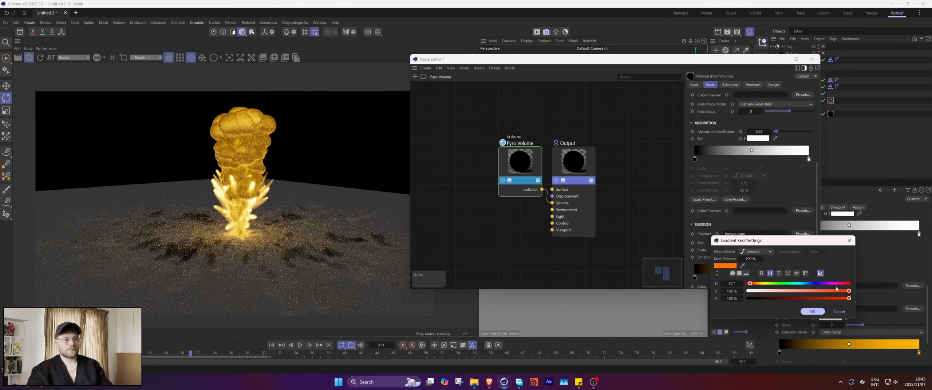
click(820, 273)
drag(849, 291, 835, 291)
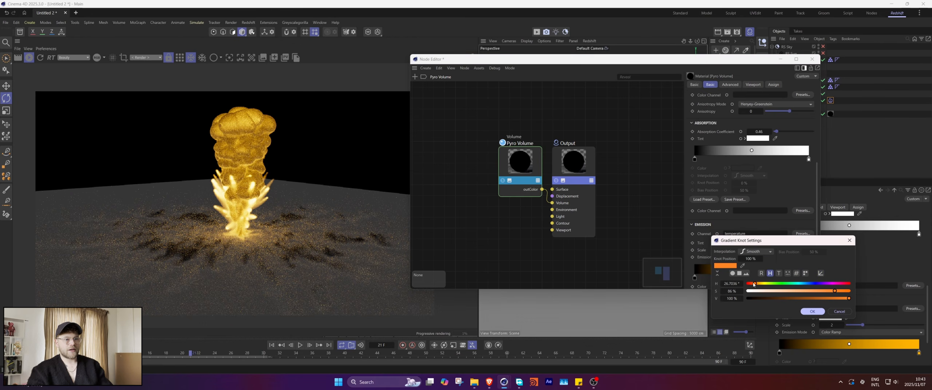
drag(753, 285, 752, 284)
click(812, 311)
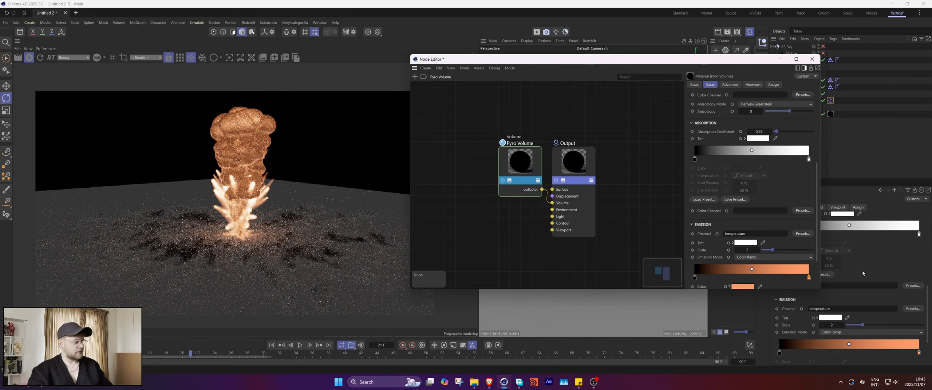
Convert the project's render space to ACEScg in its colour management settings
click(861, 253)
key(ctrl+d)
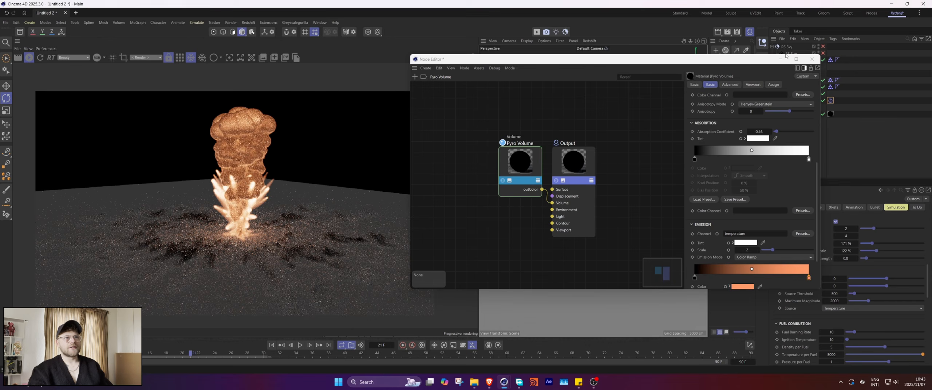
drag(731, 59, 558, 61)
click(780, 207)
click(820, 304)
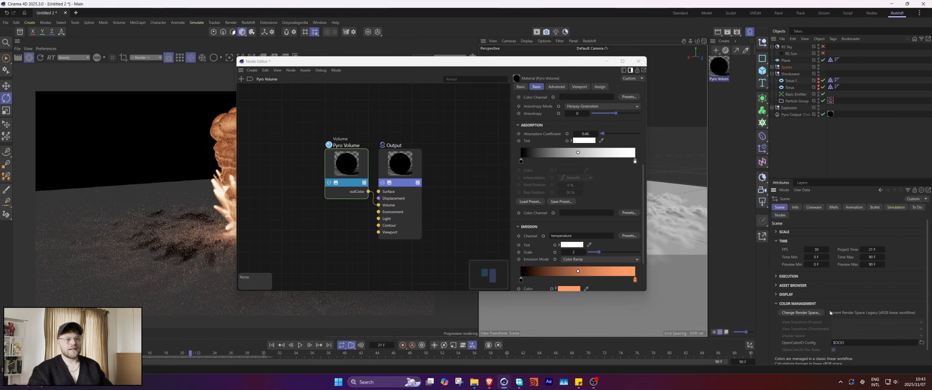
click(800, 312)
click(813, 306)
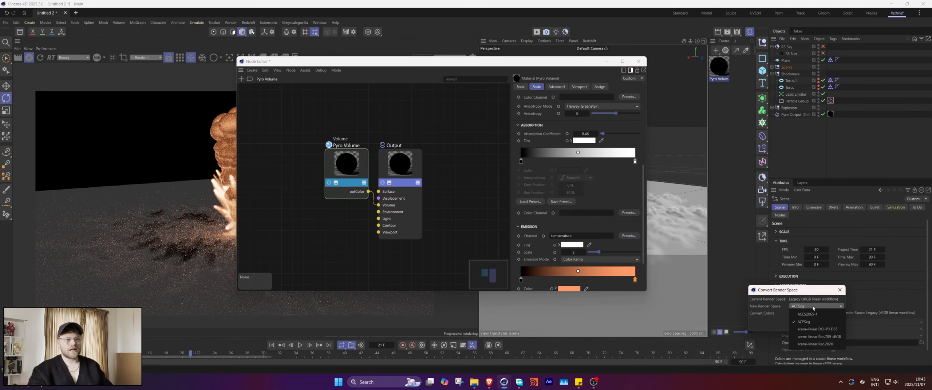
click(807, 322)
click(803, 324)
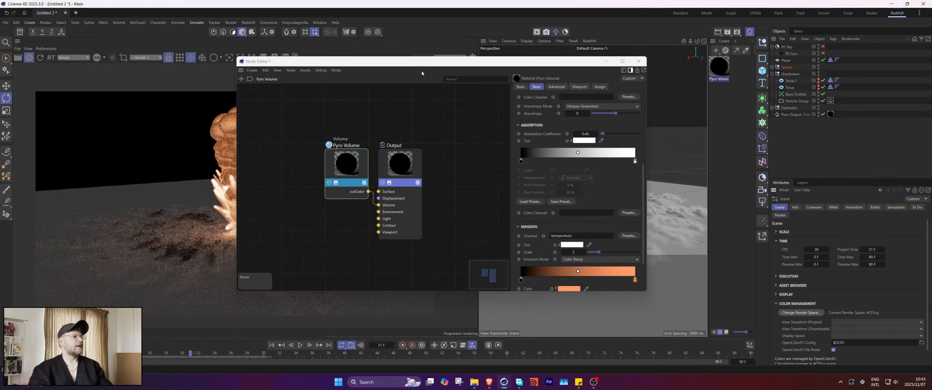
Recolour the Pyro Volume emission ramp's end knot a strong, more saturated orange with hue 29°
drag(422, 73, 643, 54)
double_click(856, 260)
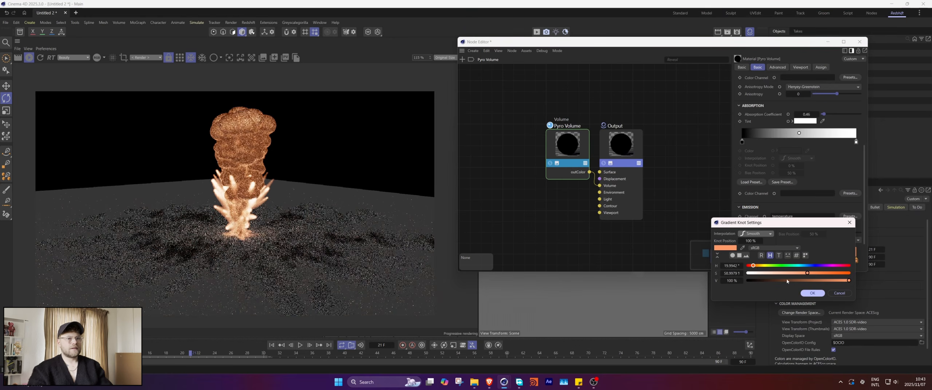
drag(753, 265, 756, 266)
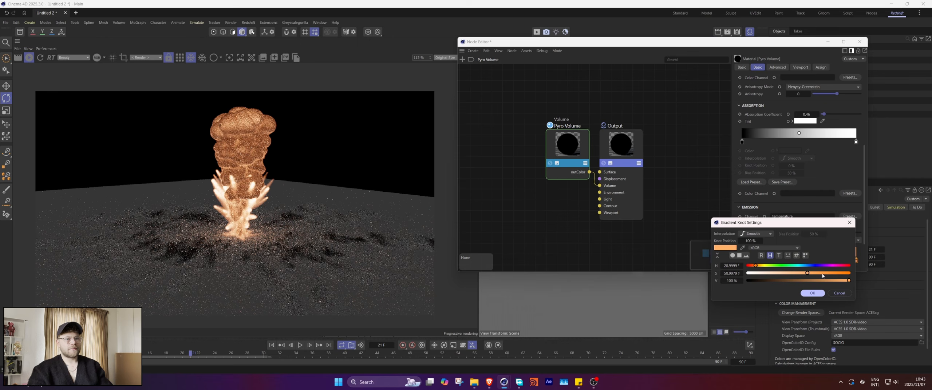
drag(822, 274, 842, 275)
click(813, 293)
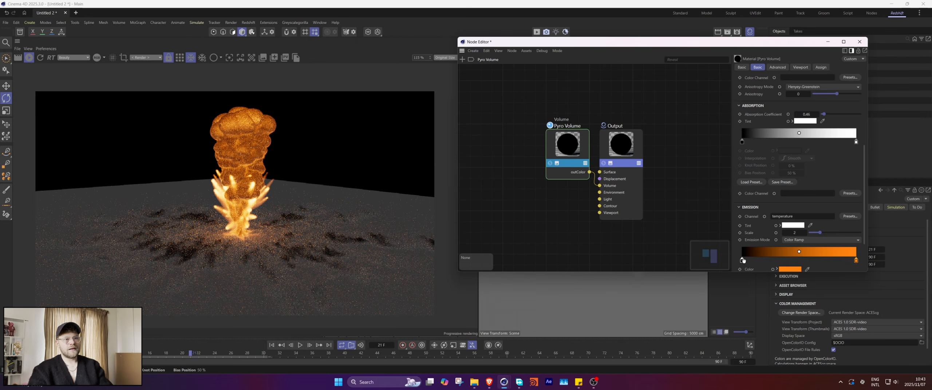
Shift the emission ramp's black start knot inward to about 8% to darken the explosion's cooler areas
drag(742, 260, 754, 261)
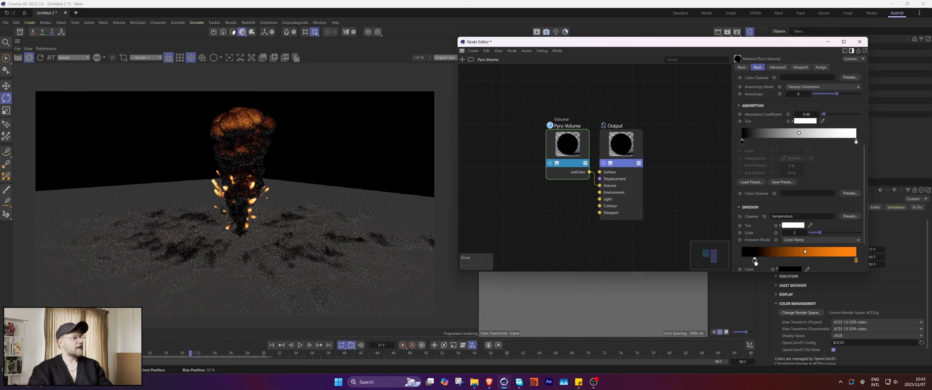
drag(754, 261, 751, 261)
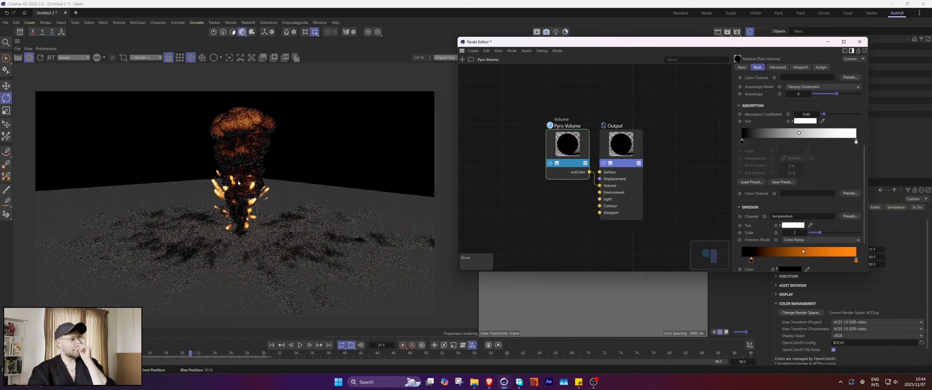
scroll(262, 207, down, 2)
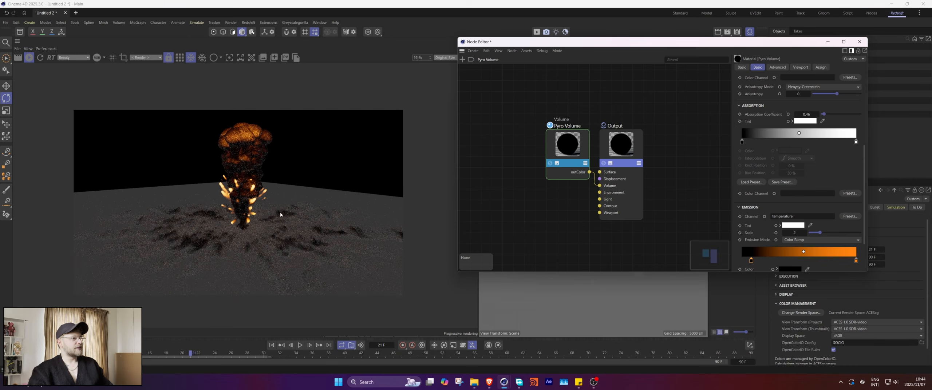
middle_drag(259, 202, 222, 188)
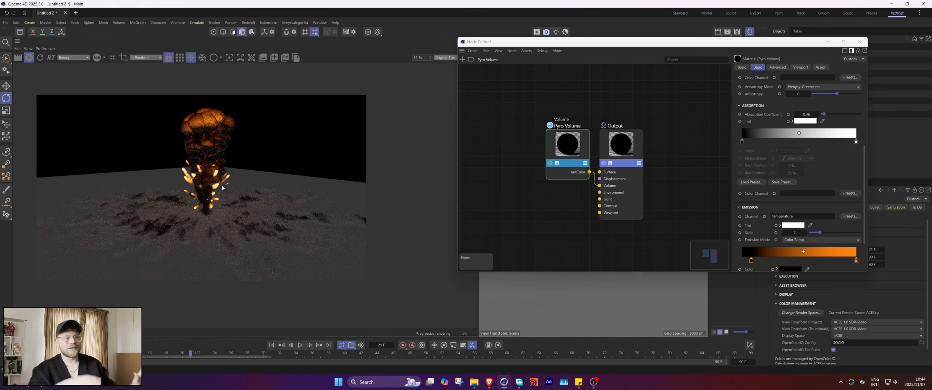
Add a Redshift Area Light and move it up and to the left of the explosion
click(827, 41)
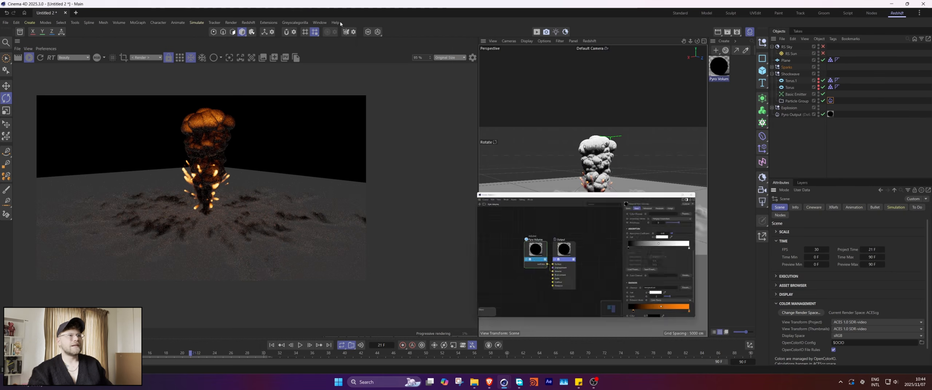
click(248, 22)
mouse_move(269, 42)
click(309, 68)
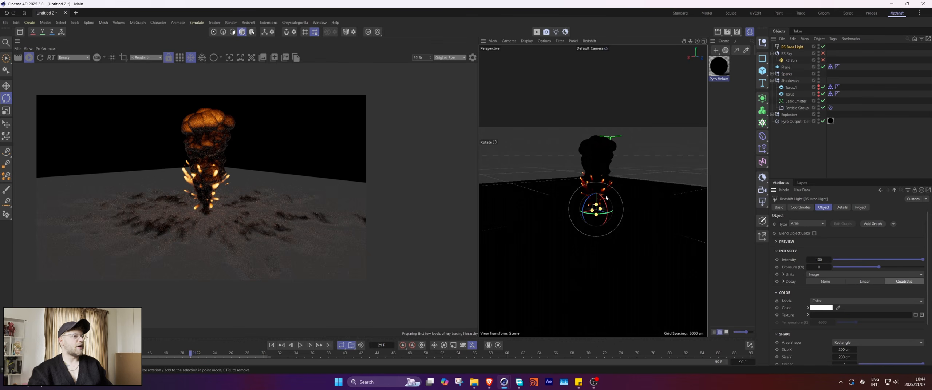
drag(597, 193, 597, 215)
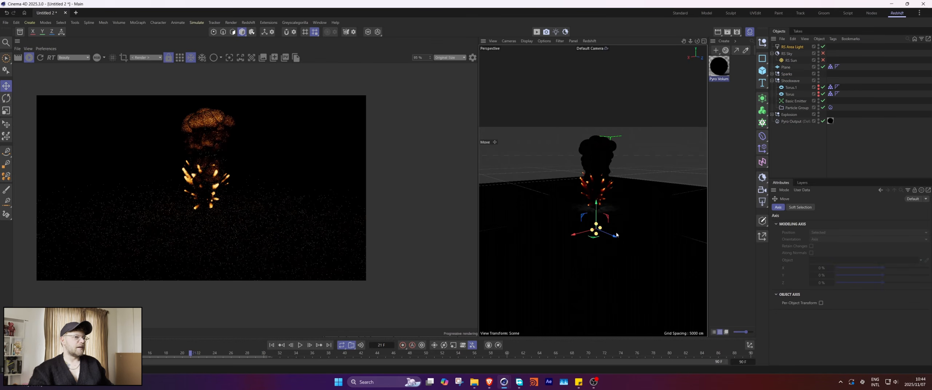
drag(596, 215, 523, 140)
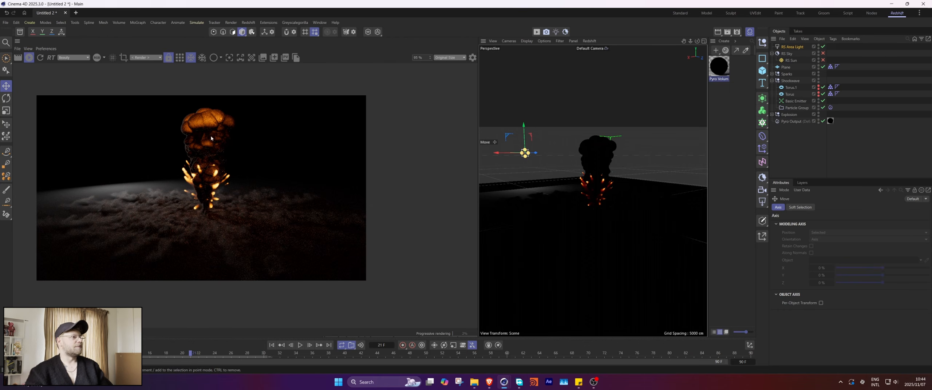
Duplicate the Pyro Volume material and re-enable the RS Sky and RS Sun
double_click(712, 69)
drag(731, 50, 659, 160)
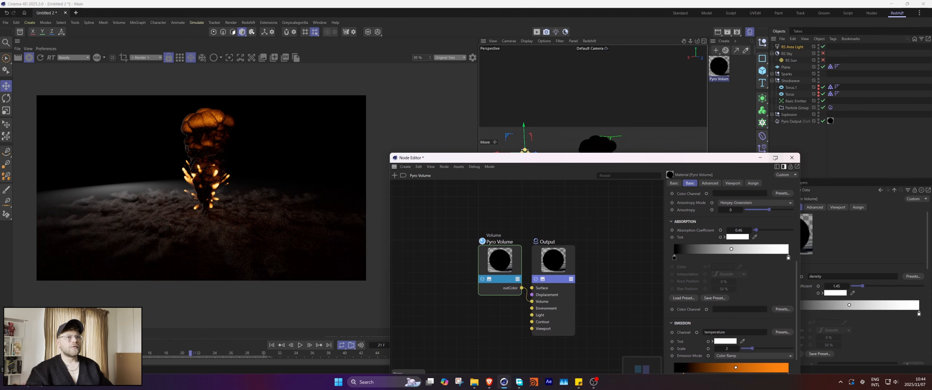
ctrl+drag(720, 67, 739, 68)
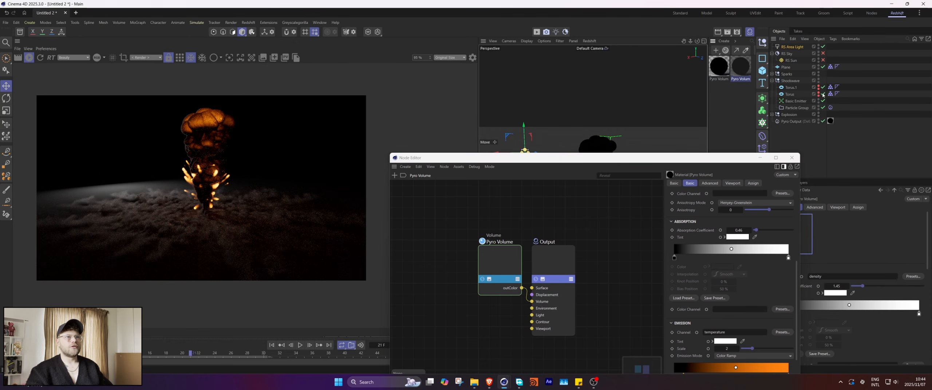
click(830, 121)
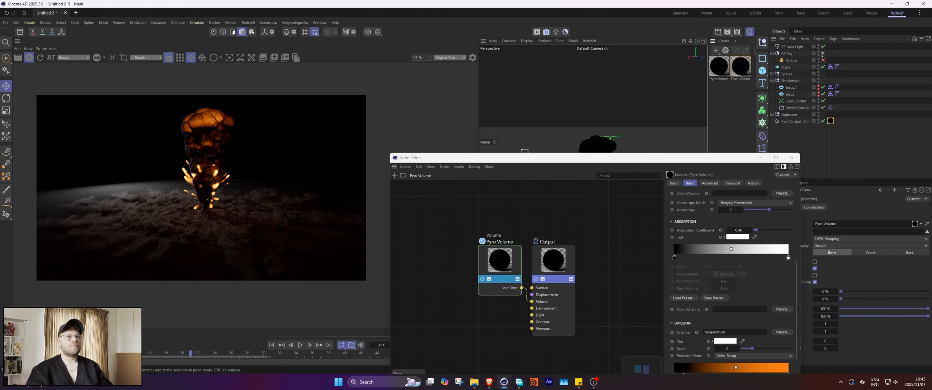
drag(687, 158, 684, 65)
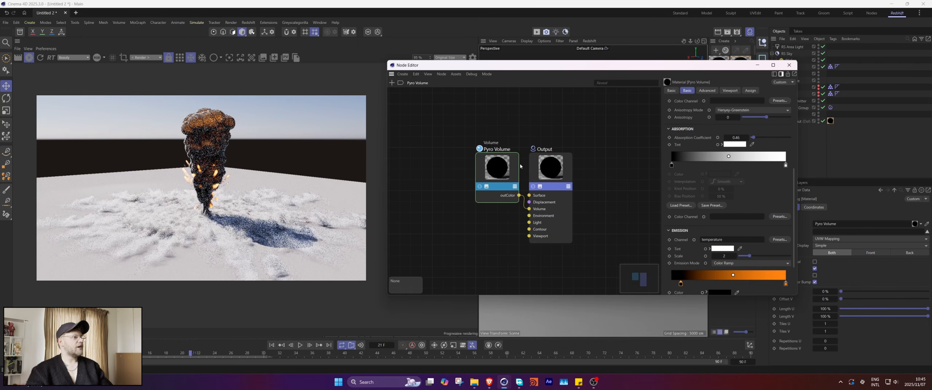
Colour the Pyro Volume scatter ramp's end knot purple with hue 272° and saturation about 58%
scroll(705, 102, up, 4)
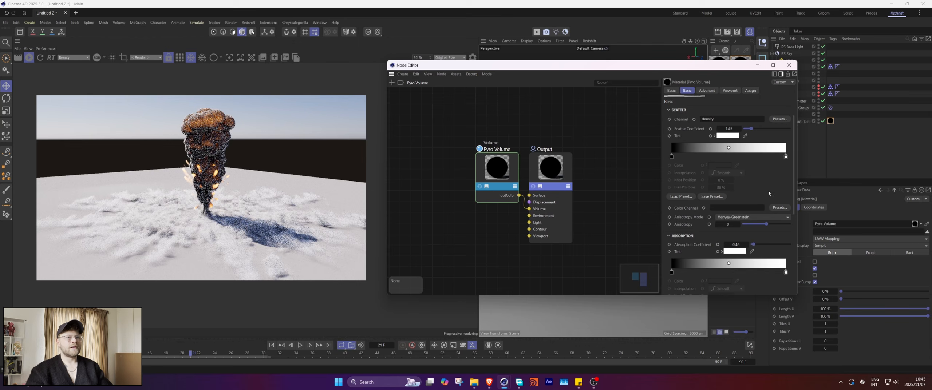
double_click(785, 197)
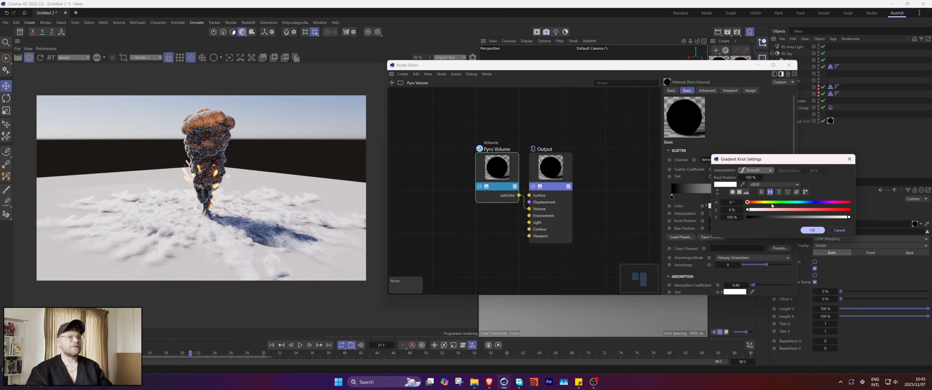
click(824, 202)
drag(786, 210, 806, 210)
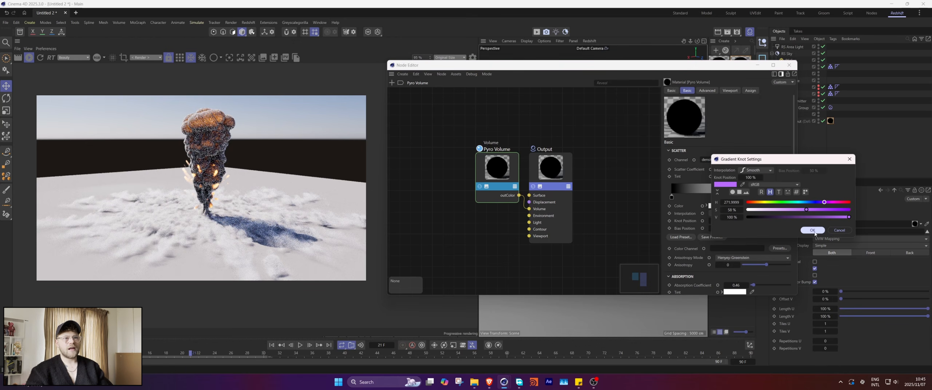
click(812, 230)
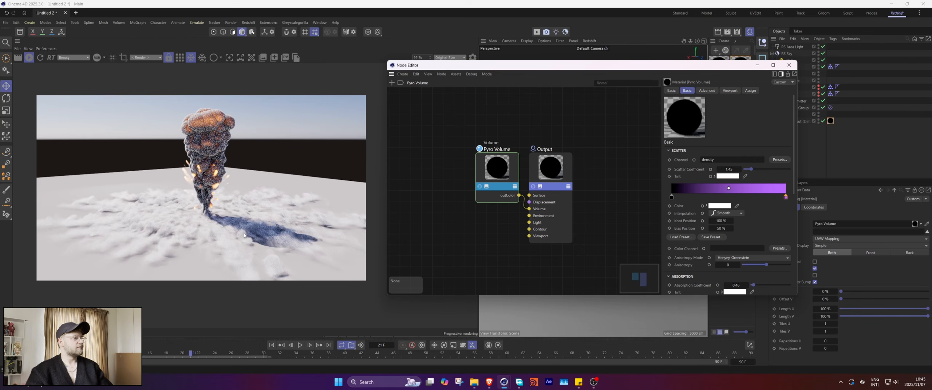
Colour the Pyro Volume absorption ramp's end knot light blue with hue about 200°
click(857, 142)
drag(716, 68, 634, 99)
click(831, 121)
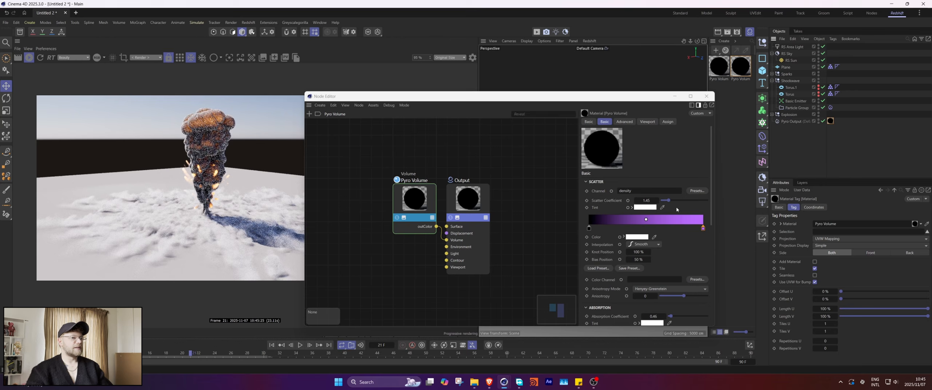
scroll(676, 255, down, 2)
click(702, 302)
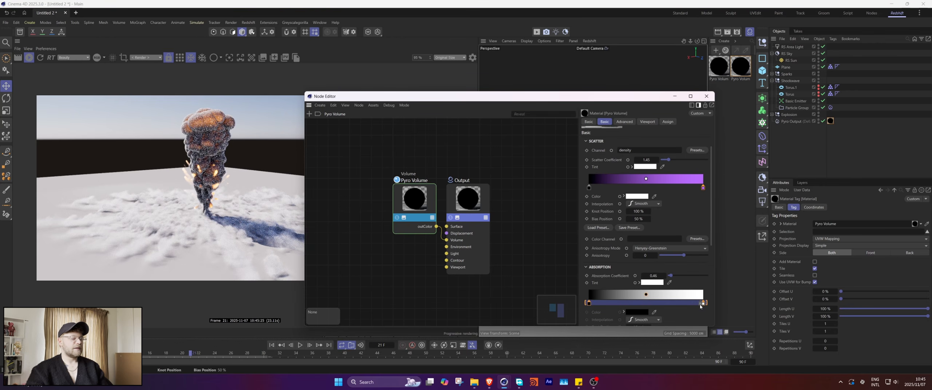
double_click(702, 303)
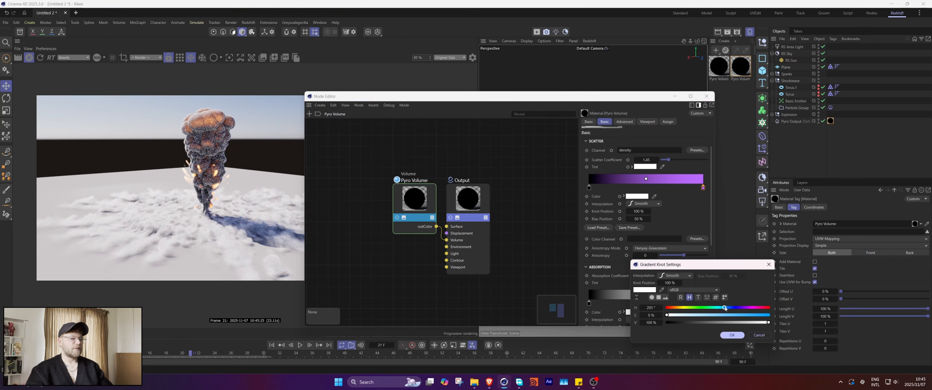
click(732, 335)
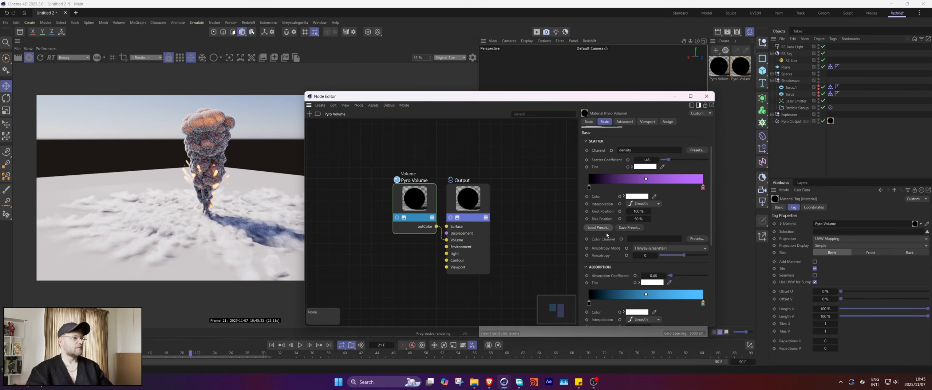
Colour the Pyro Volume emission ramp's end knot light cyan-blue and assign the recoloured material to the Pyro Output object
scroll(605, 240, down, 5)
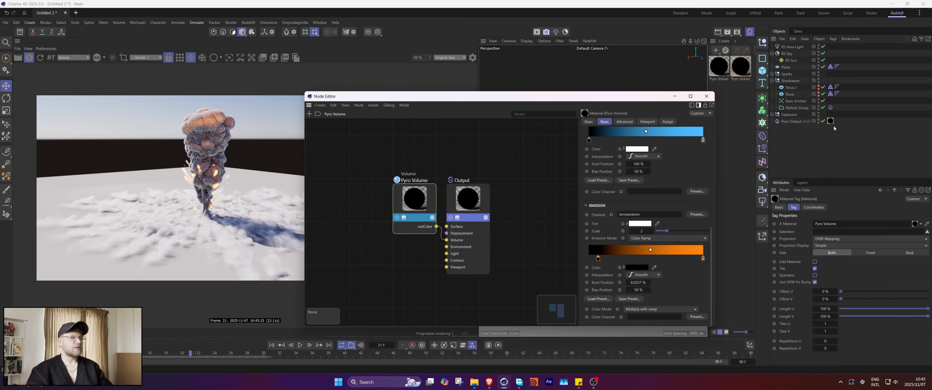
click(740, 67)
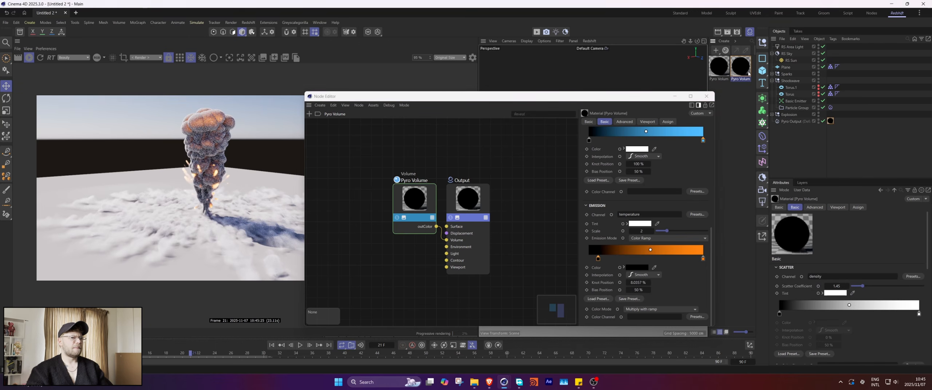
double_click(703, 259)
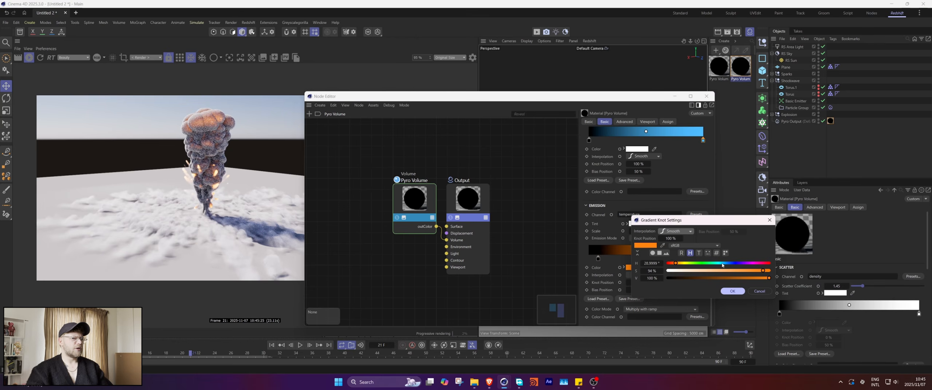
click(732, 291)
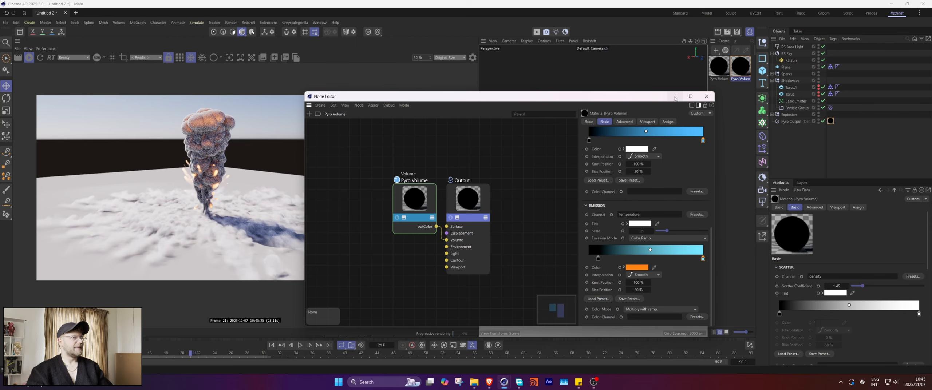
drag(726, 74, 831, 123)
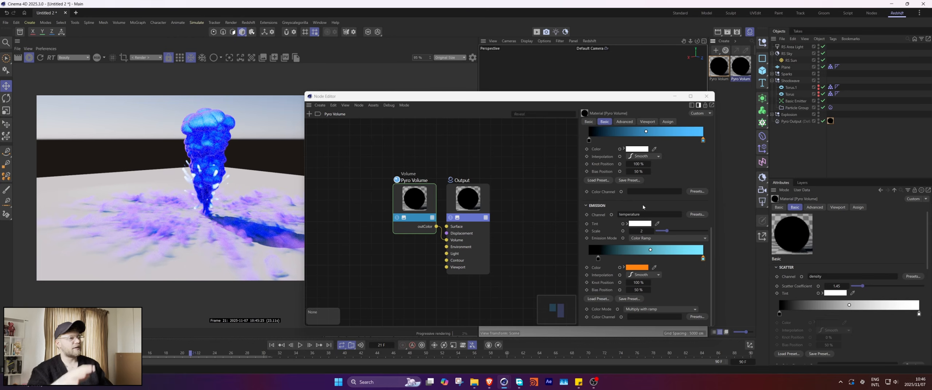
Try moving the scatter ramp's black knot to about 33%, return it to 0%, and close the Node Editor
scroll(705, 190, up, 5)
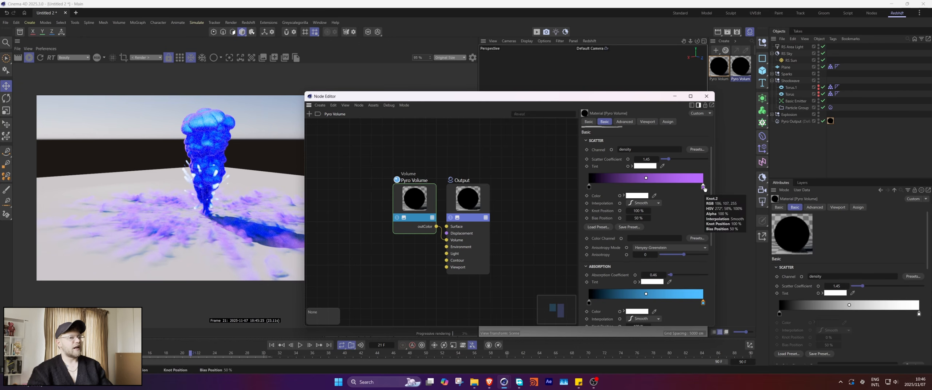
drag(589, 186, 626, 188)
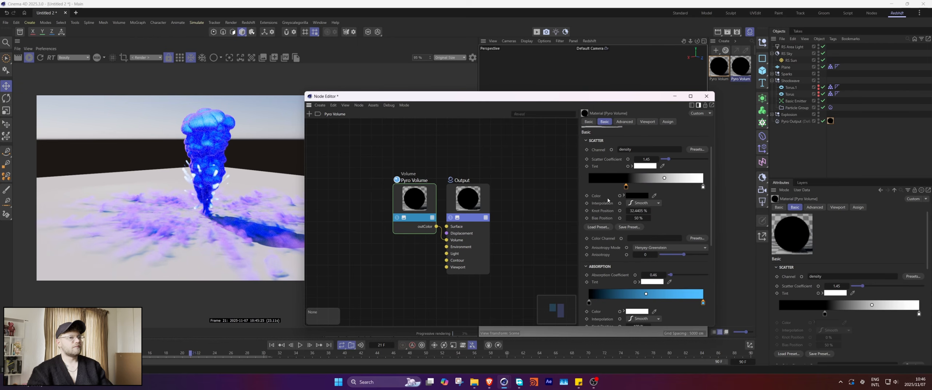
drag(626, 187, 575, 190)
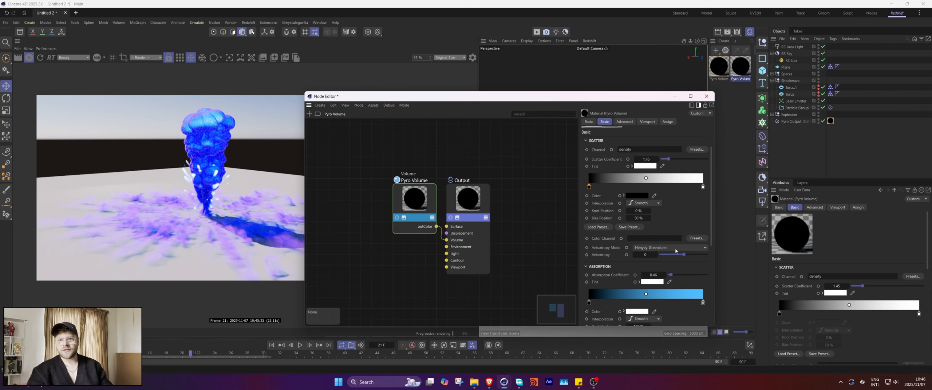
click(707, 97)
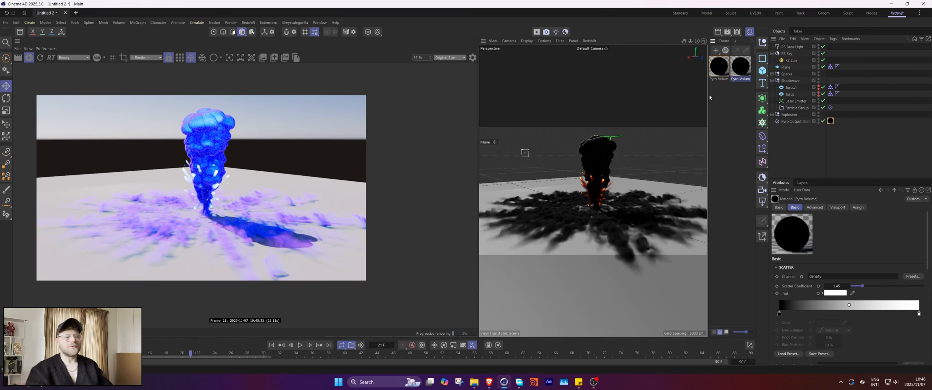